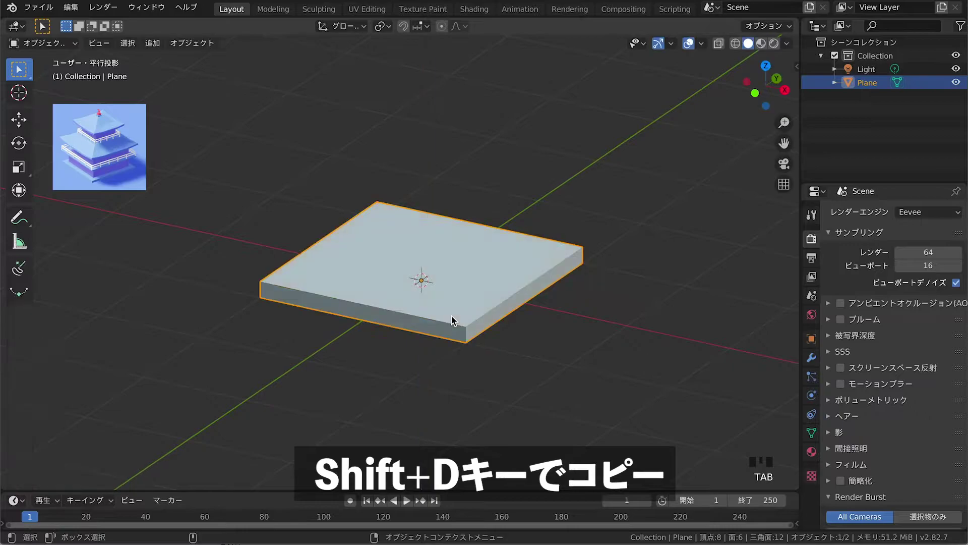
Step: Duplicate the base slab, raise the copy along Z above the original and scale it down slightly
{"action": "key", "text": "shift+d"}
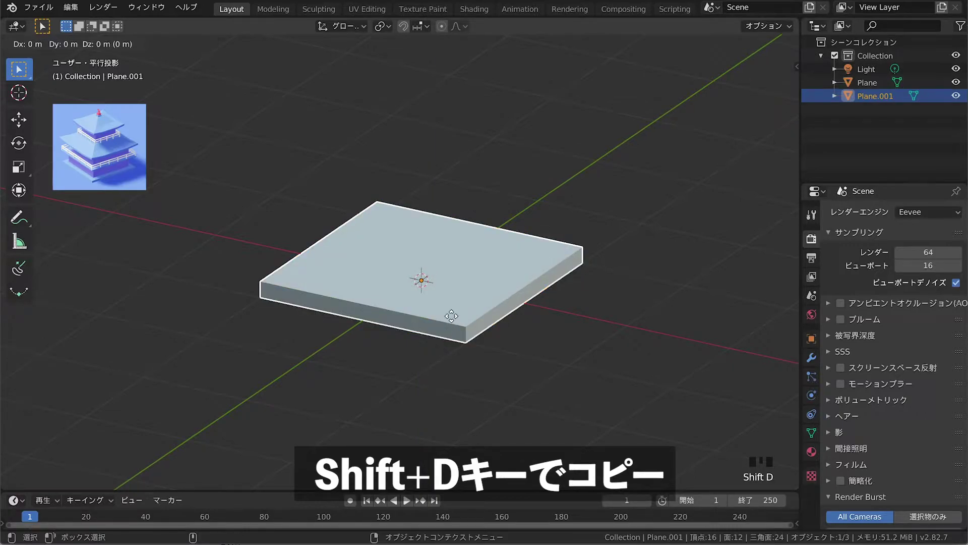
{"action": "key", "text": "z"}
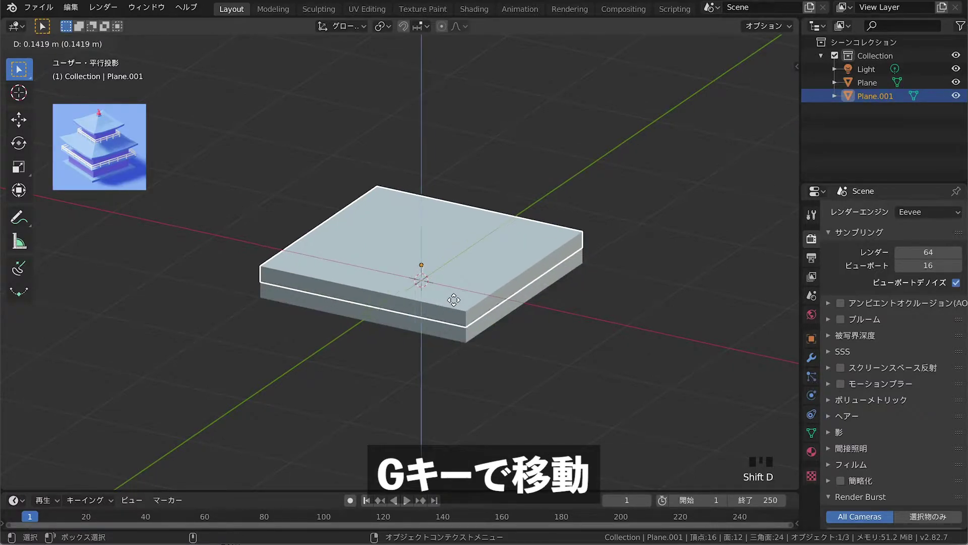
{"action": "left_click", "coordinate": [453, 297]}
{"action": "key", "text": "s"}
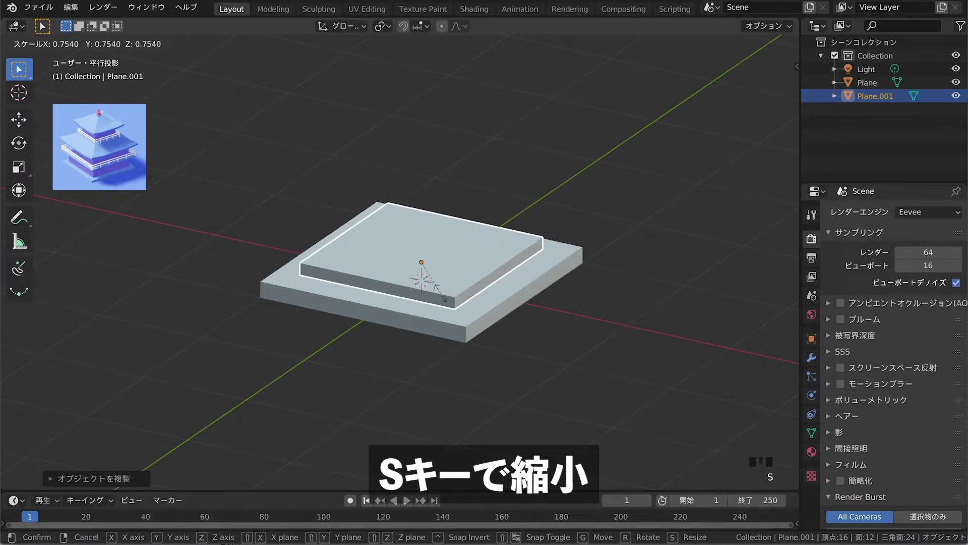
{"action": "left_click", "coordinate": [445, 298]}
Step: Stretch the smaller slab along Z into a body block and seat it on the base slab
{"action": "key", "text": "KP_1"}
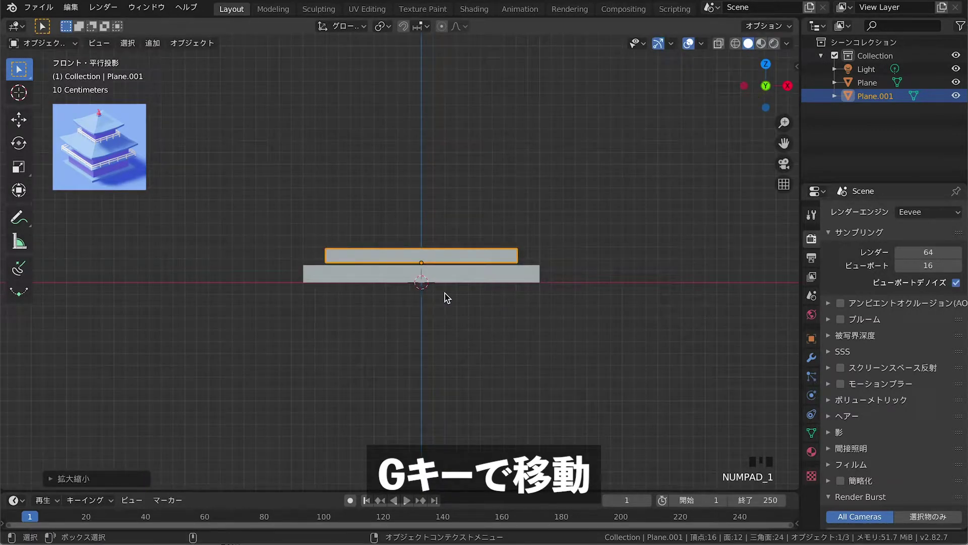
{"action": "key", "text": "g"}
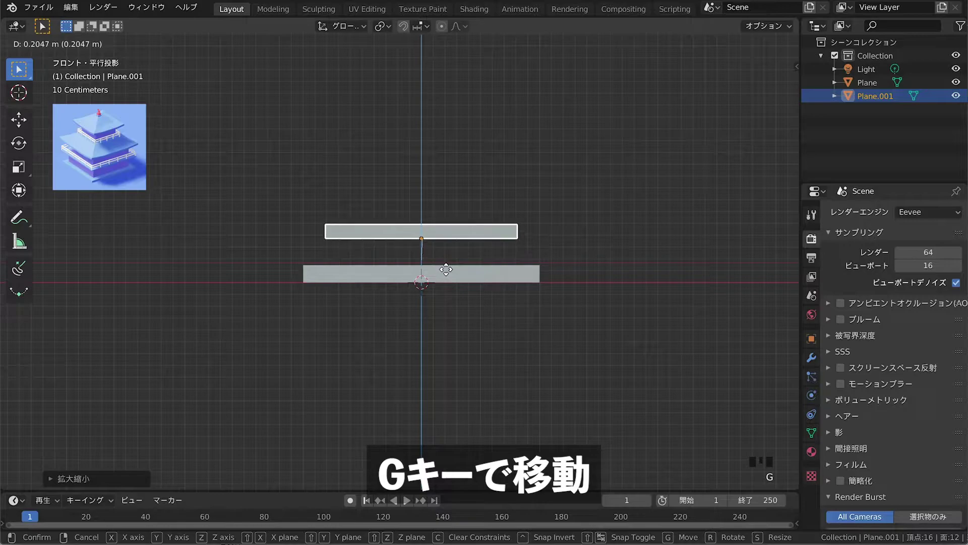
{"action": "left_click", "coordinate": [446, 270]}
{"action": "key", "text": "s"}
{"action": "key", "text": "z"}
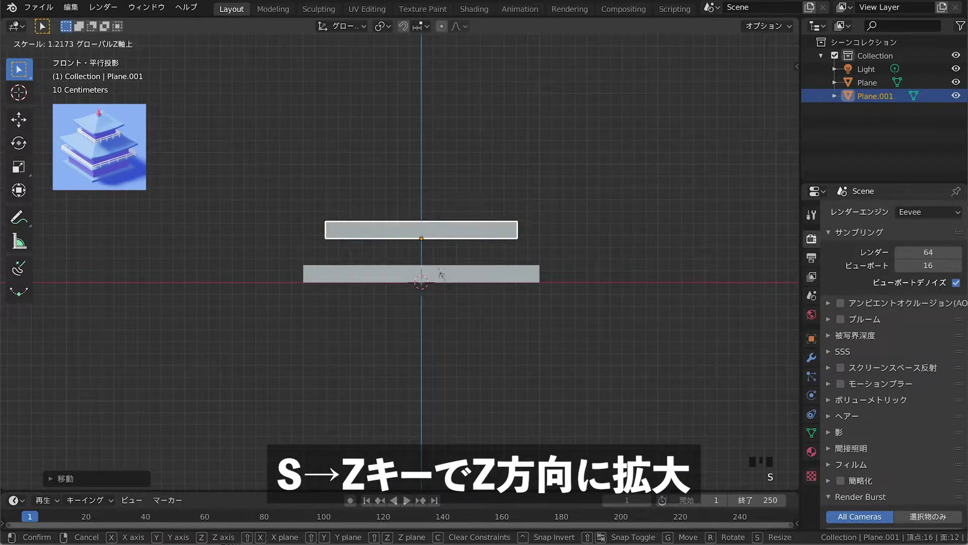
{"action": "left_click", "coordinate": [459, 372]}
{"action": "key", "text": "g"}
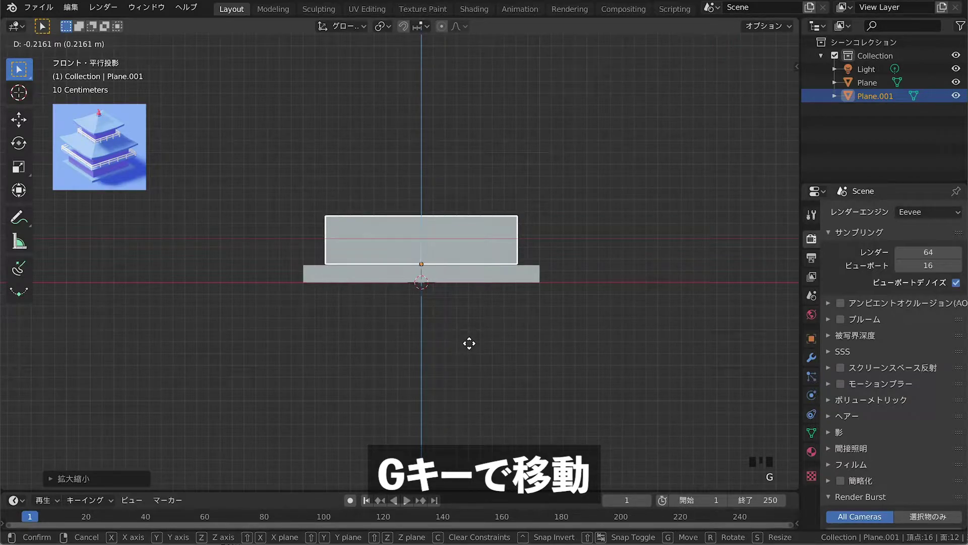
{"action": "left_click", "coordinate": [469, 344]}
Step: Duplicate the base slab and body block together and raise the copies along Z until they sit on the original block
{"action": "middle_click_drag", "start_coordinate": [510, 284], "coordinate": [477, 300]}
{"action": "left_click", "coordinate": [476, 299], "text": "shift"}
{"action": "key", "text": "shift+d"}
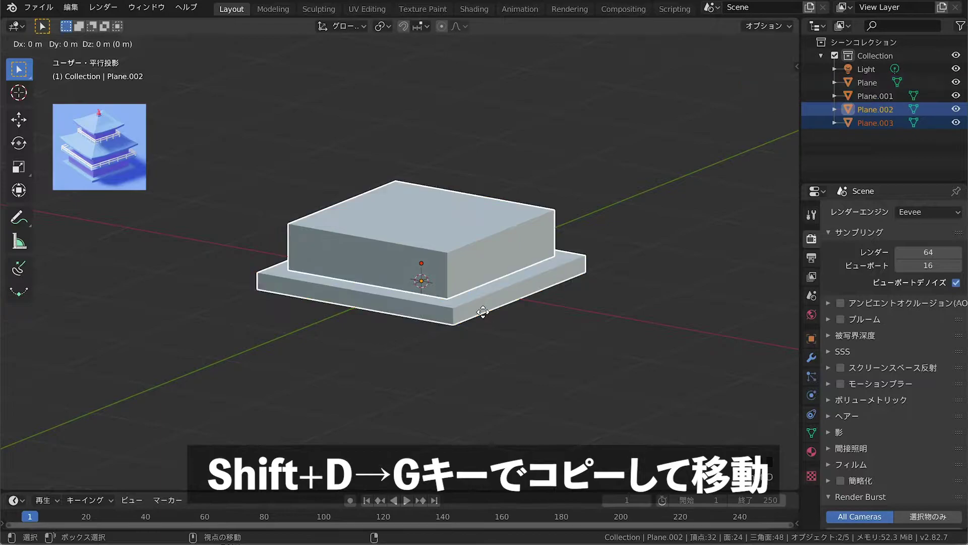
{"action": "key", "text": "z"}
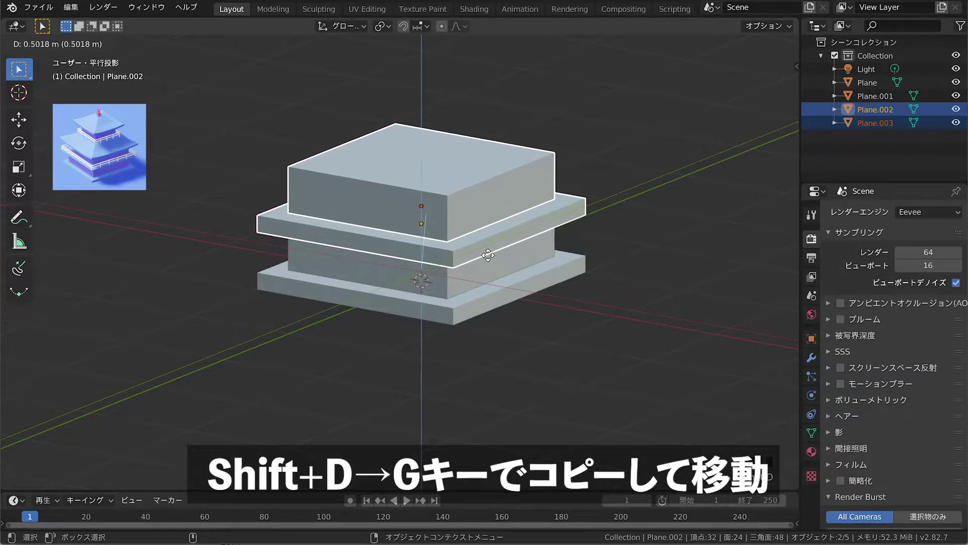
{"action": "left_click", "coordinate": [490, 256]}
{"action": "key", "text": "KP_1"}
{"action": "key", "text": "g"}
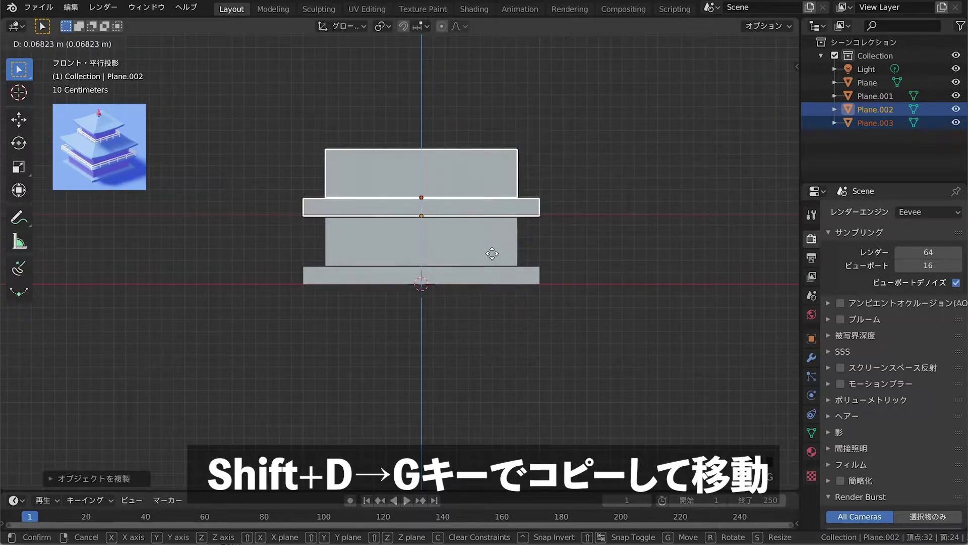
{"action": "left_click", "coordinate": [493, 254]}
Step: Flatten the upper slab along Z into a thin plate between the two body blocks
{"action": "middle_click_drag", "start_coordinate": [577, 235], "coordinate": [542, 275]}
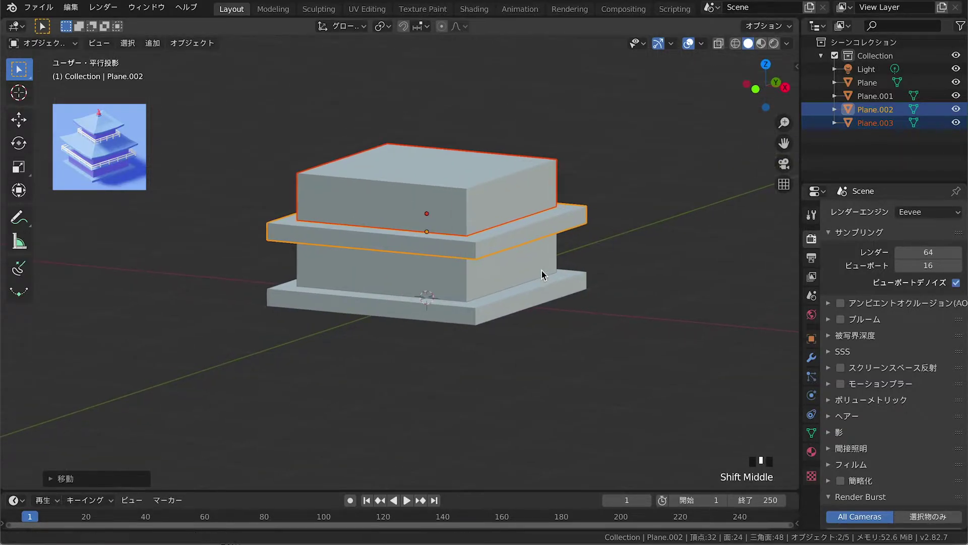
{"action": "left_click", "coordinate": [621, 281]}
{"action": "left_click", "coordinate": [505, 247]}
{"action": "key", "text": "KP_1"}
{"action": "middle_click_drag", "start_coordinate": [504, 266], "coordinate": [501, 285], "text": "shift"}
{"action": "scroll", "coordinate": [502, 284], "scroll_direction": "up", "scroll_amount": 1}
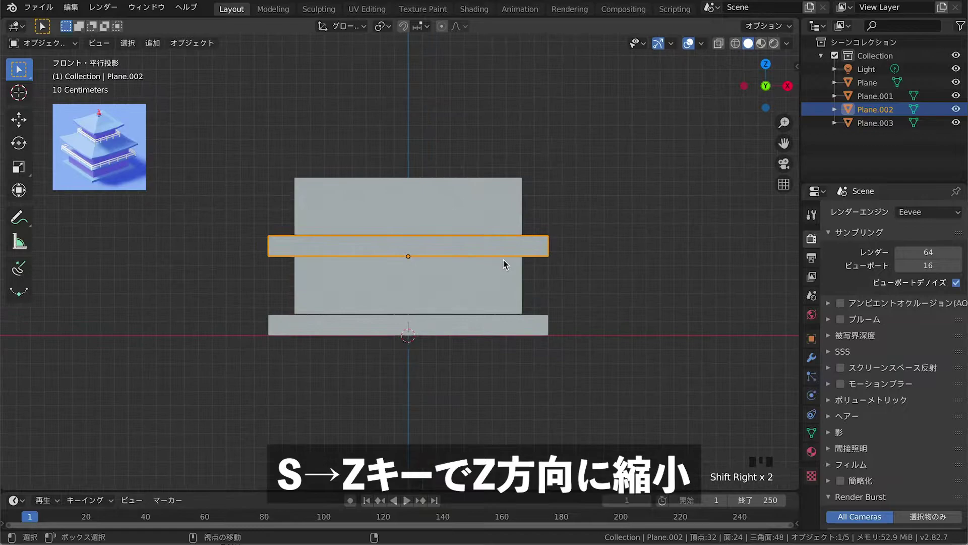
{"action": "key", "text": "s"}
{"action": "key", "text": "z"}
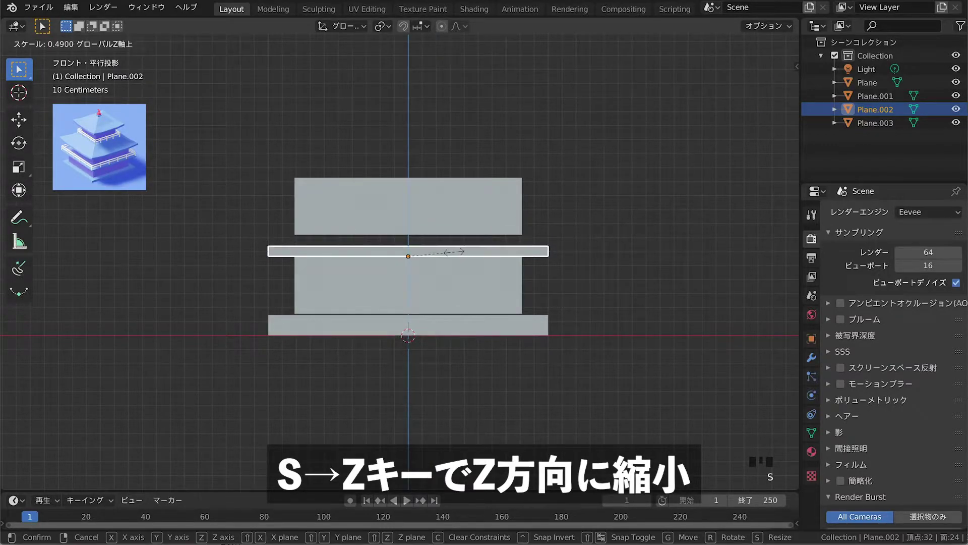
{"action": "left_click", "coordinate": [442, 253]}
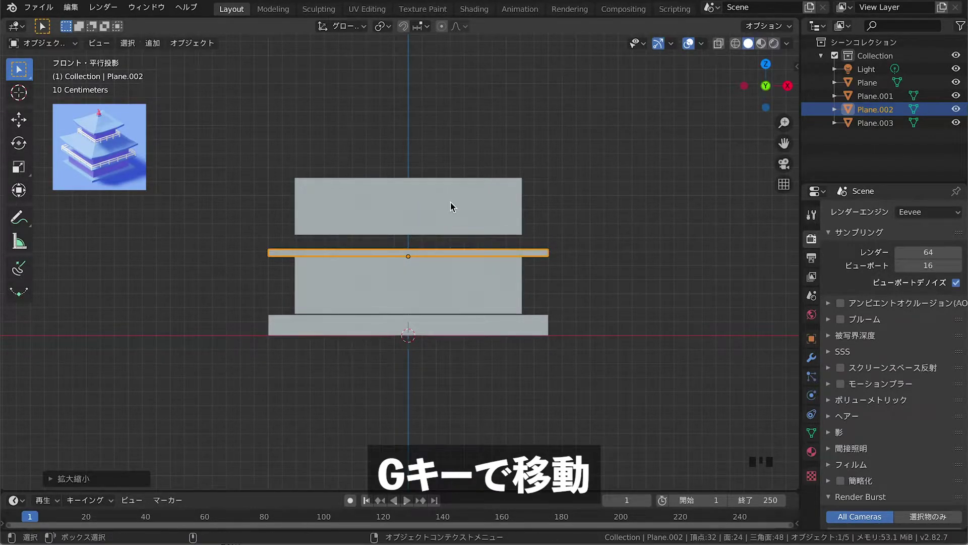
Step: Lower the upper body block onto the thin plate and make it slightly taller along Z
{"action": "left_click", "coordinate": [450, 202]}
{"action": "key", "text": "g"}
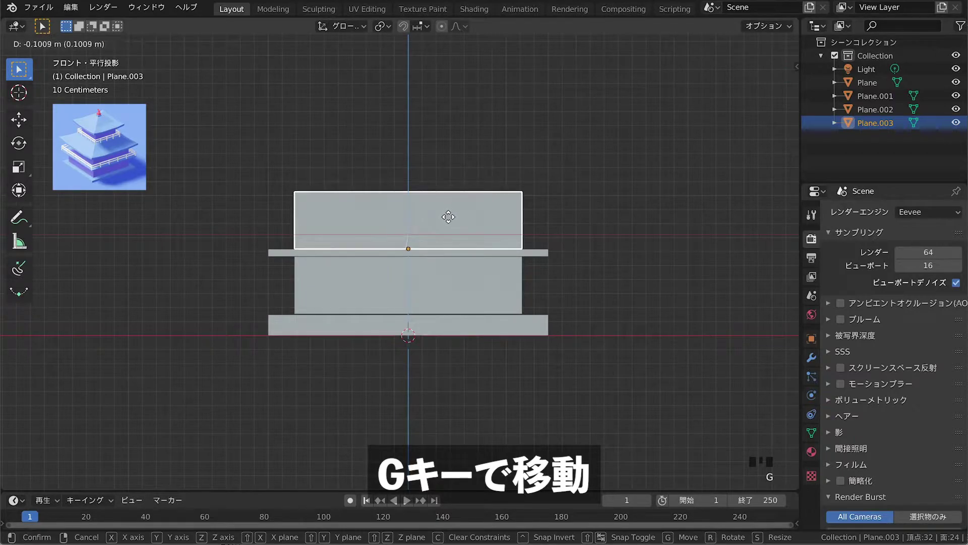
{"action": "left_click", "coordinate": [448, 217]}
{"action": "key", "text": "s"}
{"action": "key", "text": "z"}
{"action": "left_click", "coordinate": [453, 209]}
{"action": "key", "text": "g"}
{"action": "left_click", "coordinate": [454, 210]}
{"action": "left_click", "coordinate": [583, 210]}
Step: Duplicate the thin plate and raise the copy along Z above the upper body block
{"action": "middle_click_drag", "start_coordinate": [583, 214], "coordinate": [525, 238]}
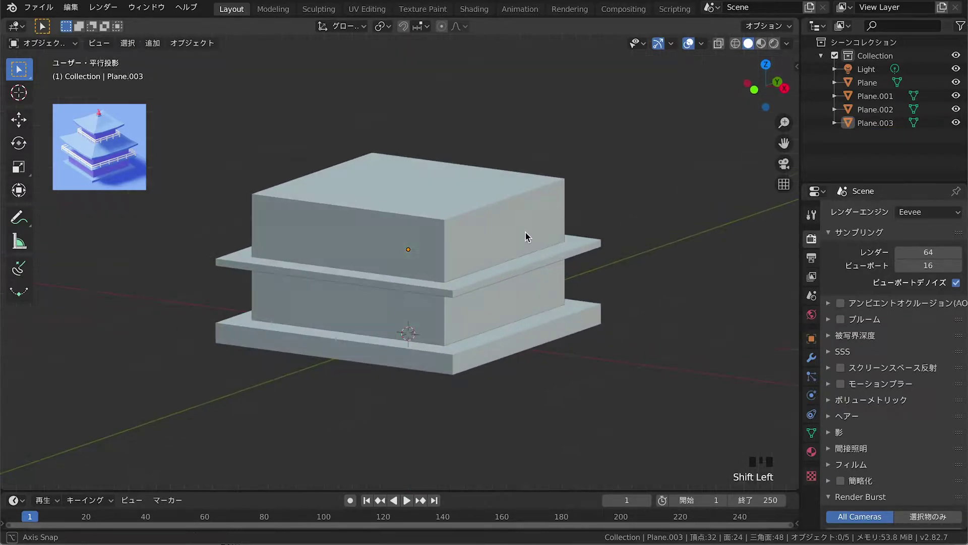
{"action": "left_click", "coordinate": [491, 280]}
{"action": "key", "text": "shift+d"}
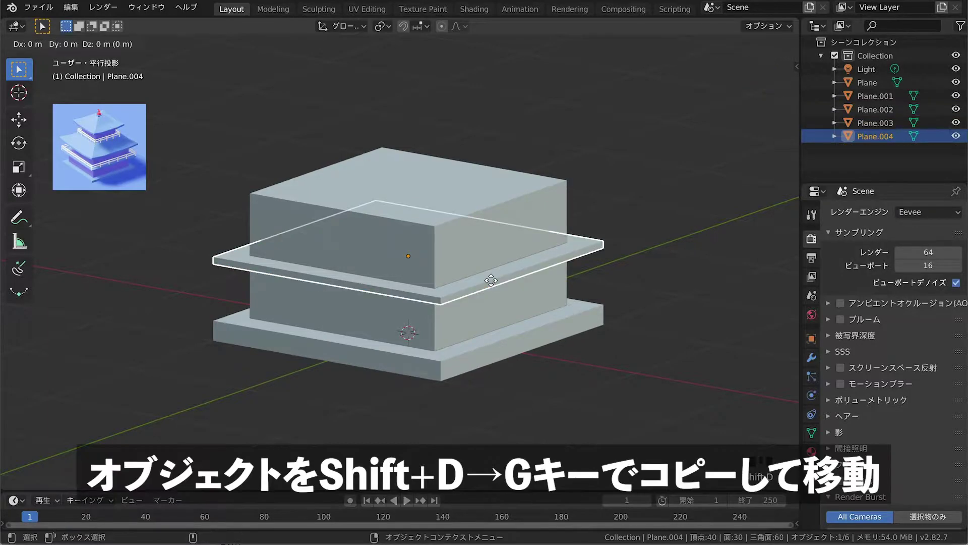
{"action": "key", "text": "z"}
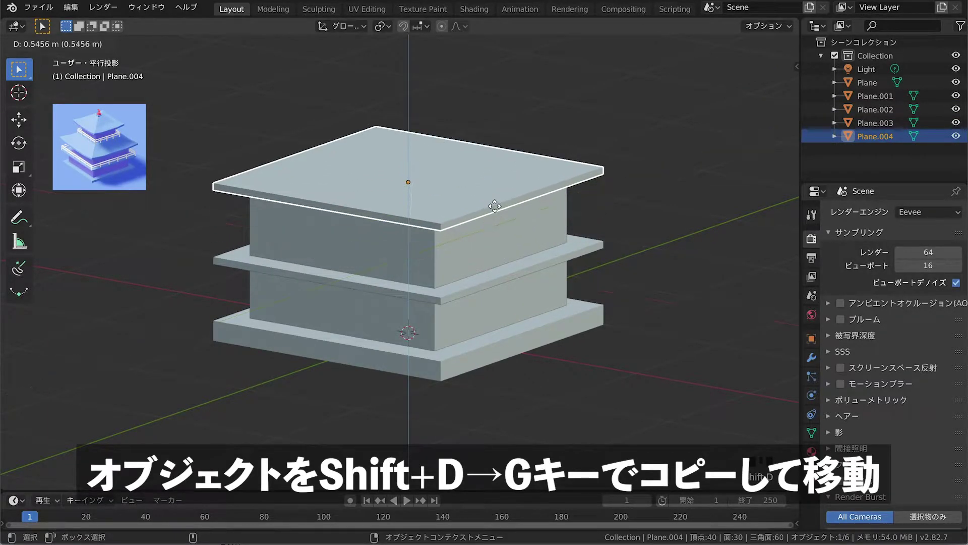
{"action": "left_click", "coordinate": [509, 218]}
Step: Seat the copied plate on the upper body block and enlarge it slightly so it overhangs as a roof
{"action": "key", "text": "KP_1"}
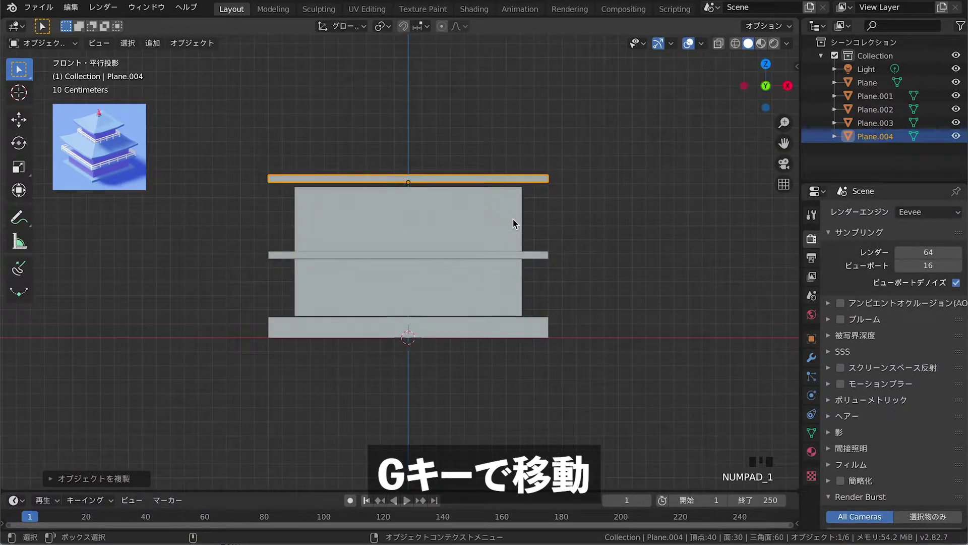
{"action": "middle_click_drag", "start_coordinate": [519, 233], "coordinate": [518, 253], "text": "shift"}
{"action": "key", "text": "g"}
{"action": "left_click", "coordinate": [516, 248]}
{"action": "key", "text": "s"}
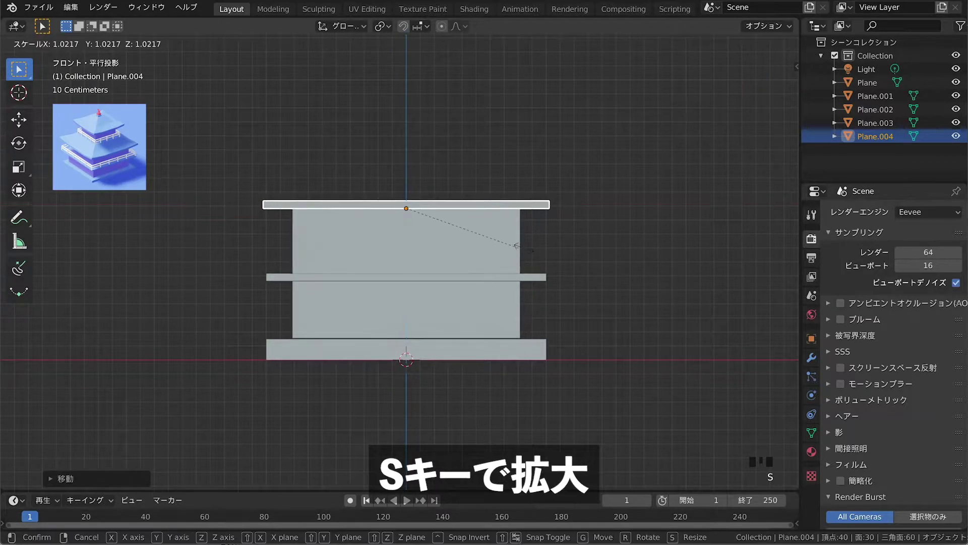
{"action": "left_click", "coordinate": [534, 244]}
Step: Inset the roof plate's top face and raise the inner face about 0.32 m along Z to form a sloped roof
{"action": "middle_click_drag", "start_coordinate": [534, 244], "coordinate": [466, 210]}
{"action": "key", "text": "Tab"}
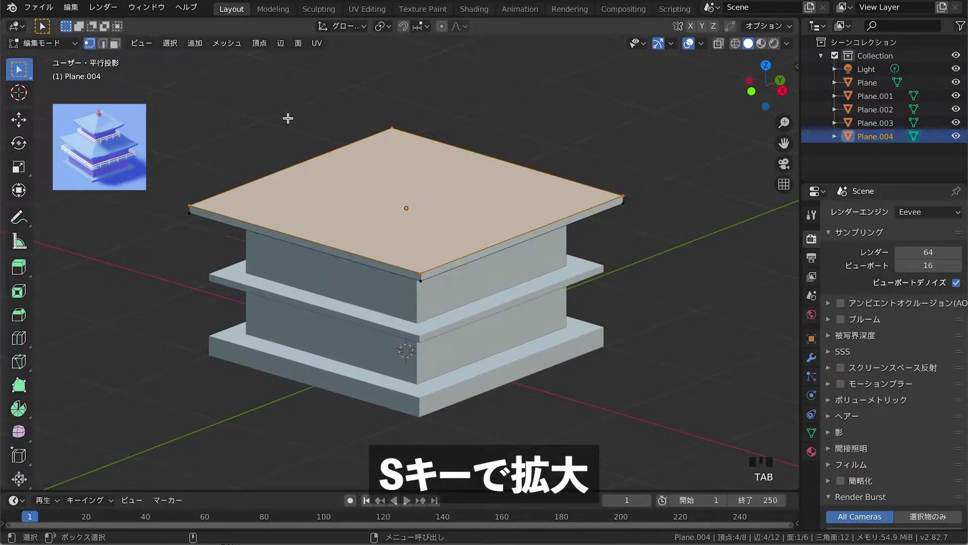
{"action": "key", "text": "i"}
{"action": "left_click", "coordinate": [453, 207]}
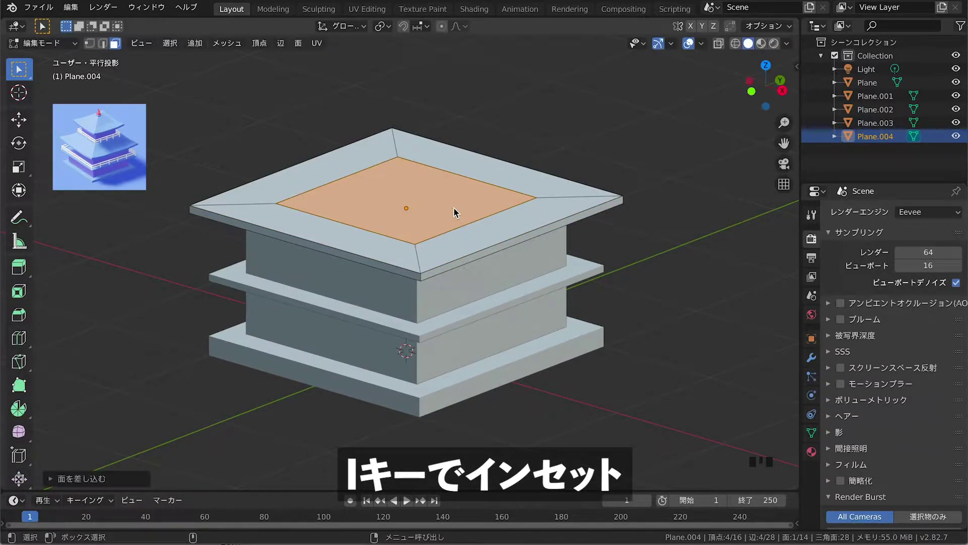
{"action": "key", "text": "g"}
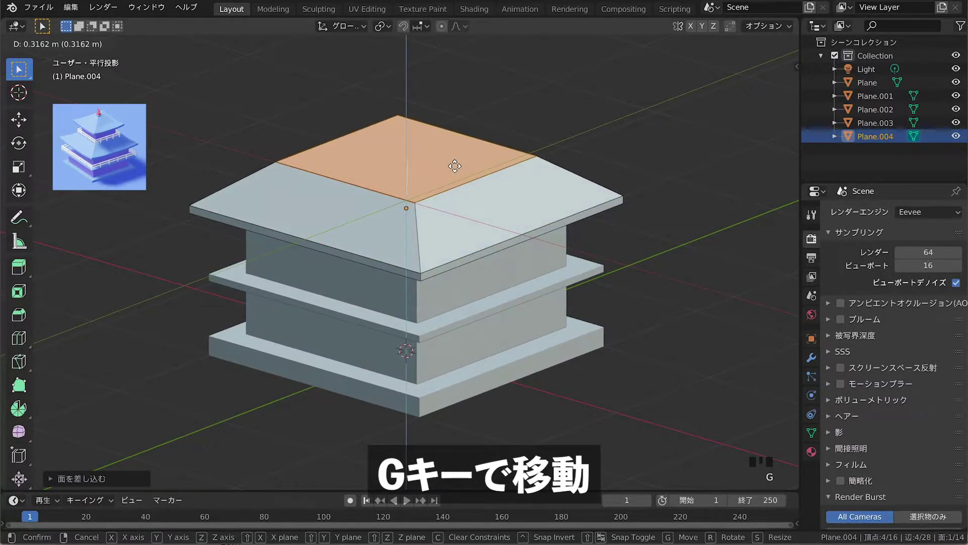
{"action": "left_click", "coordinate": [455, 166]}
Step: Scale the roof's raised top face to about 0.92 and return to Object Mode
{"action": "key", "text": "KP_1"}
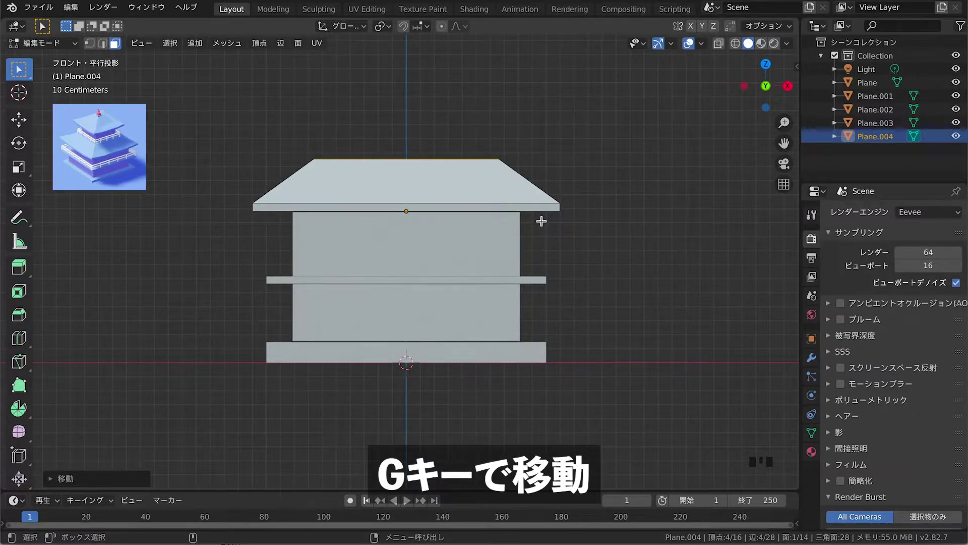
{"action": "key", "text": "s"}
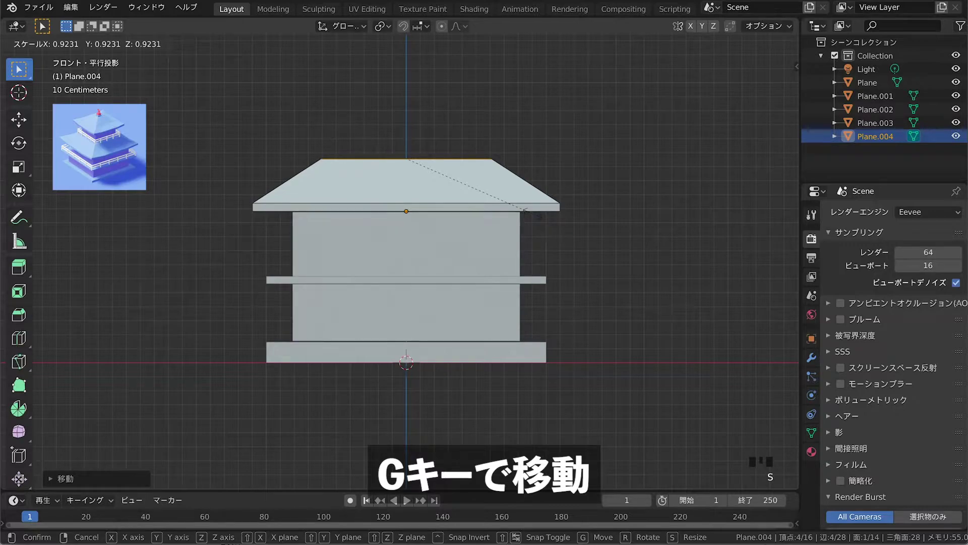
{"action": "left_click", "coordinate": [526, 210]}
{"action": "middle_click_drag", "start_coordinate": [526, 211], "coordinate": [478, 247]}
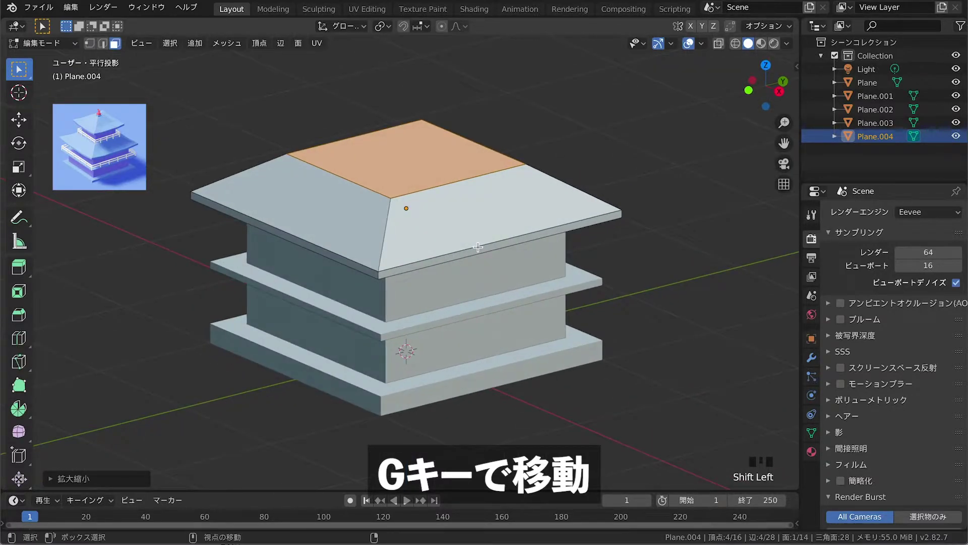
{"action": "key", "text": "Tab"}
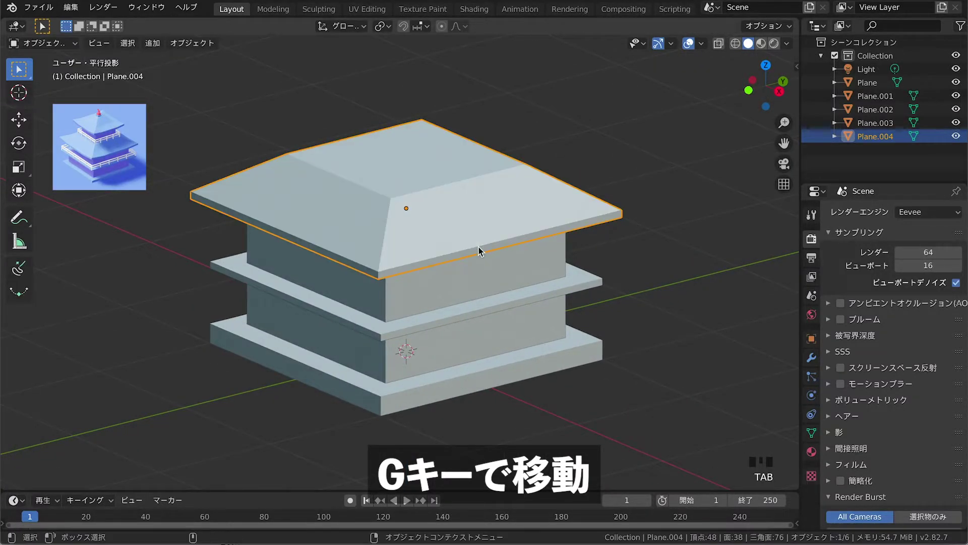
Step: Duplicate the upper body block and raise the copy about 0.84 m along Z onto the roof's flat top
{"action": "left_click", "coordinate": [481, 283]}
{"action": "key", "text": "KP_1"}
{"action": "middle_click_drag", "start_coordinate": [606, 275], "coordinate": [548, 344], "text": "shift"}
{"action": "key", "text": "shift+d"}
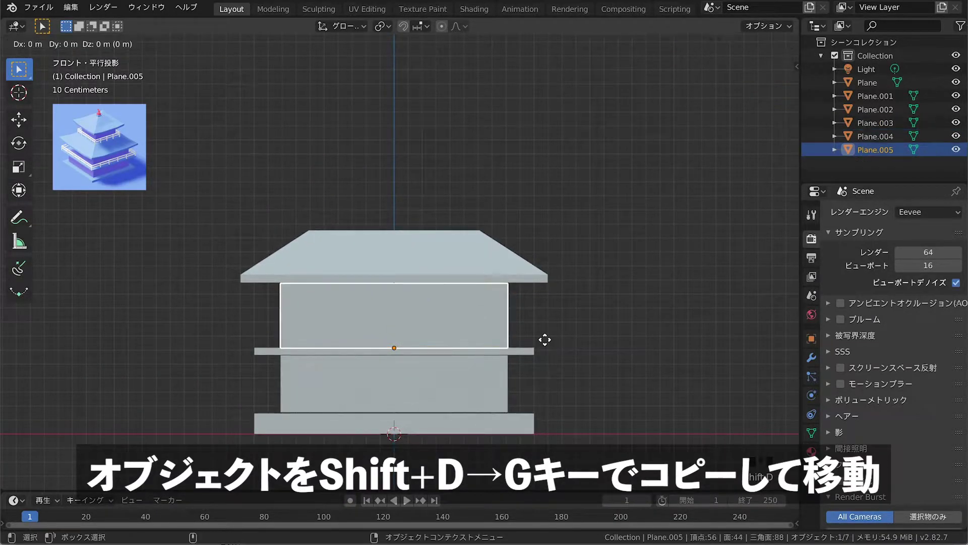
{"action": "left_click", "coordinate": [547, 222]}
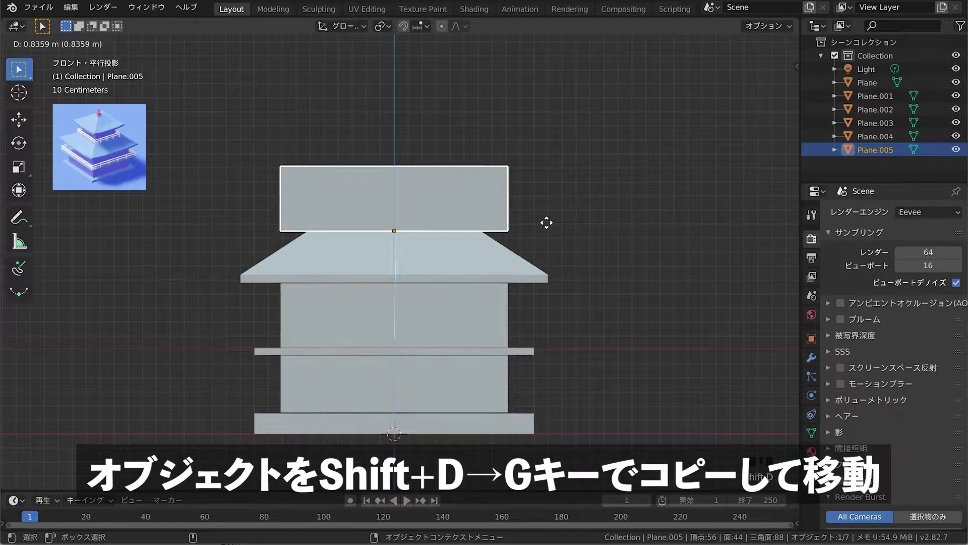
Step: Scale the copied block down to fit within the roof's flat top and stretch it along Z by about 1.87
{"action": "key", "text": "s"}
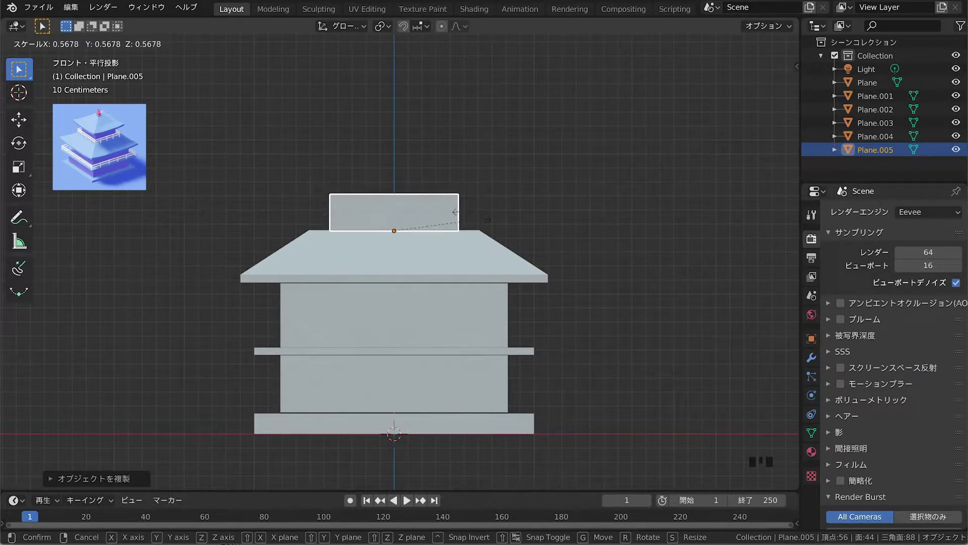
{"action": "left_click", "coordinate": [458, 212]}
{"action": "key", "text": "s"}
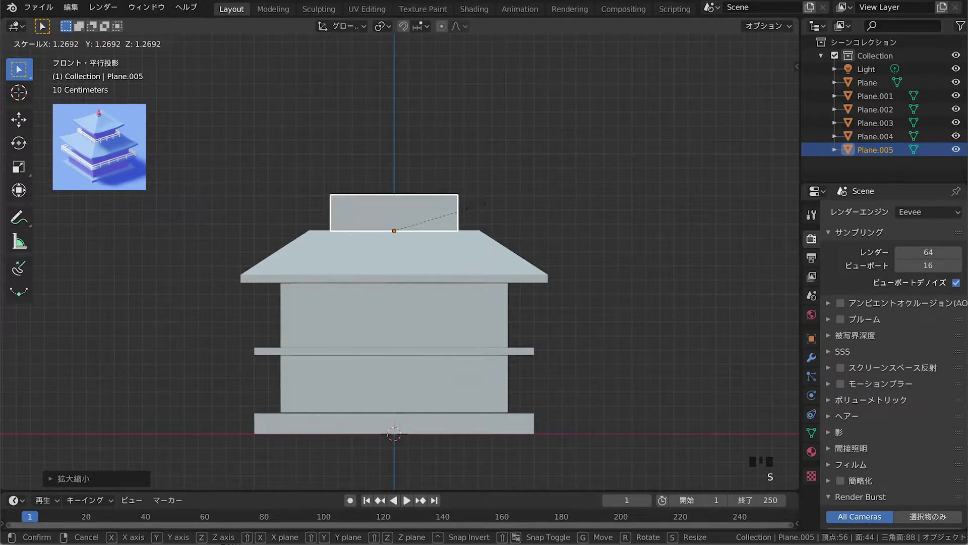
{"action": "left_click", "coordinate": [468, 206]}
{"action": "middle_click_drag", "start_coordinate": [475, 218], "coordinate": [473, 250], "text": "shift"}
{"action": "key", "text": "s"}
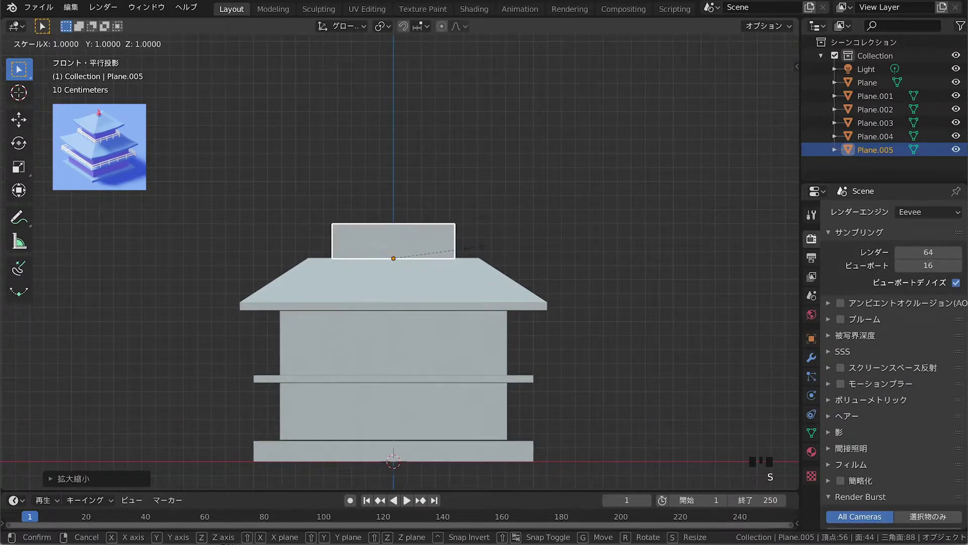
{"action": "key", "text": "z"}
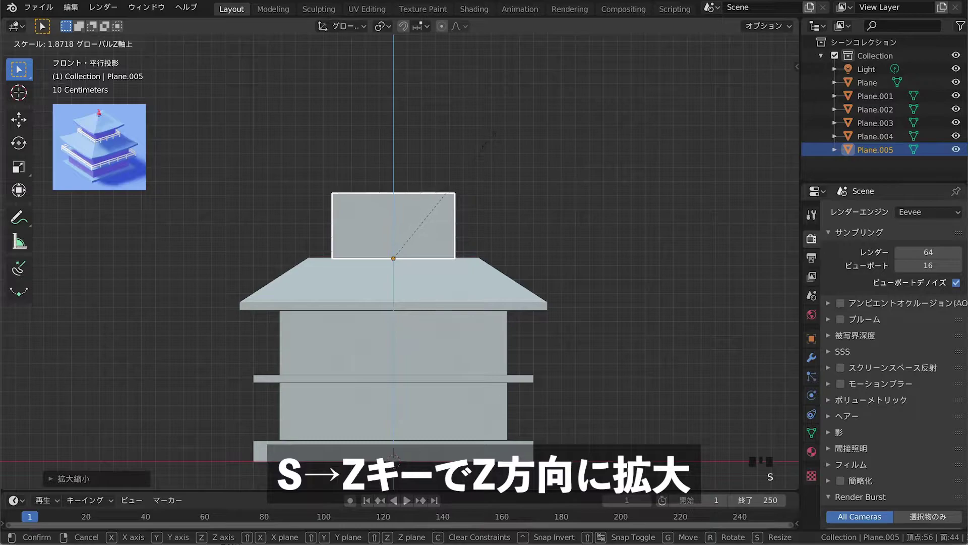
{"action": "left_click", "coordinate": [492, 141]}
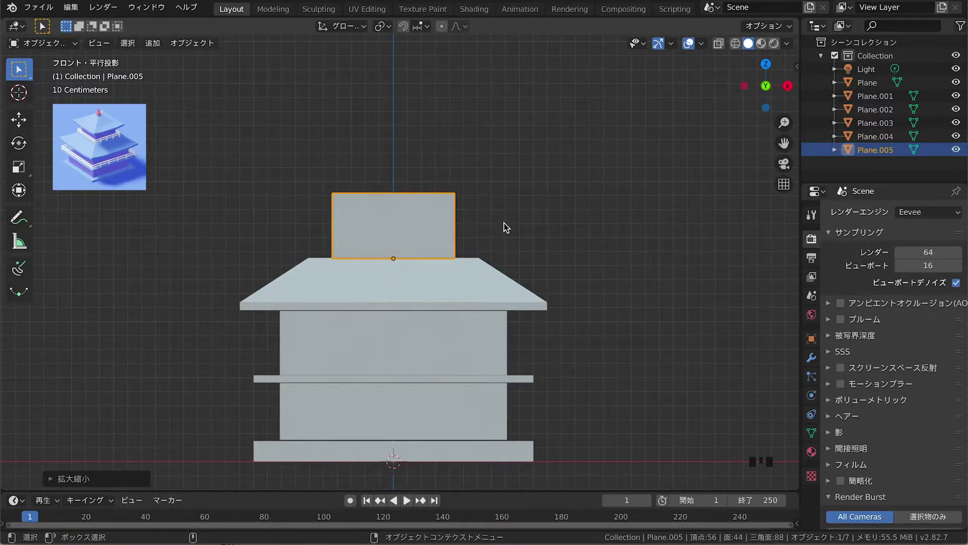
Step: Duplicate the sloped roof and raise the copy about 0.82 m along Z onto the top body block
{"action": "middle_click_drag", "start_coordinate": [504, 222], "coordinate": [460, 210]}
{"action": "left_click", "coordinate": [483, 268]}
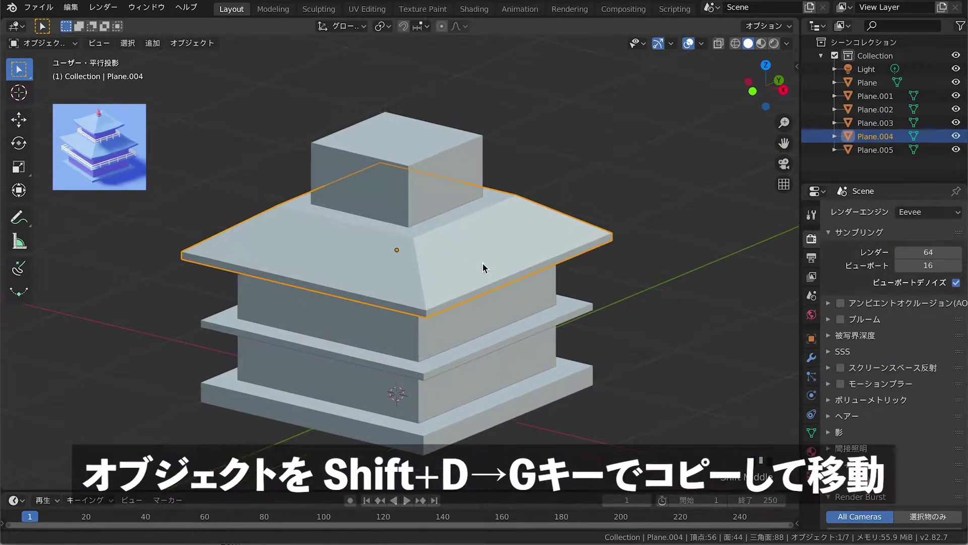
{"action": "middle_click_drag", "start_coordinate": [483, 268], "coordinate": [485, 276], "text": "shift"}
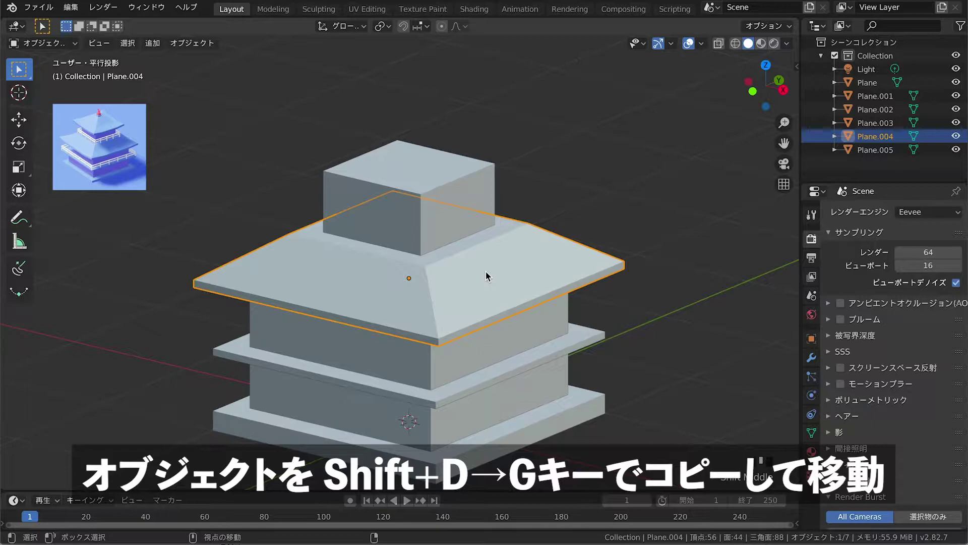
{"action": "key", "text": "shift+d"}
{"action": "key", "text": "g"}
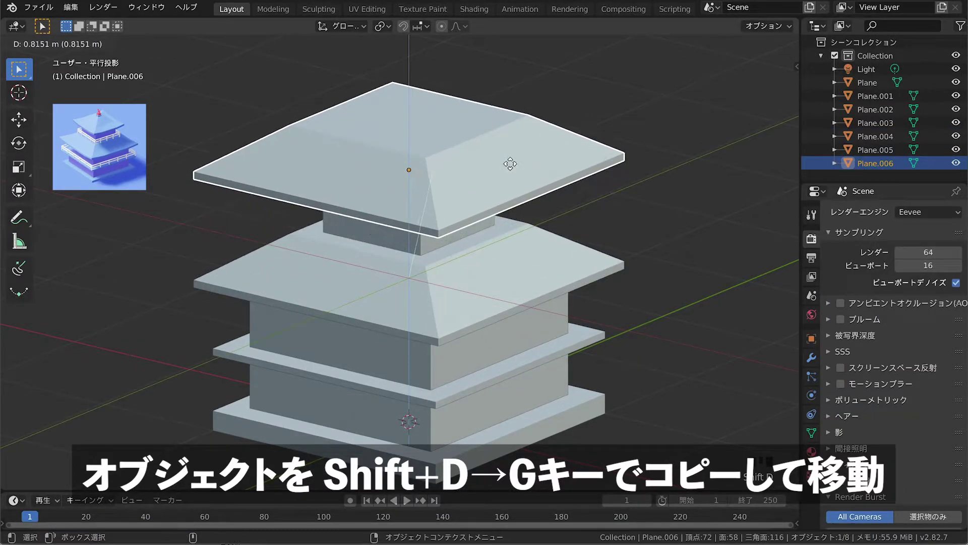
{"action": "left_click", "coordinate": [510, 166]}
Step: Scale the duplicated roof down uniformly to about 0.7 so it suits the narrower top block
{"action": "key", "text": "KP_1"}
{"action": "key", "text": "s"}
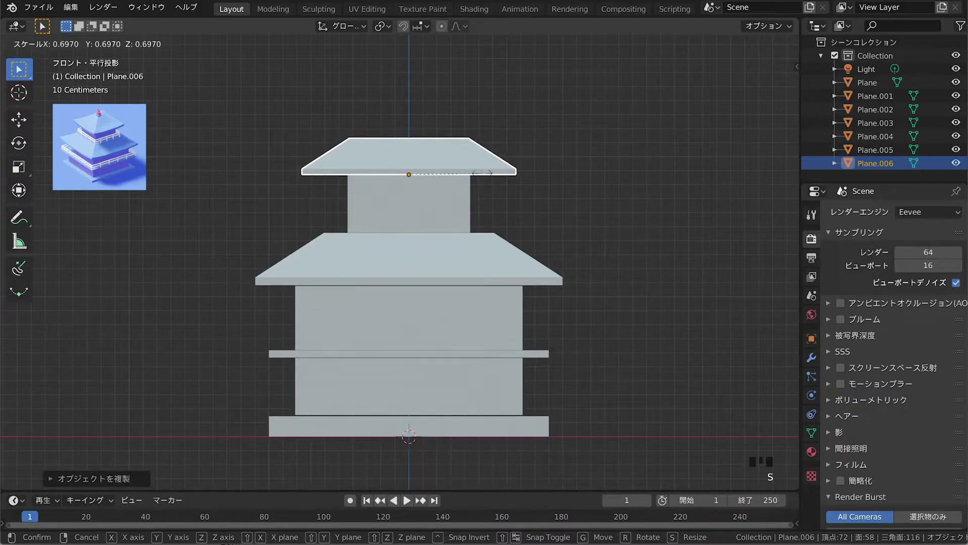
{"action": "left_click", "coordinate": [482, 177]}
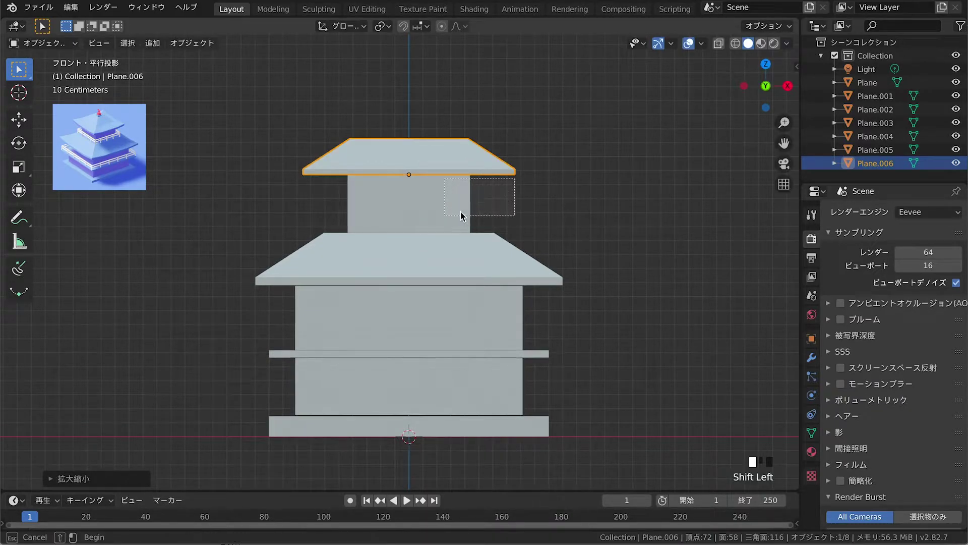
{"action": "left_click", "coordinate": [536, 205]}
Step: Scale the upper roof's flat top face down to about 0.31 in Edit Mode to steepen its taper
{"action": "middle_click_drag", "start_coordinate": [537, 206], "coordinate": [467, 228]}
{"action": "right_click_drag", "start_coordinate": [467, 229], "coordinate": [496, 232], "text": "shift"}
{"action": "scroll", "coordinate": [494, 232], "scroll_direction": "down", "scroll_amount": 1}
{"action": "left_click", "coordinate": [456, 148]}
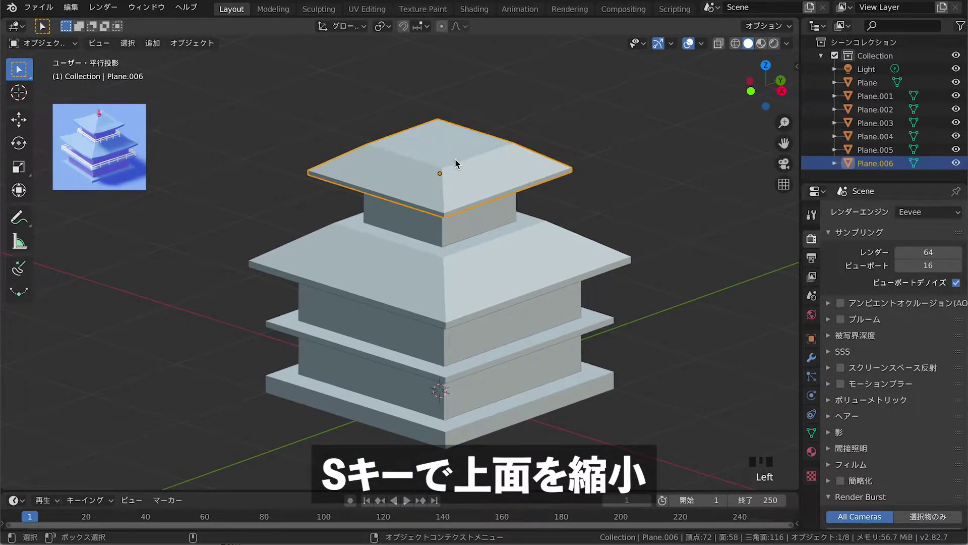
{"action": "left_click", "coordinate": [455, 159]}
{"action": "key", "text": "Tab"}
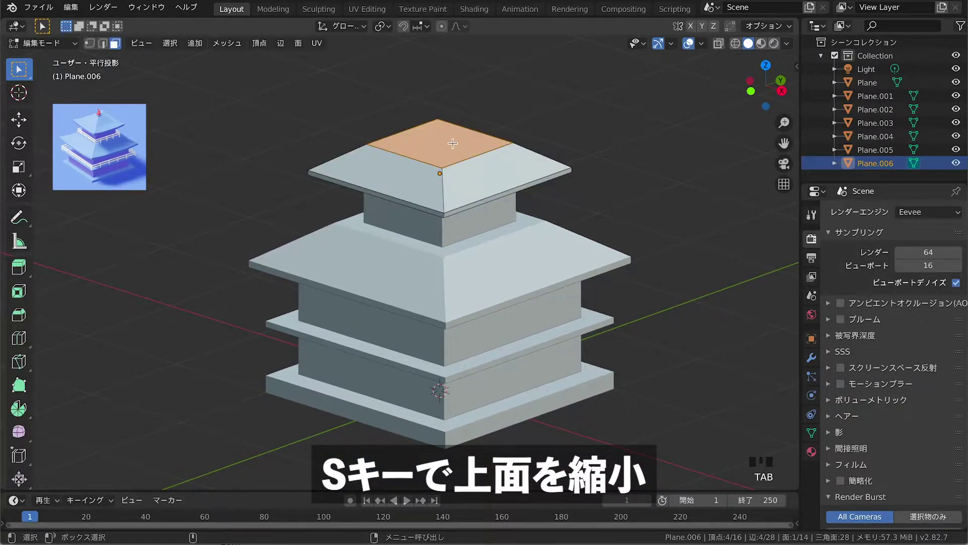
{"action": "key", "text": "s"}
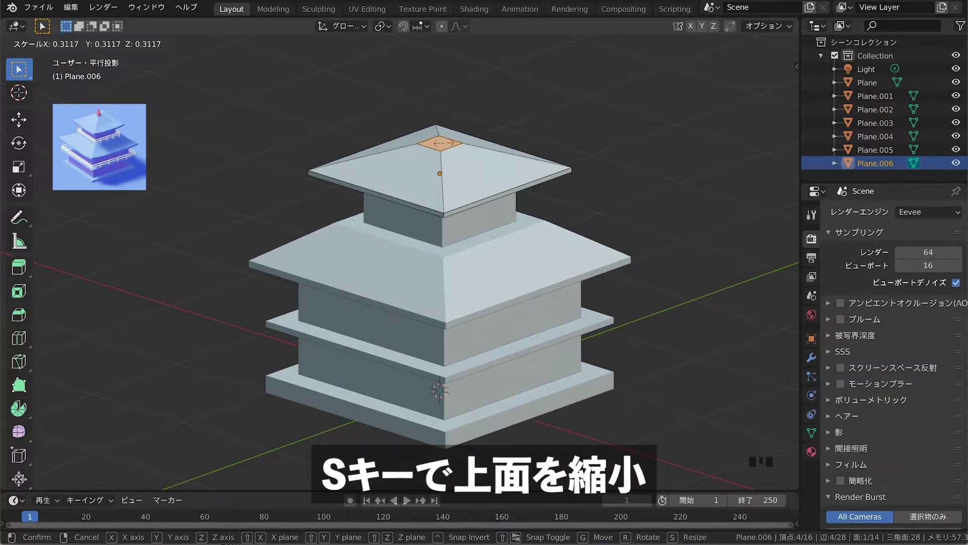
{"action": "left_click", "coordinate": [474, 163]}
Step: Shrink the upper roof's top face slightly more, extrude it about 0.05 m upward as a cap, and return to Object Mode
{"action": "key", "text": "KP_1"}
{"action": "scroll", "coordinate": [484, 158], "scroll_direction": "up", "scroll_amount": 5}
{"action": "middle_click_drag", "start_coordinate": [481, 142], "coordinate": [516, 228], "text": "shift"}
{"action": "key", "text": "s"}
{"action": "left_click", "coordinate": [493, 173]}
{"action": "key", "text": "e"}
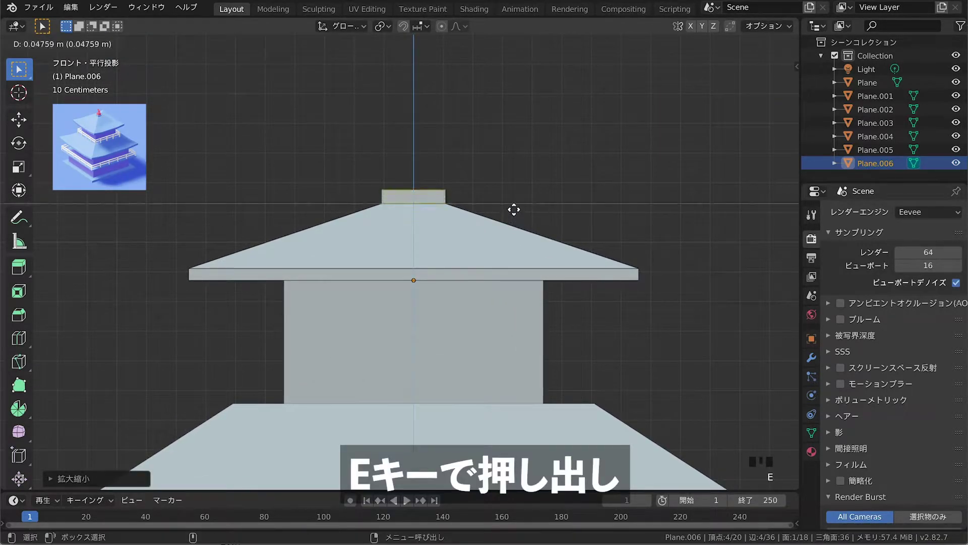
{"action": "left_click", "coordinate": [514, 209]}
{"action": "right_click_drag", "start_coordinate": [515, 210], "coordinate": [464, 255], "text": "shift"}
{"action": "scroll", "coordinate": [464, 255], "scroll_direction": "down", "scroll_amount": 3}
{"action": "scroll", "coordinate": [472, 317], "scroll_direction": "down", "scroll_amount": 4}
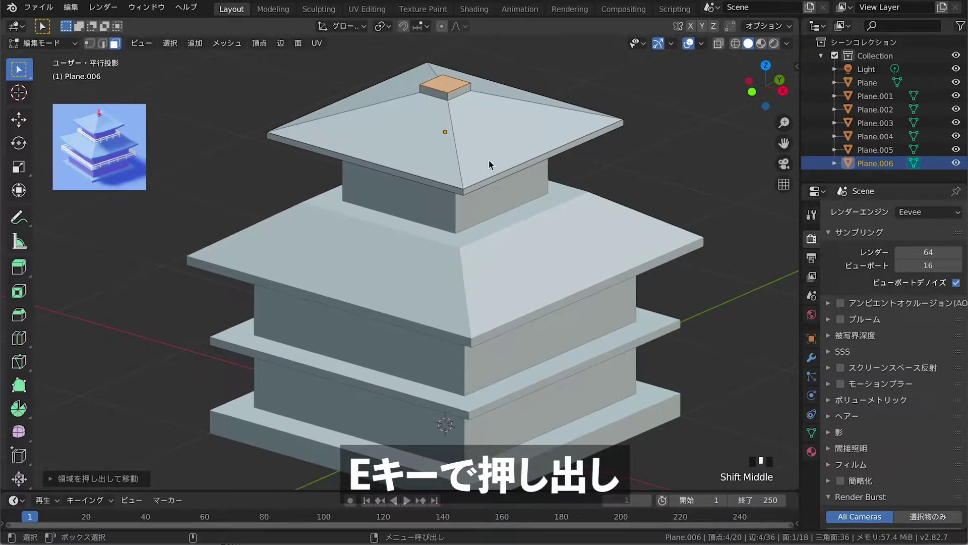
{"action": "key", "text": "Tab"}
Step: Divide the lower roof into four segments in both horizontal directions using three loop cuts each way
{"action": "middle_click_drag", "start_coordinate": [620, 180], "coordinate": [509, 295], "text": "shift"}
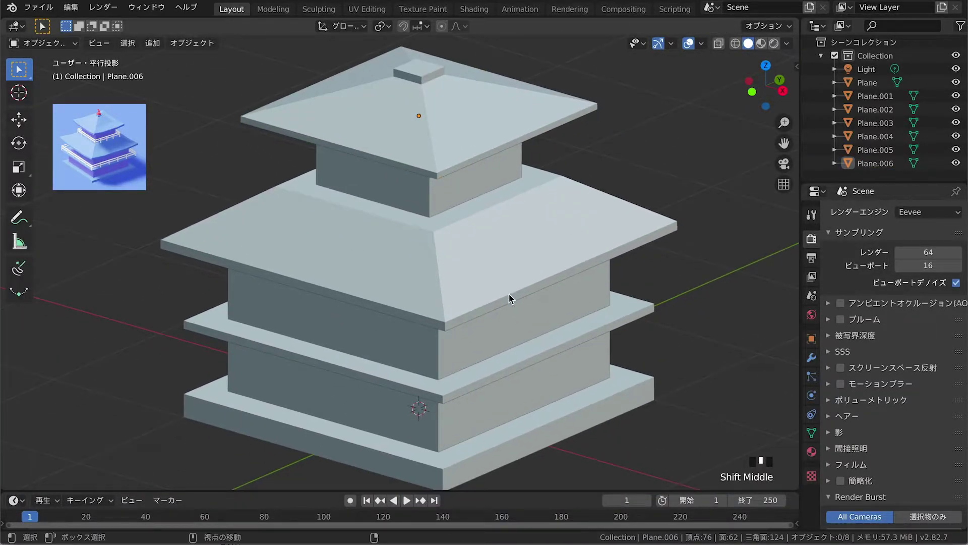
{"action": "left_click", "coordinate": [497, 307]}
{"action": "key", "text": "Tab"}
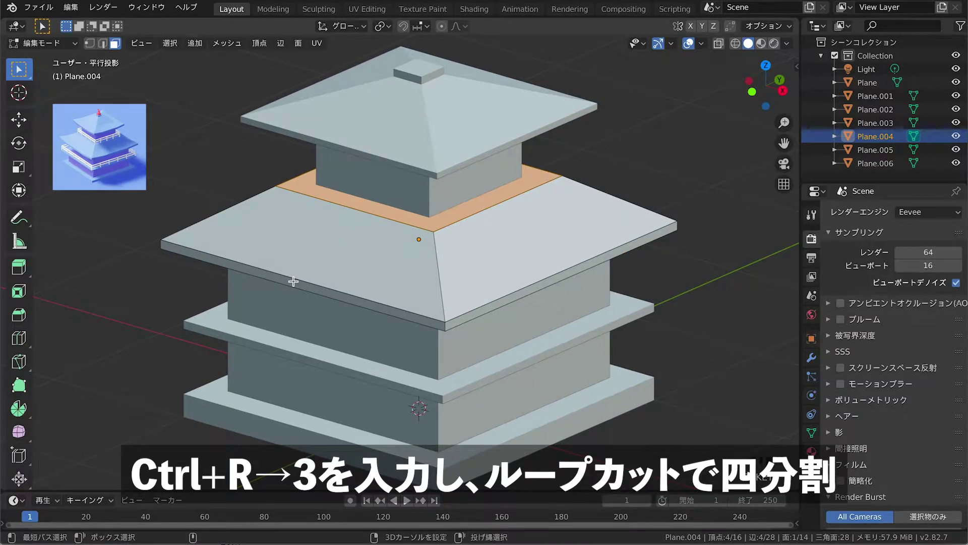
{"action": "key", "text": "ctrl+r"}
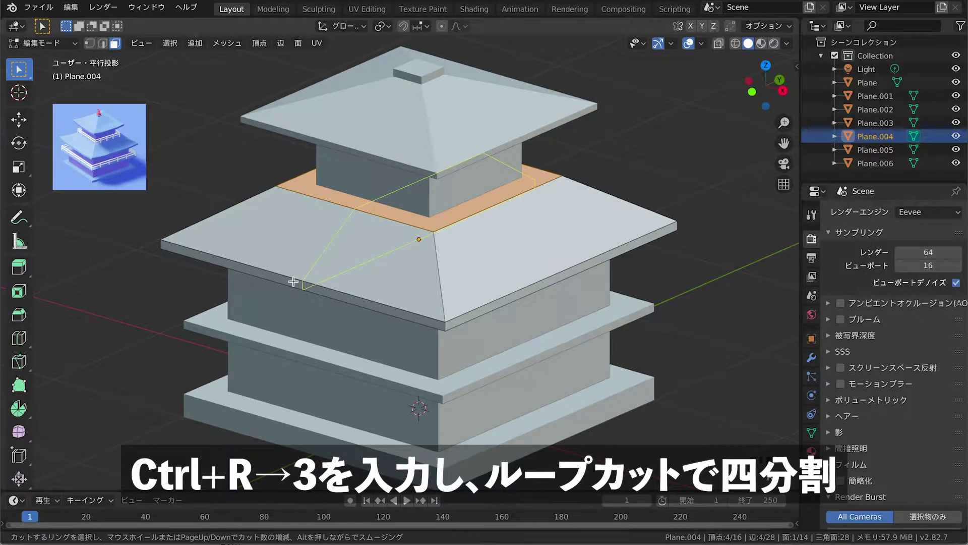
{"action": "key", "text": "3"}
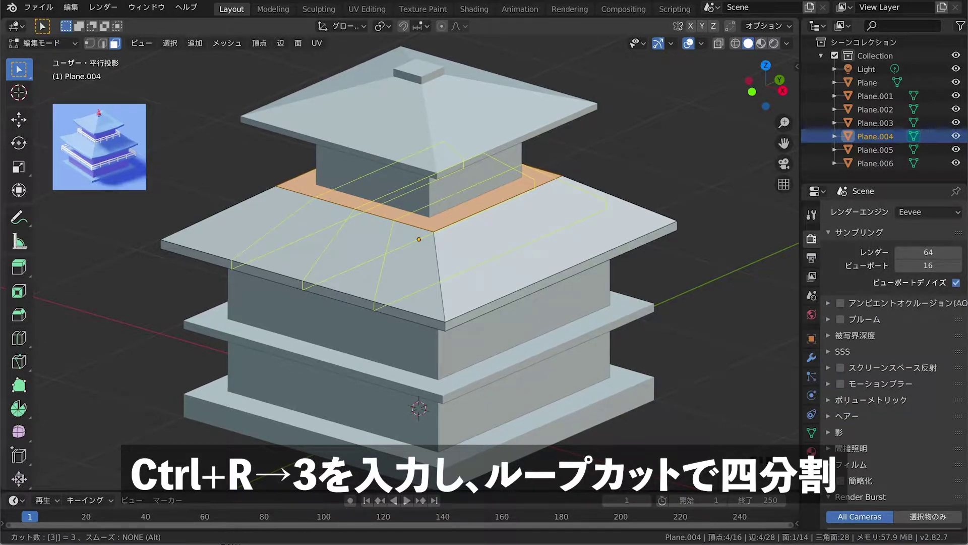
{"action": "left_click", "coordinate": [294, 280]}
{"action": "right_click", "coordinate": [294, 280]}
{"action": "left_click", "coordinate": [561, 271]}
{"action": "key", "text": "ctrl+r"}
{"action": "left_click", "coordinate": [561, 271]}
{"action": "right_click", "coordinate": [561, 271]}
Step: Add one centred horizontal loop cut around the lower roof's slopes
{"action": "key", "text": "ctrl+r"}
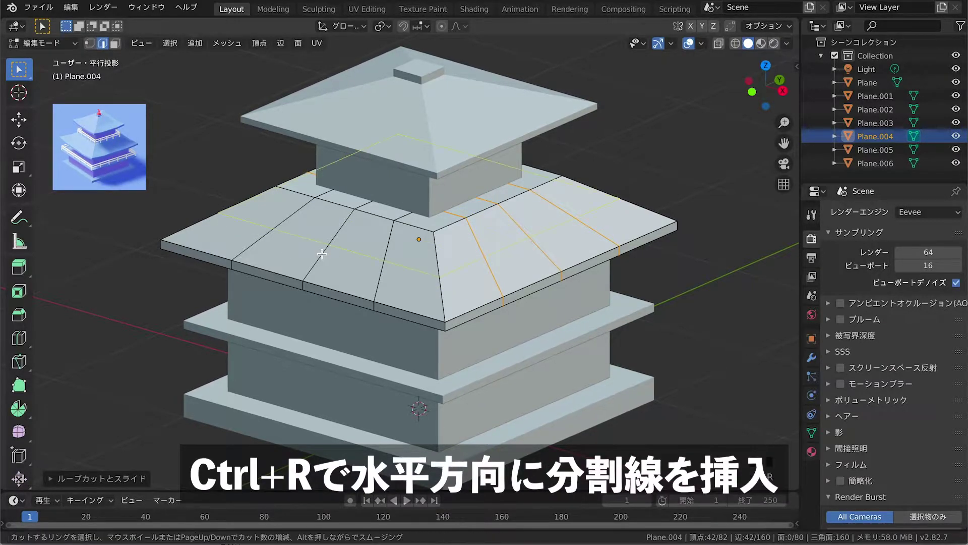
{"action": "left_click", "coordinate": [322, 253]}
{"action": "right_click", "coordinate": [321, 254]}
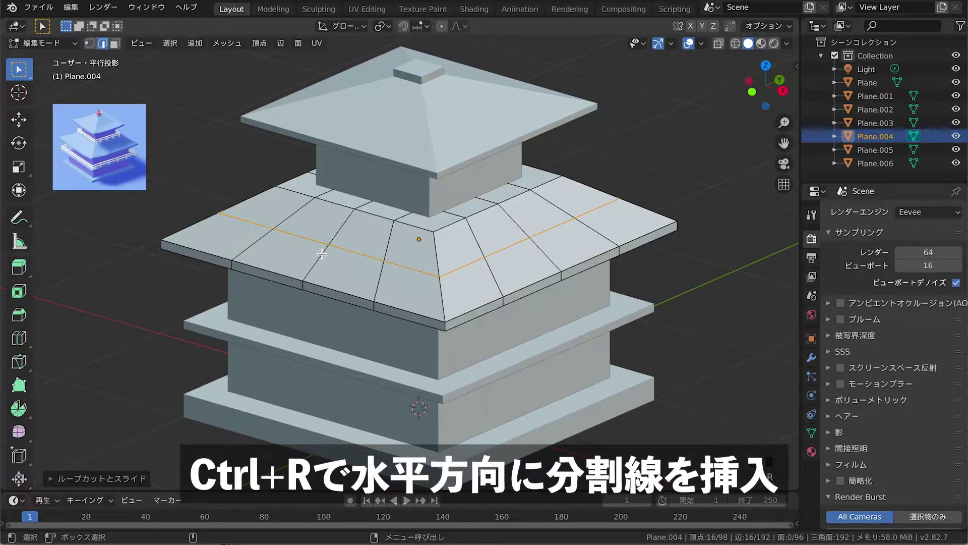
Step: Raise the upper and lower vertices at the lower roof's four eave corners along Z to curve the eaves upward, and return to Object Mode
{"action": "left_click", "coordinate": [90, 43]}
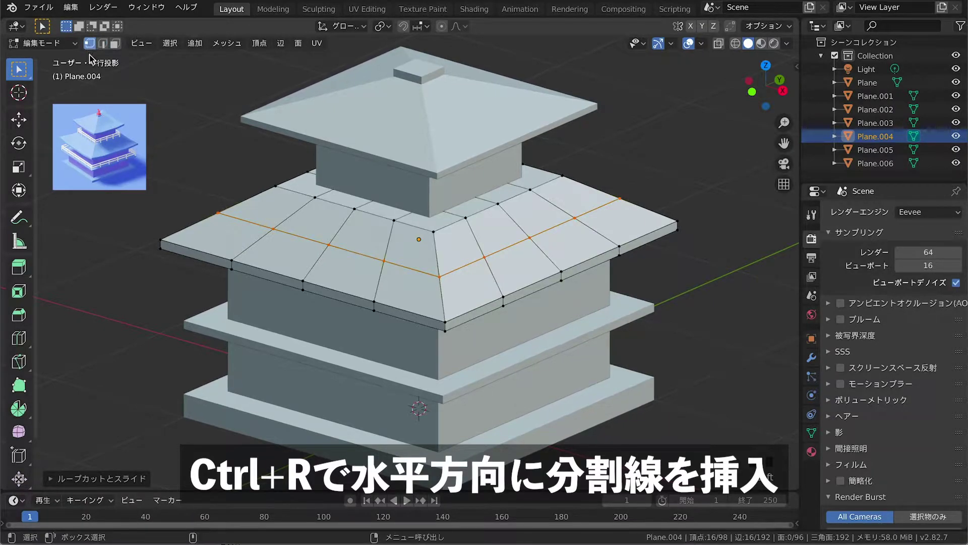
{"action": "left_click", "coordinate": [161, 247]}
{"action": "left_click", "coordinate": [160, 247], "text": "shift"}
{"action": "middle_click_drag", "start_coordinate": [160, 247], "coordinate": [353, 282]}
{"action": "left_click", "coordinate": [492, 297], "text": "shift"}
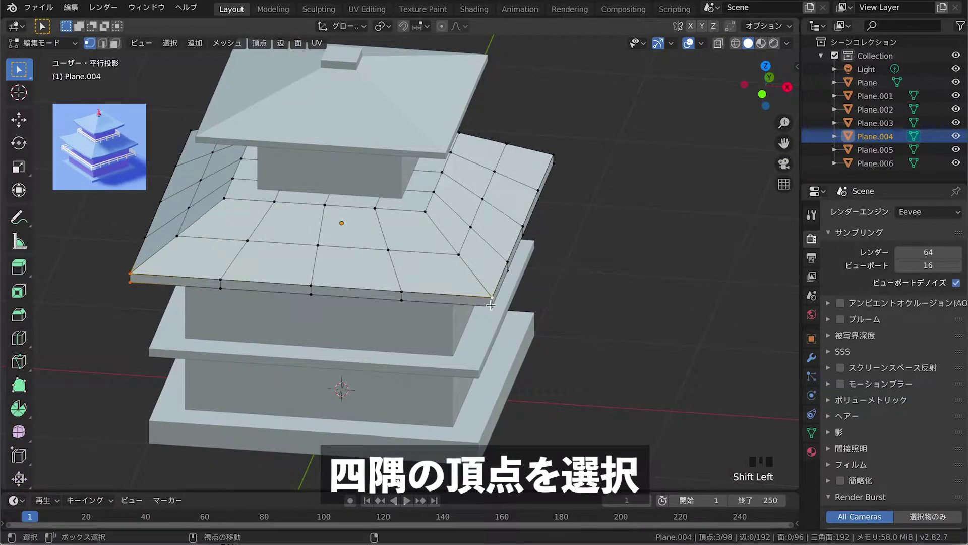
{"action": "mouse_move", "coordinate": [625, 279]}
{"action": "left_mouse_down", "text": "shift"}
{"action": "mouse_move", "coordinate": [538, 255]}
{"action": "mouse_move", "coordinate": [629, 273]}
{"action": "left_mouse_up", "text": "shift"}
{"action": "left_click", "coordinate": [611, 278], "text": "shift"}
{"action": "middle_click_drag", "start_coordinate": [612, 279], "coordinate": [510, 267]}
{"action": "middle_click_drag", "start_coordinate": [510, 267], "coordinate": [426, 201], "text": "shift"}
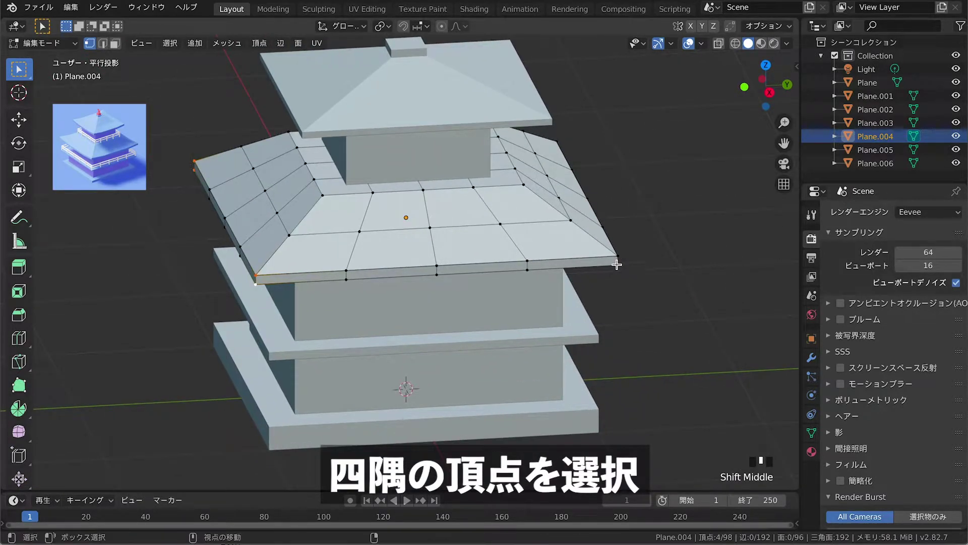
{"action": "left_click", "coordinate": [627, 267], "text": "shift"}
{"action": "middle_click_drag", "start_coordinate": [627, 268], "coordinate": [487, 261]}
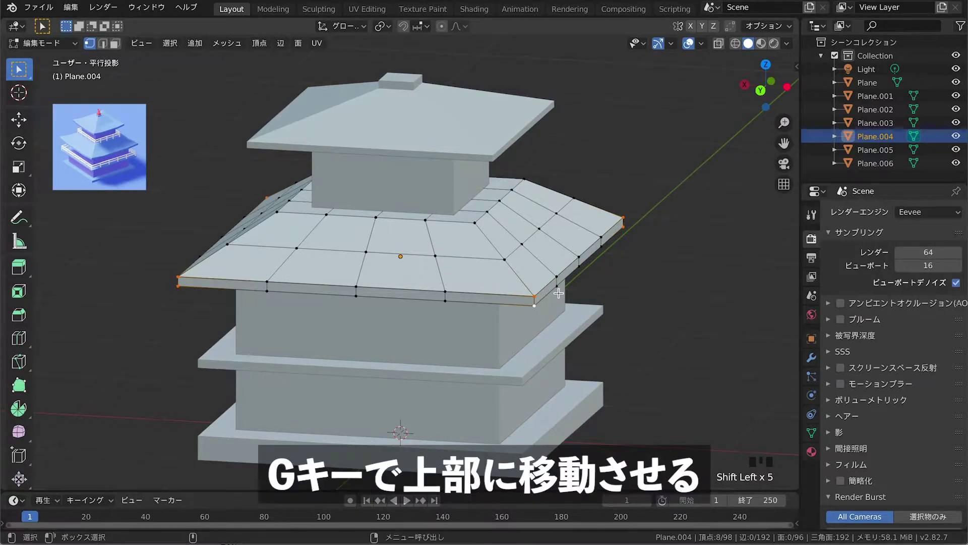
{"action": "key", "text": "KP_1"}
{"action": "key", "text": "g"}
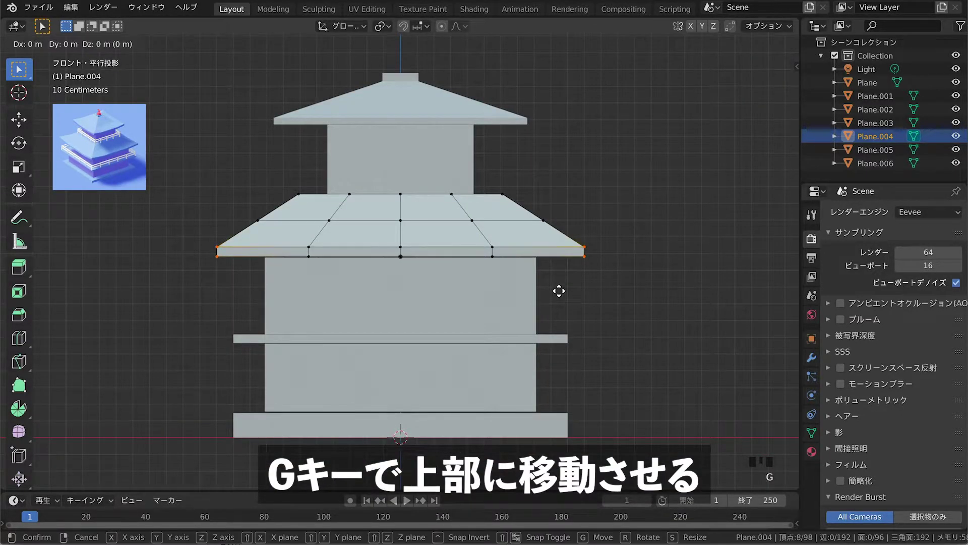
{"action": "left_click", "coordinate": [559, 284], "text": "shift"}
{"action": "middle_click_drag", "start_coordinate": [559, 283], "coordinate": [525, 306]}
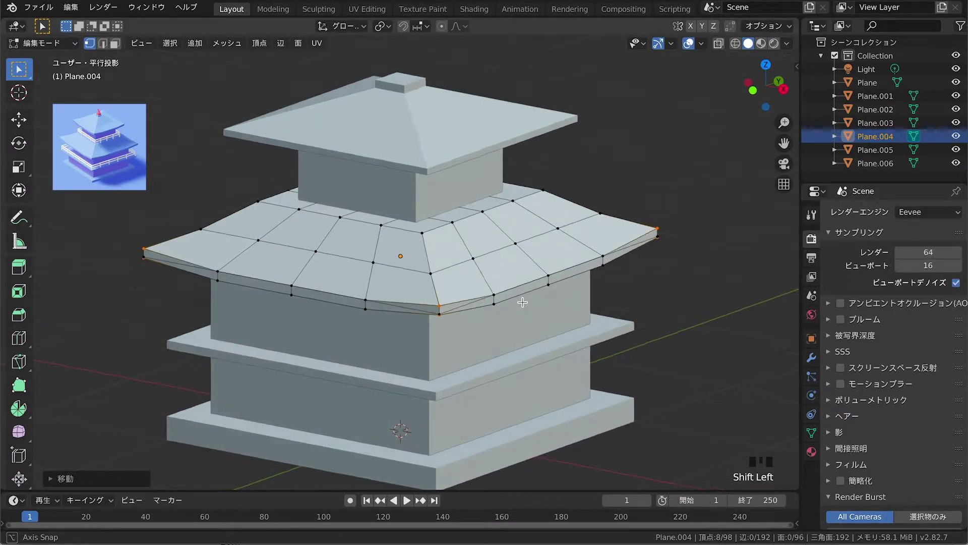
{"action": "key", "text": "Tab"}
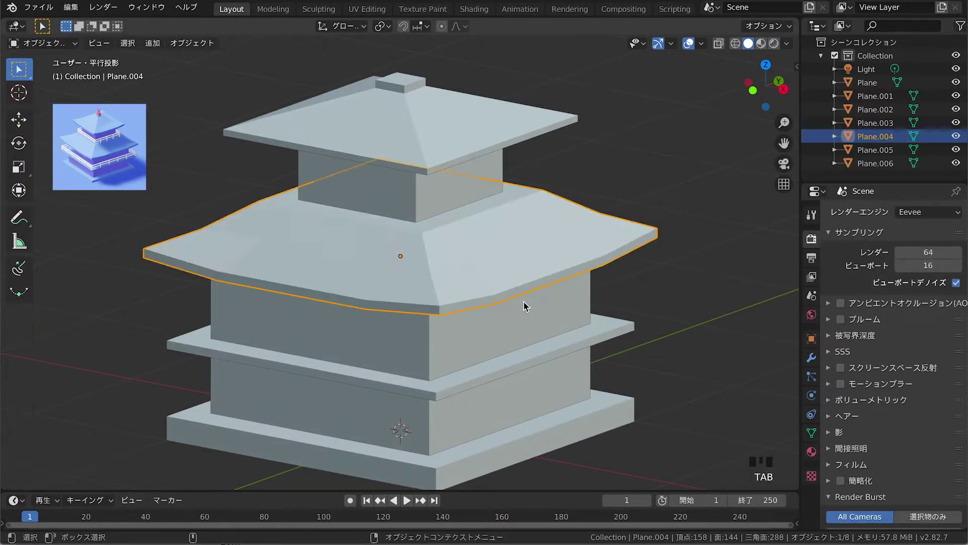
{"action": "left_click", "coordinate": [607, 284]}
Step: Divide the upper roof into four segments in both horizontal directions using three loop cuts each way
{"action": "middle_click_drag", "start_coordinate": [604, 284], "coordinate": [603, 264], "text": "shift"}
{"action": "left_click", "coordinate": [440, 104]}
{"action": "key", "text": "Tab"}
{"action": "middle_click_drag", "start_coordinate": [463, 132], "coordinate": [476, 157], "text": "shift"}
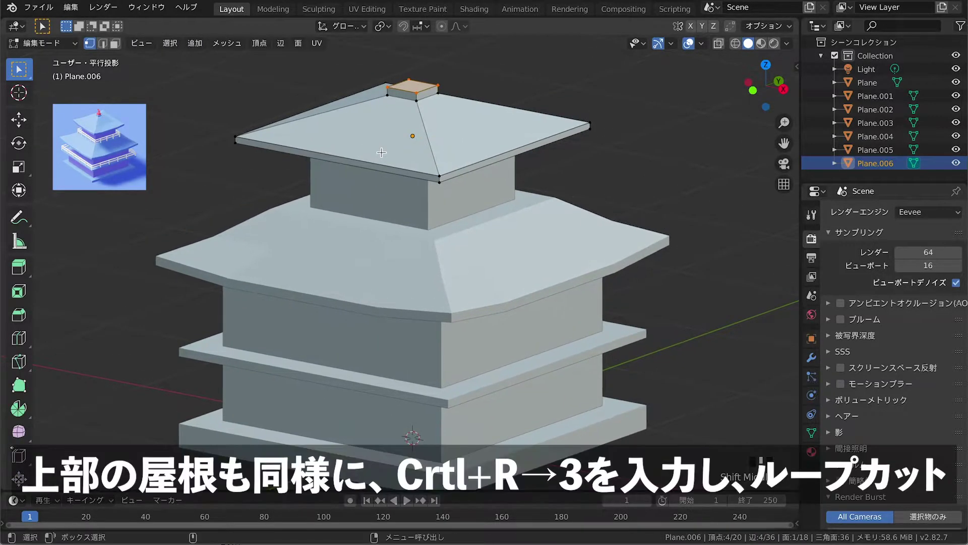
{"action": "key", "text": "ctrl+r"}
{"action": "key", "text": "3"}
{"action": "left_click", "coordinate": [382, 153]}
{"action": "right_click", "coordinate": [381, 152]}
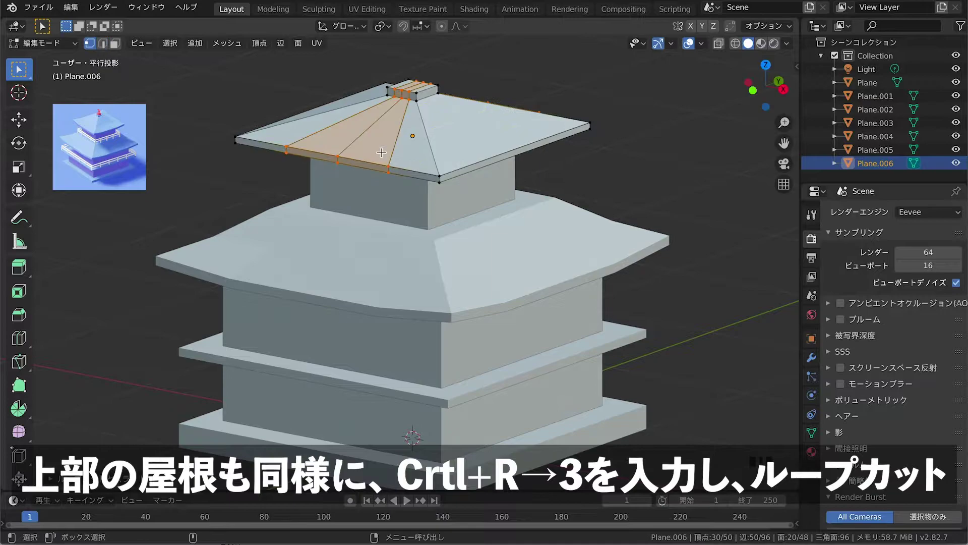
{"action": "key", "text": "ctrl+r"}
{"action": "key", "text": "3"}
{"action": "left_click", "coordinate": [498, 144]}
{"action": "right_click", "coordinate": [497, 145]}
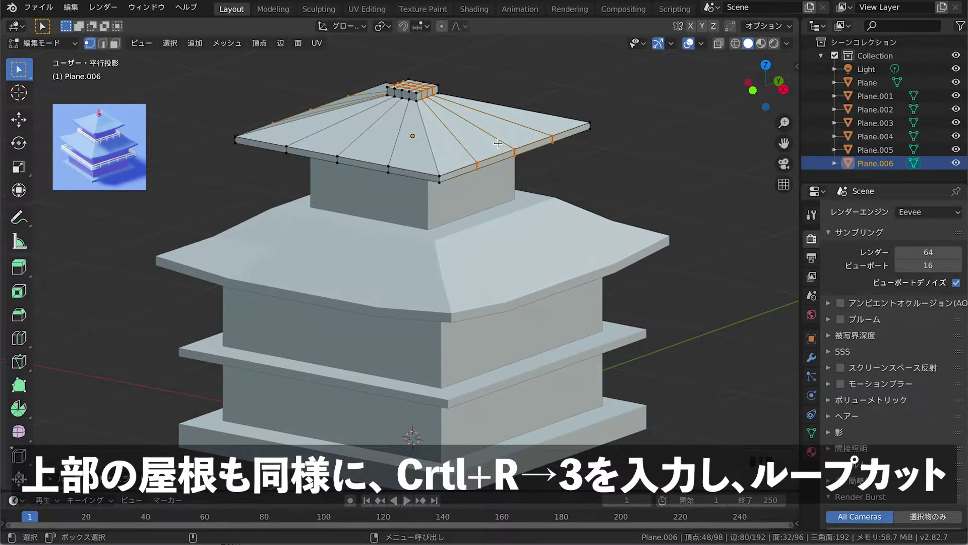
Step: Add one centred horizontal loop cut around the upper roof's slopes
{"action": "key", "text": "ctrl+r"}
{"action": "left_click", "coordinate": [394, 142]}
{"action": "right_click", "coordinate": [394, 142]}
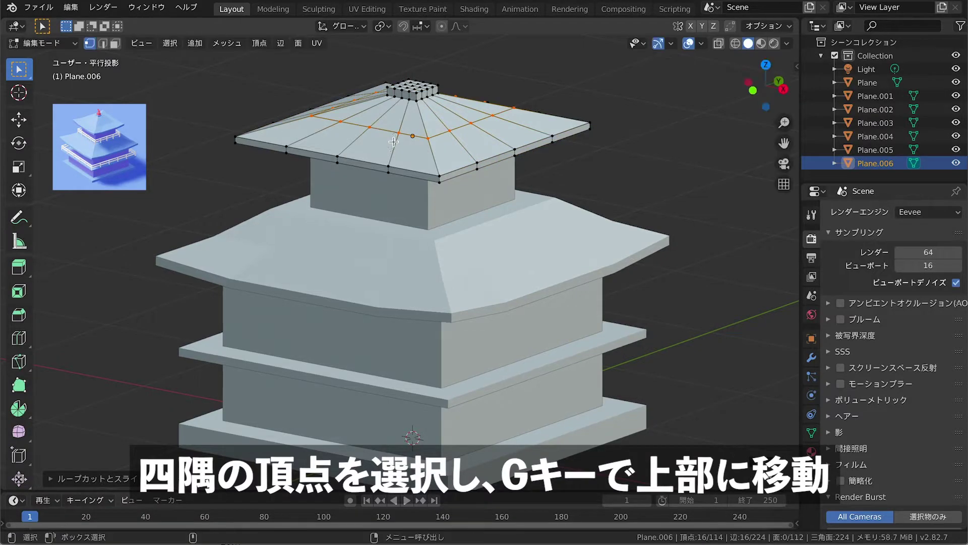
Step: Raise the vertices at the upper roof's four eave corners slightly along Z, then return to Object Mode and deselect the roof
{"action": "left_click", "coordinate": [236, 137]}
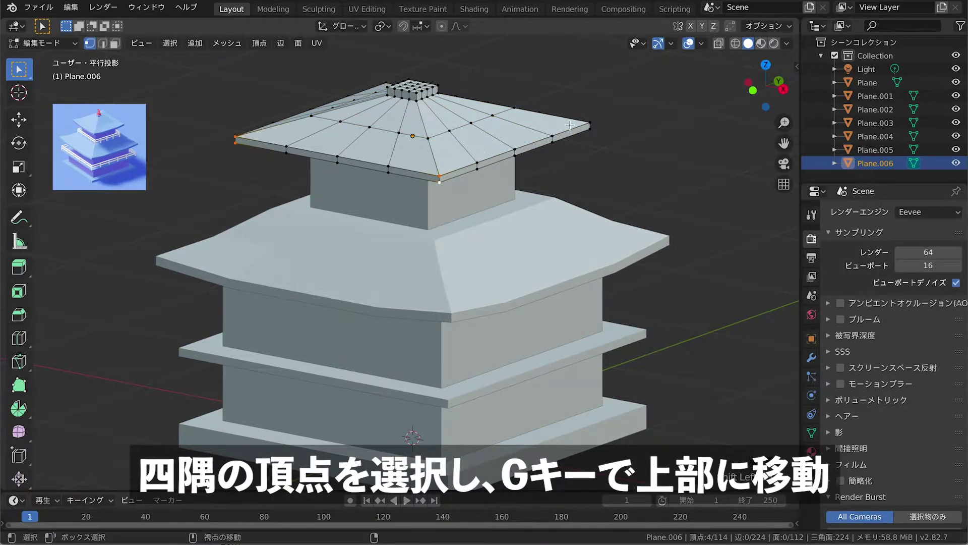
{"action": "middle_click_drag", "start_coordinate": [589, 131], "coordinate": [560, 264]}
{"action": "left_click", "coordinate": [560, 265], "text": "shift"}
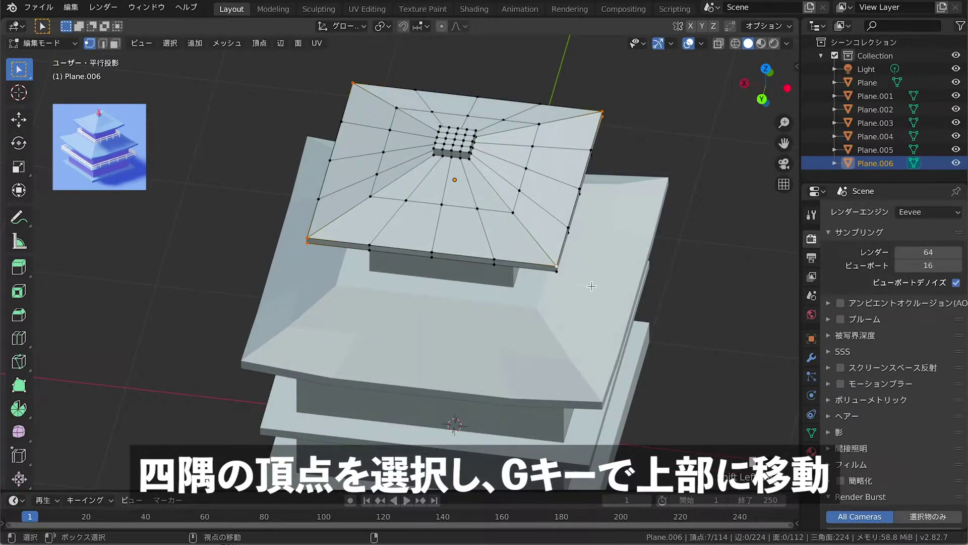
{"action": "key", "text": "KP_1"}
{"action": "key", "text": "g"}
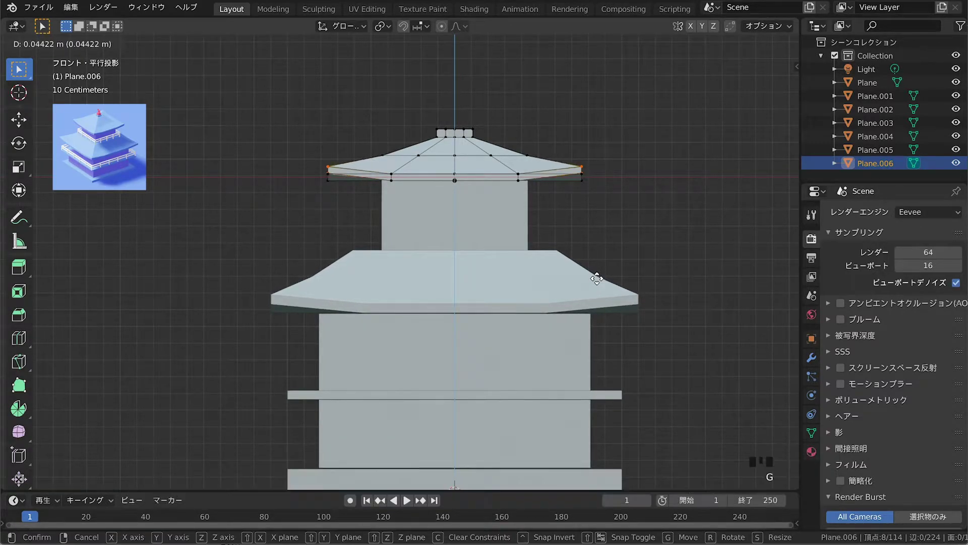
{"action": "left_click", "coordinate": [599, 274]}
{"action": "middle_click_drag", "start_coordinate": [620, 261], "coordinate": [584, 271]}
{"action": "key", "text": "Tab"}
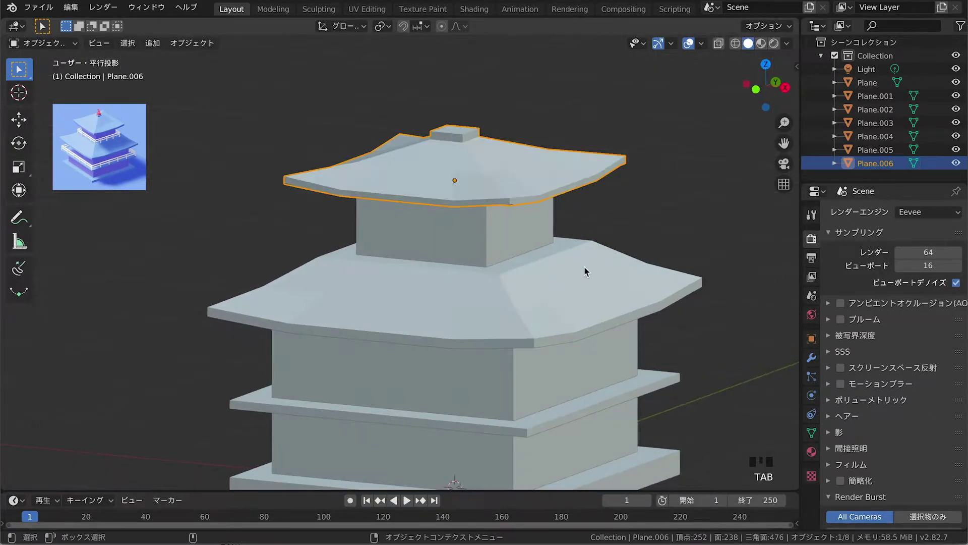
{"action": "left_click", "coordinate": [614, 231]}
Step: Select the middle slab and, in Edit Mode, select the four outer edges of its upper face, using wireframe shading for the hidden one
{"action": "middle_click_drag", "start_coordinate": [613, 231], "coordinate": [529, 257]}
{"action": "scroll", "coordinate": [597, 271], "scroll_direction": "down", "scroll_amount": 1}
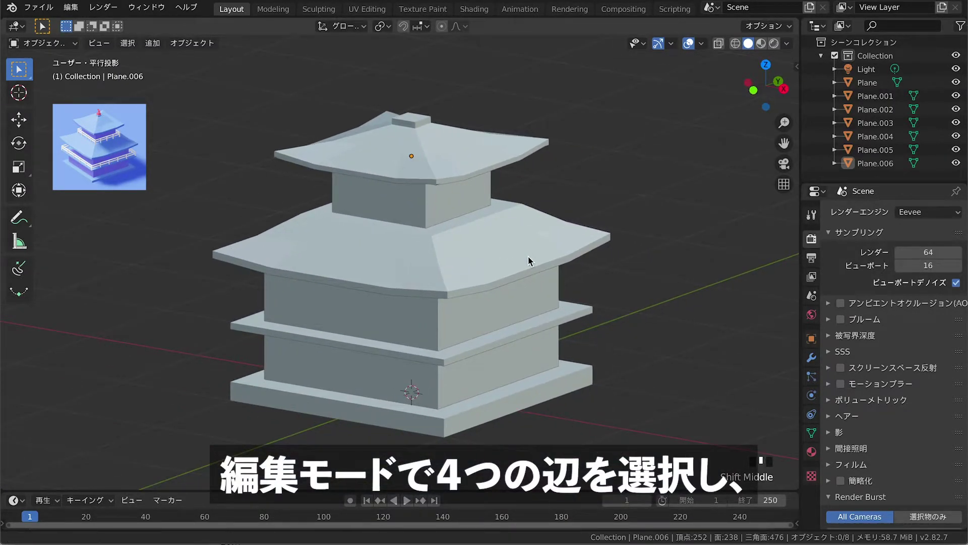
{"action": "left_click", "coordinate": [417, 357]}
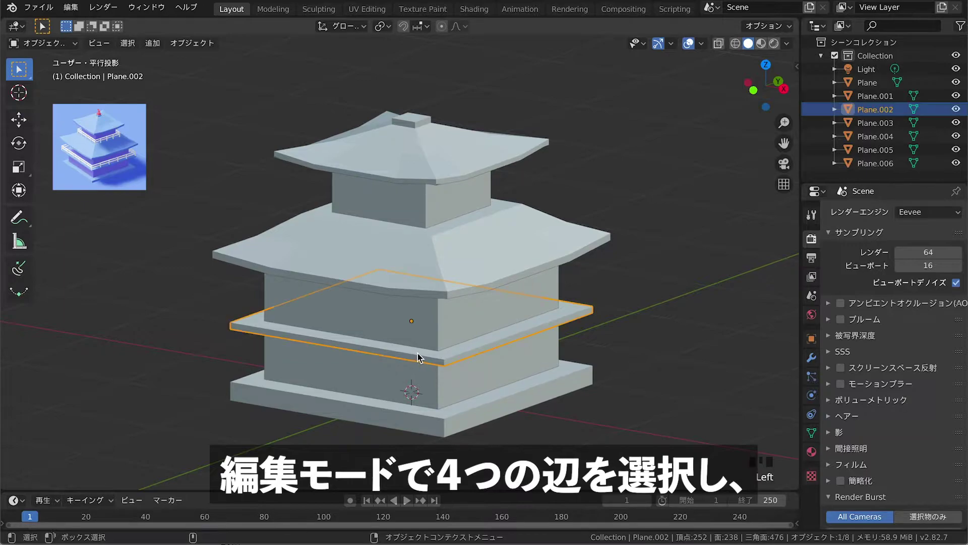
{"action": "key", "text": "Tab"}
{"action": "left_click", "coordinate": [102, 43]}
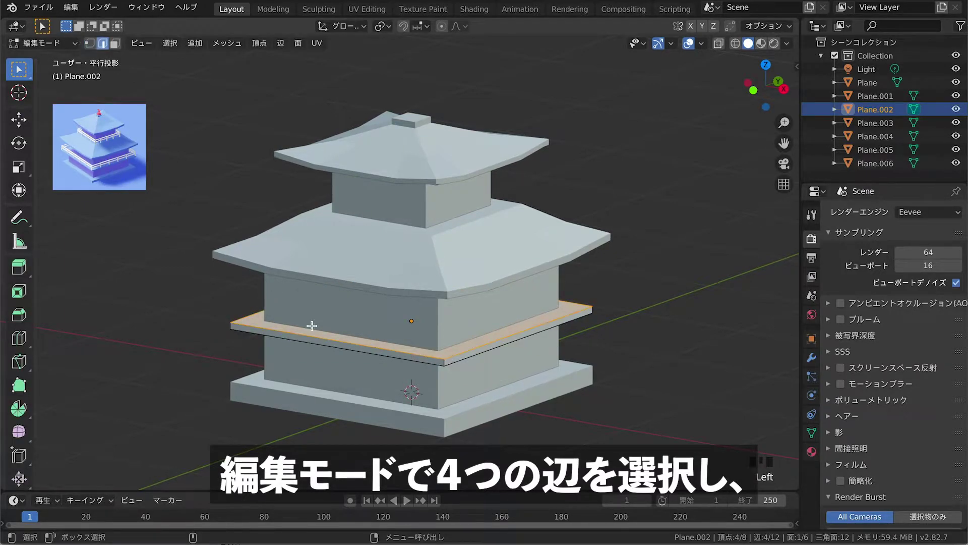
{"action": "left_click", "coordinate": [332, 340]}
{"action": "left_click", "coordinate": [481, 345], "text": "shift"}
{"action": "left_click", "coordinate": [245, 317], "text": "shift"}
{"action": "left_click", "coordinate": [735, 44]}
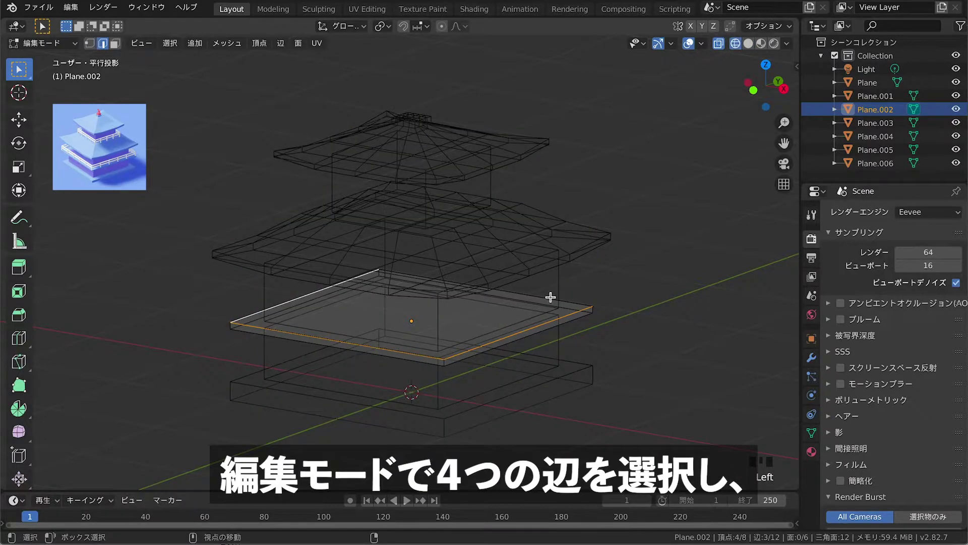
{"action": "left_click", "coordinate": [574, 304], "text": "shift"}
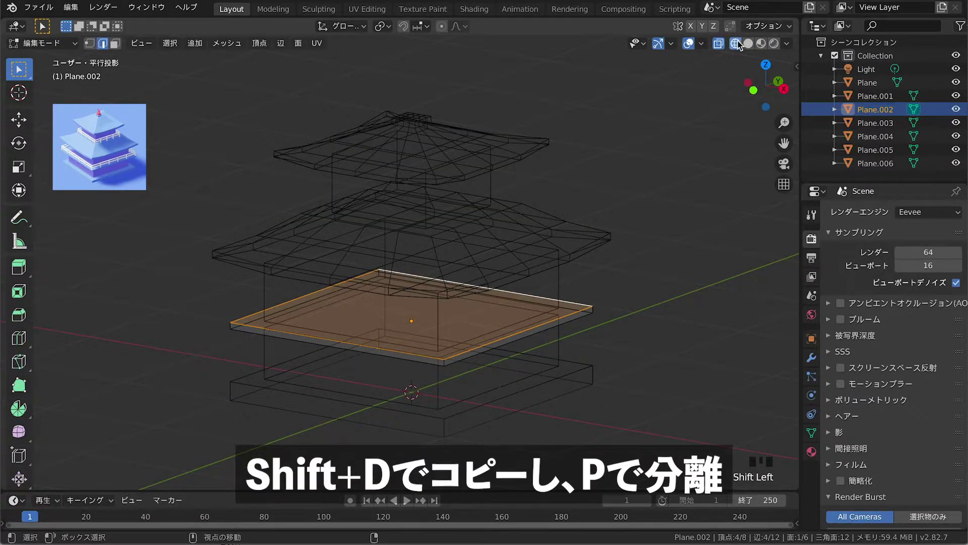
{"action": "left_click", "coordinate": [718, 43]}
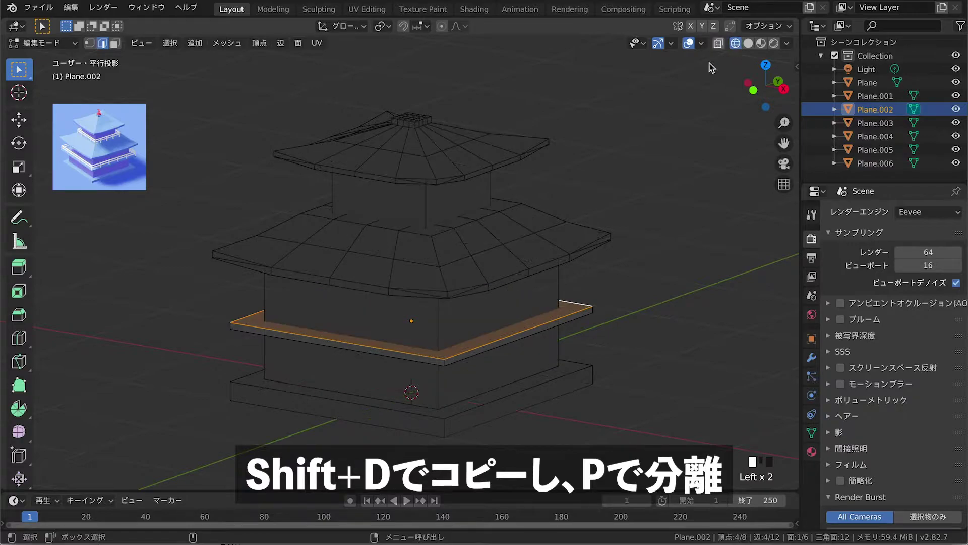
{"action": "left_click", "coordinate": [748, 44]}
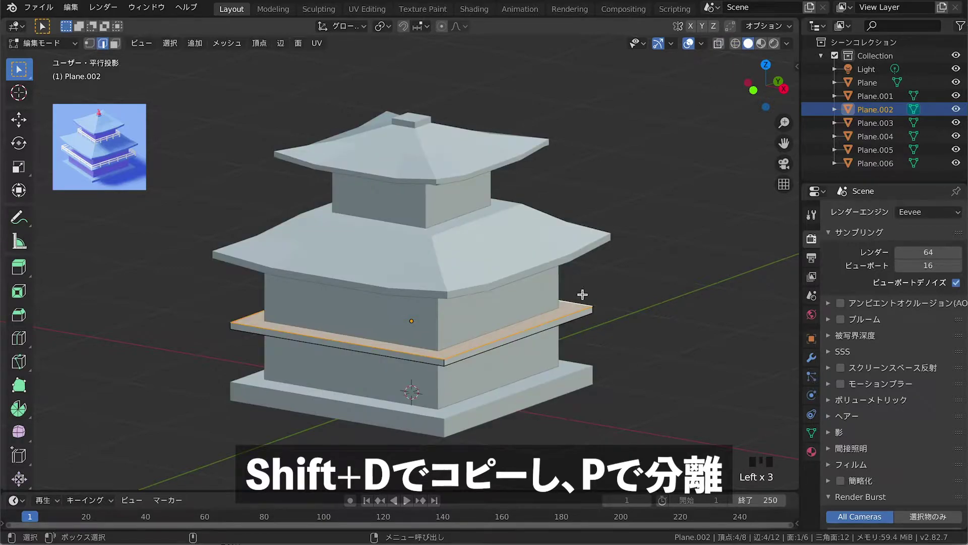
Step: Duplicate the selected slab edges in place and separate the copy into its own object
{"action": "key", "text": "shift+d"}
{"action": "right_click", "coordinate": [627, 298]}
{"action": "key", "text": "p"}
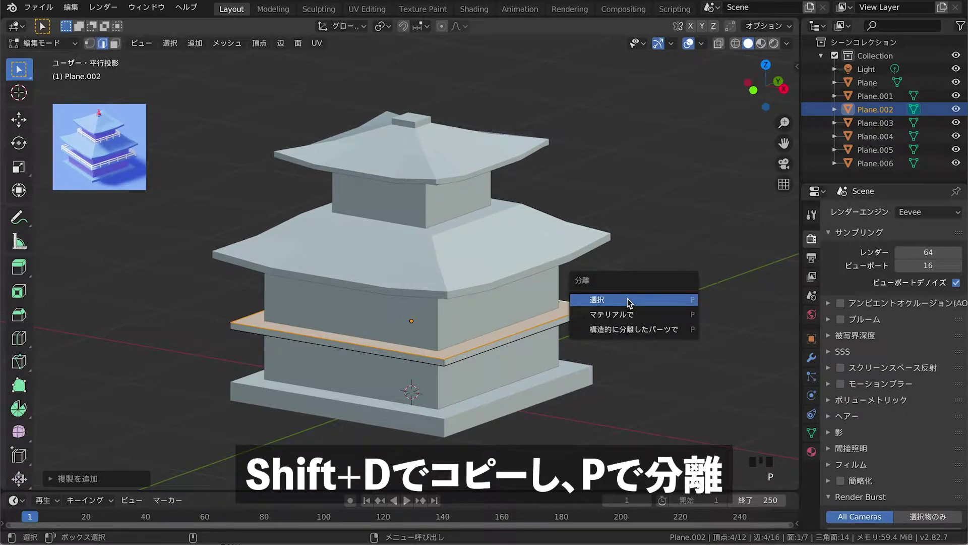
{"action": "left_click", "coordinate": [627, 300]}
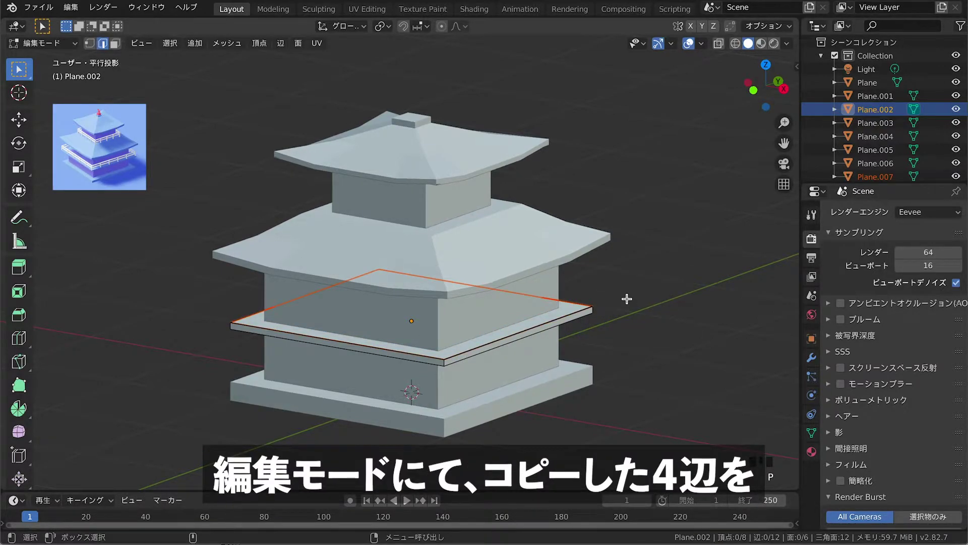
Step: Extrude the whole separated copy upward about 0.18 m in Edit Mode
{"action": "key", "text": "Tab"}
{"action": "left_click", "coordinate": [586, 308]}
{"action": "key", "text": "Tab"}
{"action": "key", "text": "a"}
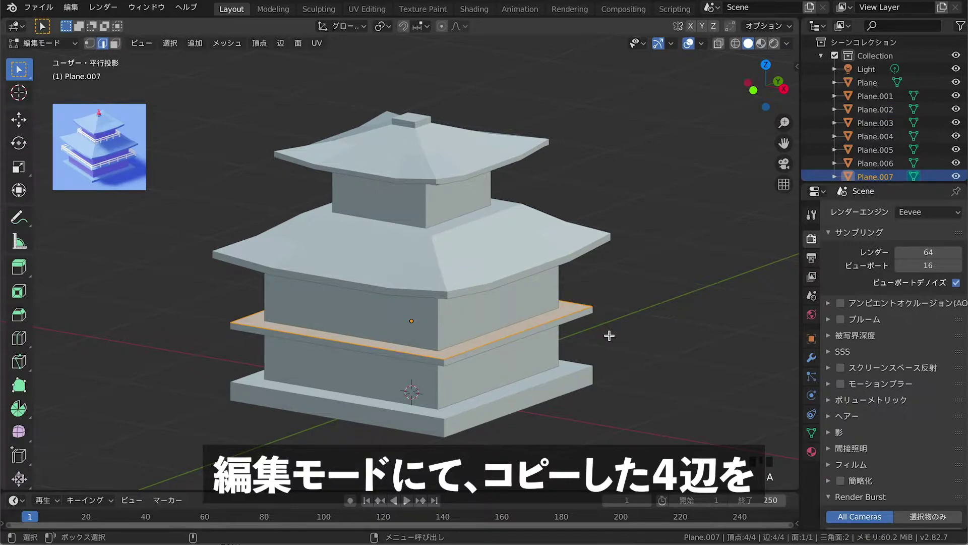
{"action": "key", "text": "e"}
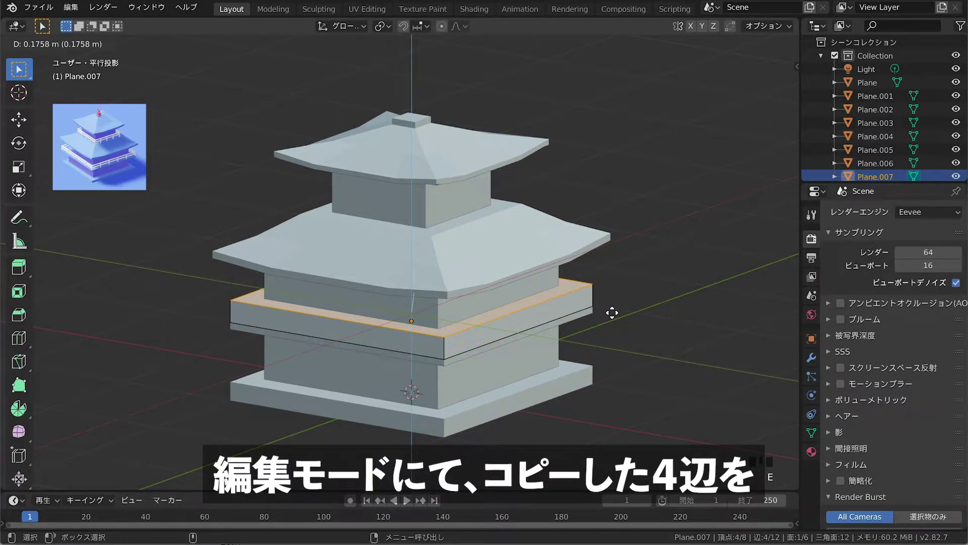
{"action": "left_click", "coordinate": [613, 313]}
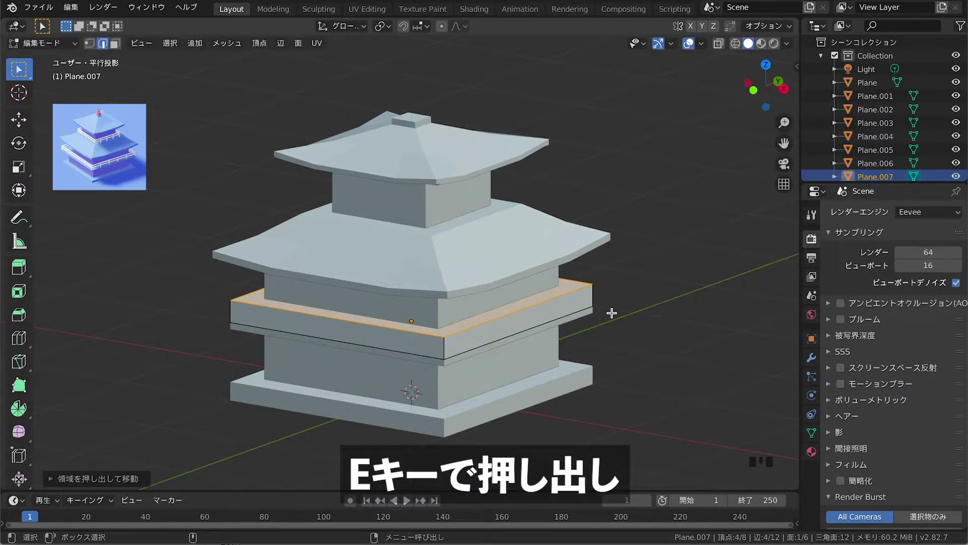
Step: Return to Object Mode and isolate the extruded block in local view
{"action": "key", "text": "Tab"}
{"action": "left_click", "coordinate": [559, 302]}
{"action": "left_click", "coordinate": [612, 319]}
{"action": "left_click", "coordinate": [561, 303]}
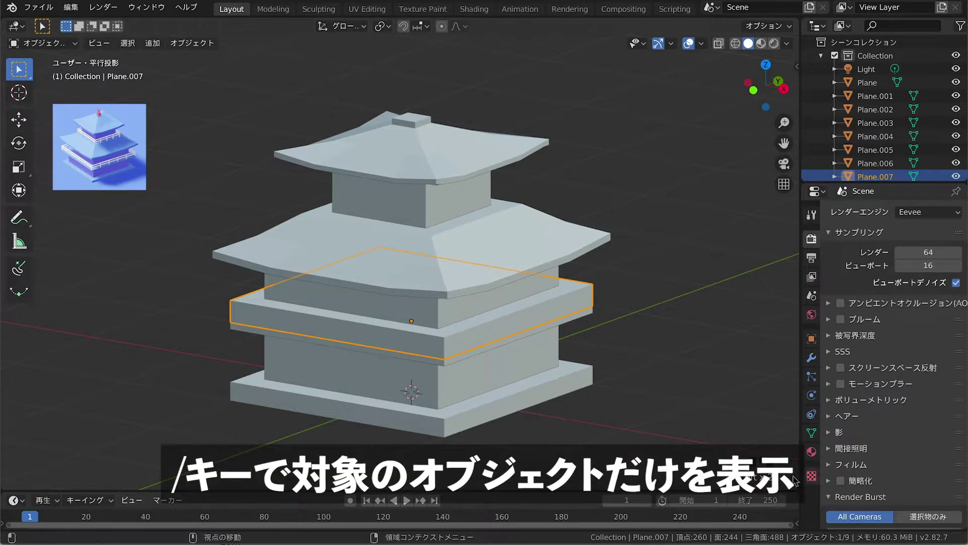
{"action": "key", "text": "slash"}
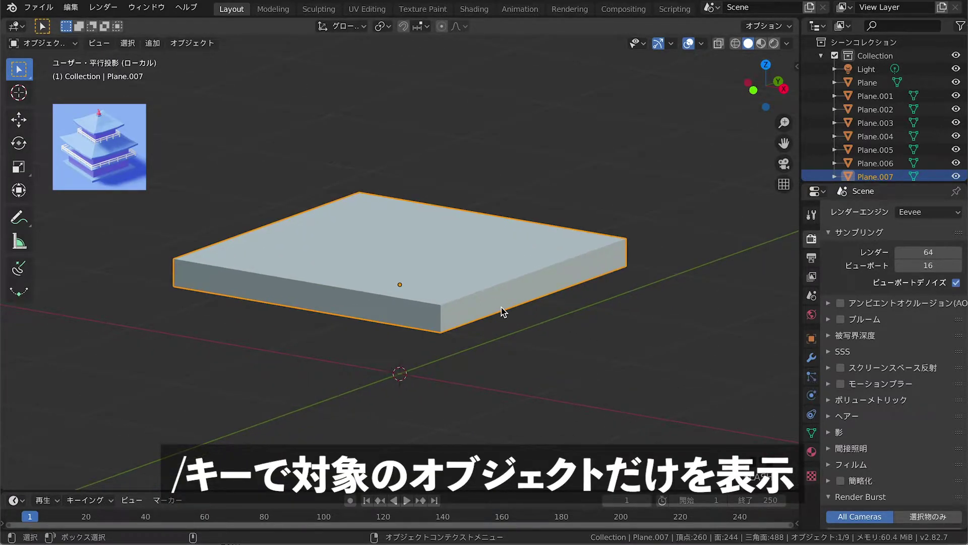
Step: Delete the block's upper and lower faces so only the four side walls remain
{"action": "key", "text": "Tab"}
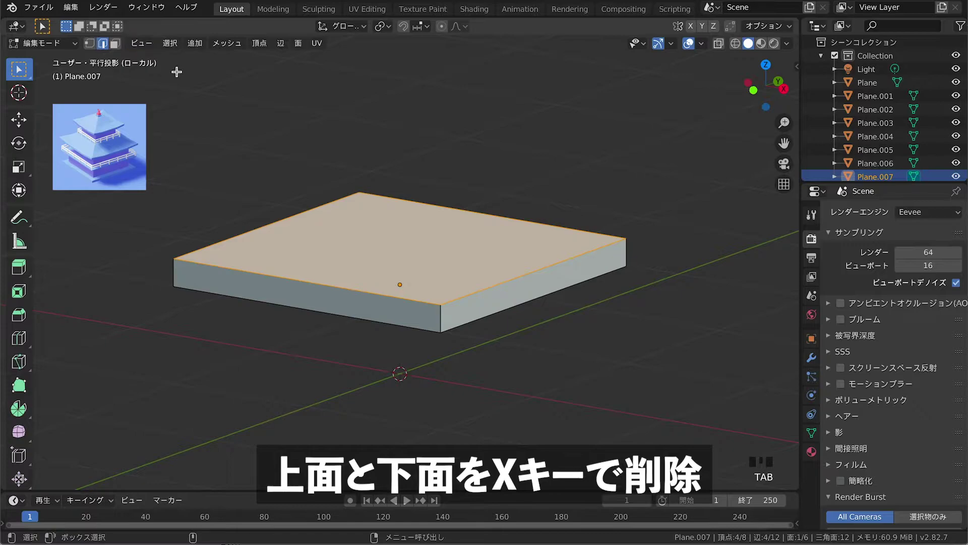
{"action": "key", "text": "x"}
{"action": "left_click", "coordinate": [173, 103]}
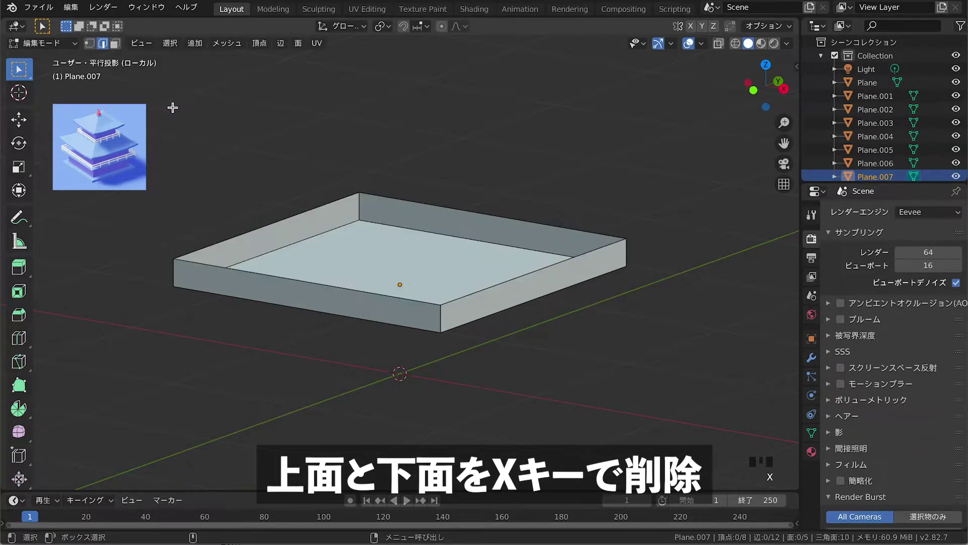
{"action": "left_click", "coordinate": [355, 259]}
{"action": "left_click", "coordinate": [378, 254]}
{"action": "left_click_drag", "start_coordinate": [378, 254], "coordinate": [370, 271], "text": "shift"}
{"action": "left_click", "coordinate": [115, 44]}
{"action": "left_click", "coordinate": [397, 320]}
{"action": "key", "text": "x"}
{"action": "left_click", "coordinate": [397, 320]}
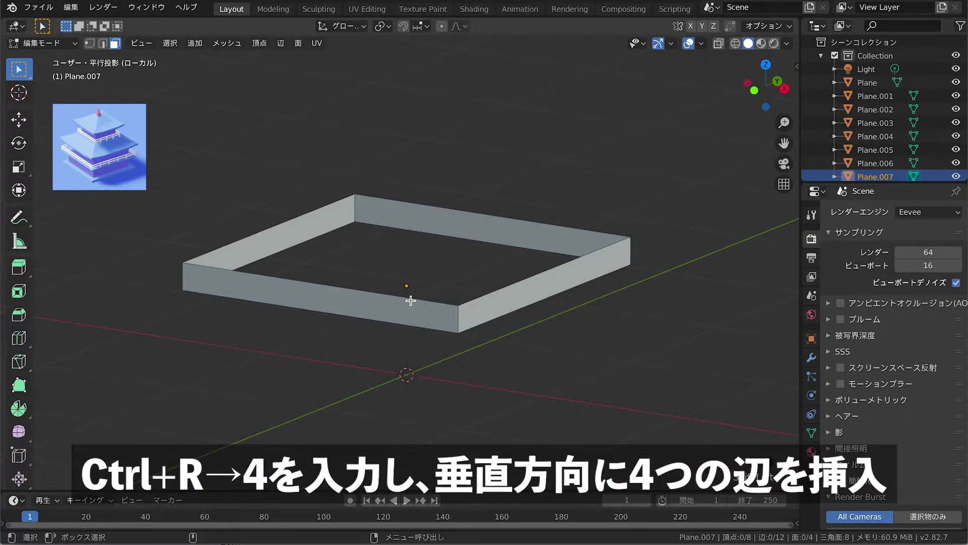
Step: Add four evenly spaced vertical loop cuts to the first near wall of the frame
{"action": "key", "text": "Tab"}
{"action": "key", "text": "Tab"}
{"action": "left_click", "coordinate": [308, 293]}
{"action": "key", "text": "ctrl+r"}
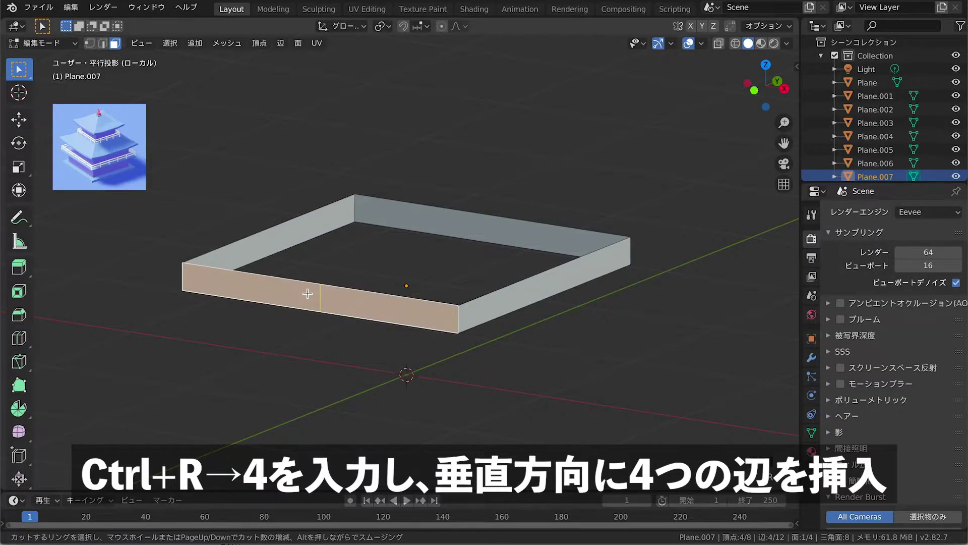
{"action": "key", "text": "4"}
{"action": "left_click", "coordinate": [308, 293]}
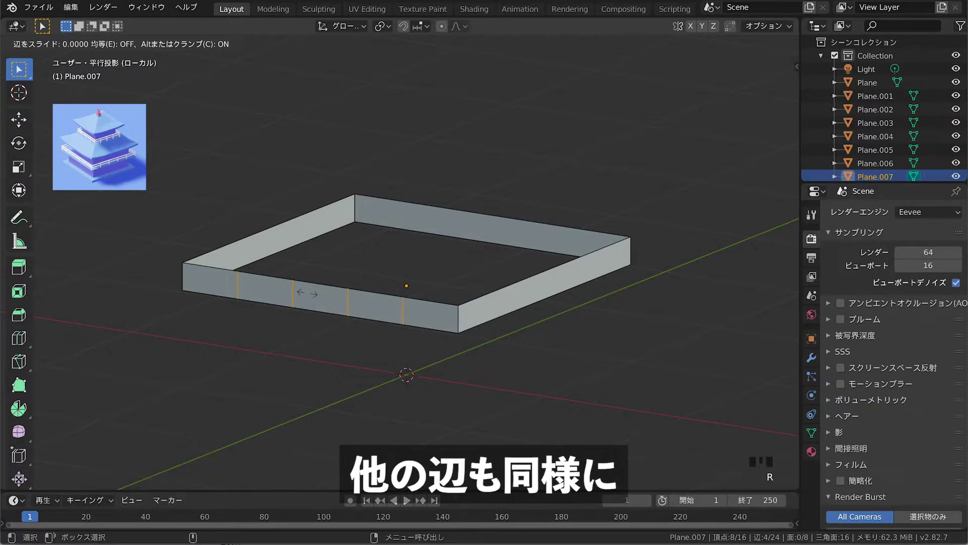
{"action": "right_click", "coordinate": [308, 294]}
Step: Add four evenly spaced vertical loop cuts to the other near wall of the frame
{"action": "left_click", "coordinate": [539, 294]}
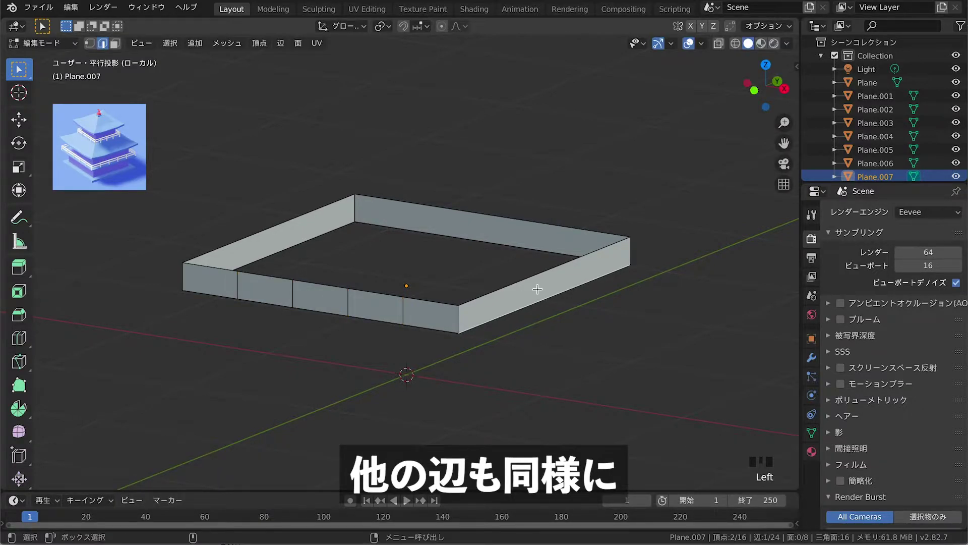
{"action": "key", "text": "ctrl+r"}
{"action": "left_click", "coordinate": [537, 289]}
{"action": "right_click", "coordinate": [538, 289]}
{"action": "left_click", "coordinate": [520, 237]}
{"action": "key", "text": "ctrl+r"}
{"action": "left_click", "coordinate": [519, 237]}
{"action": "right_click", "coordinate": [519, 237]}
{"action": "key", "text": "ctrl+z"}
Step: Add four evenly spaced vertical loop cuts to each of the two far walls of the frame
{"action": "key", "text": "ctrl+r"}
{"action": "left_click", "coordinate": [520, 237]}
{"action": "right_click", "coordinate": [519, 237]}
{"action": "left_click", "coordinate": [291, 236]}
{"action": "key", "text": "ctrl+r"}
{"action": "left_click", "coordinate": [292, 234]}
{"action": "right_click", "coordinate": [293, 233]}
Step: Add one centred horizontal loop cut around all four walls of the frame
{"action": "left_click", "coordinate": [294, 298]}
{"action": "key", "text": "ctrl+r"}
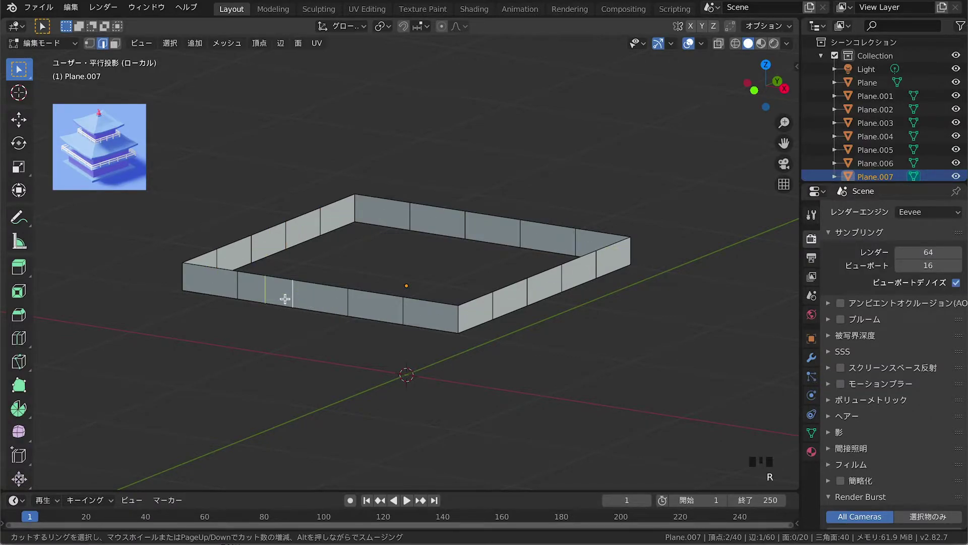
{"action": "left_click", "coordinate": [285, 298]}
{"action": "right_click", "coordinate": [296, 297]}
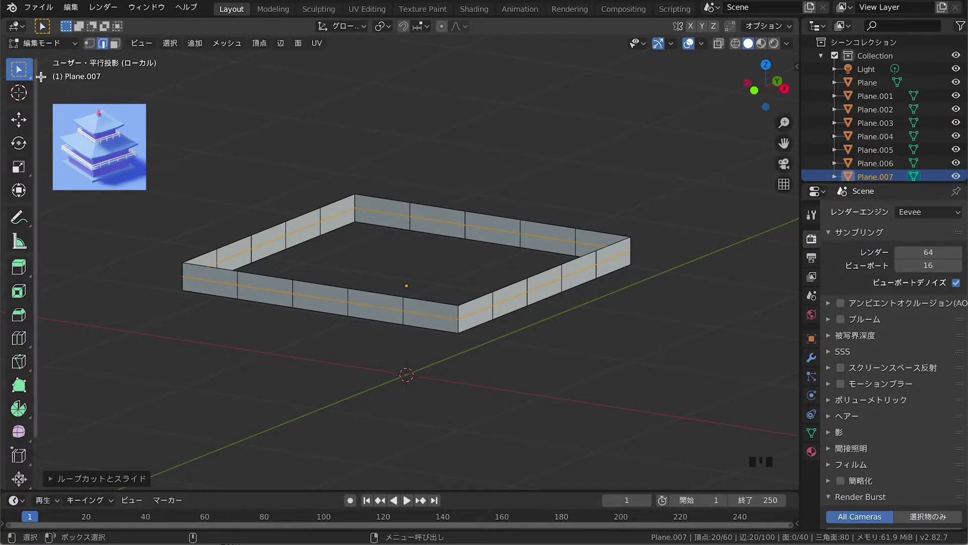
Step: Return to Object Mode, add a Wireframe modifier to the frame to form a railing, and leave local view
{"action": "left_click", "coordinate": [22, 72]}
{"action": "left_click", "coordinate": [401, 191]}
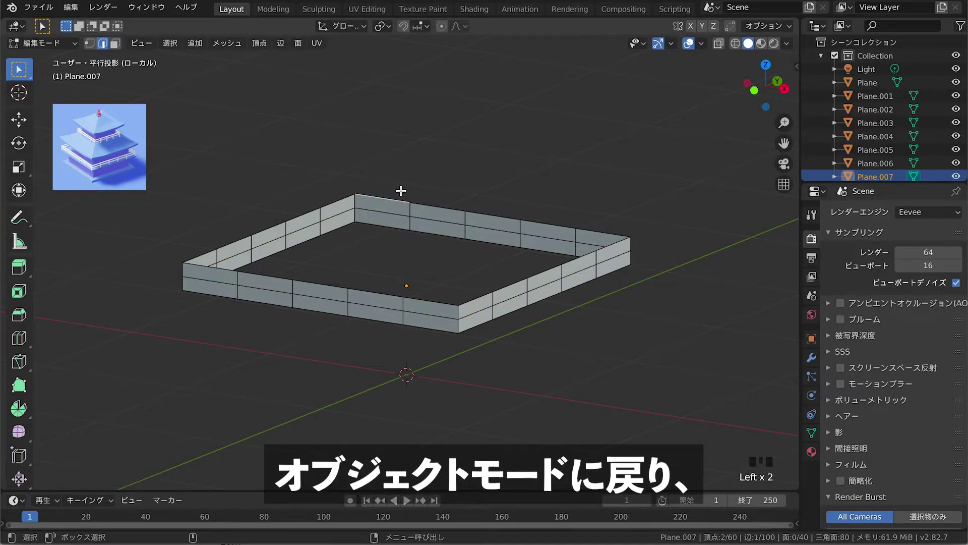
{"action": "key", "text": "Tab"}
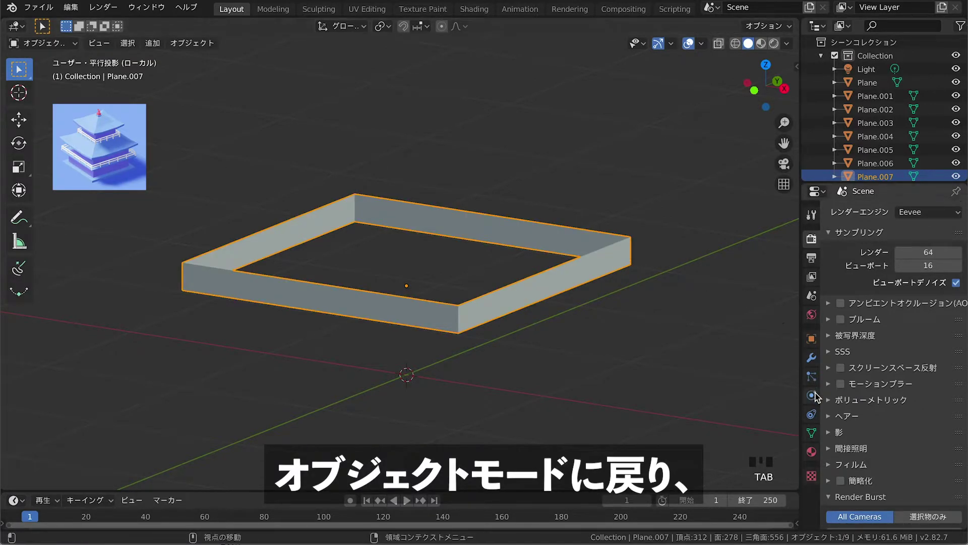
{"action": "left_click", "coordinate": [811, 359]}
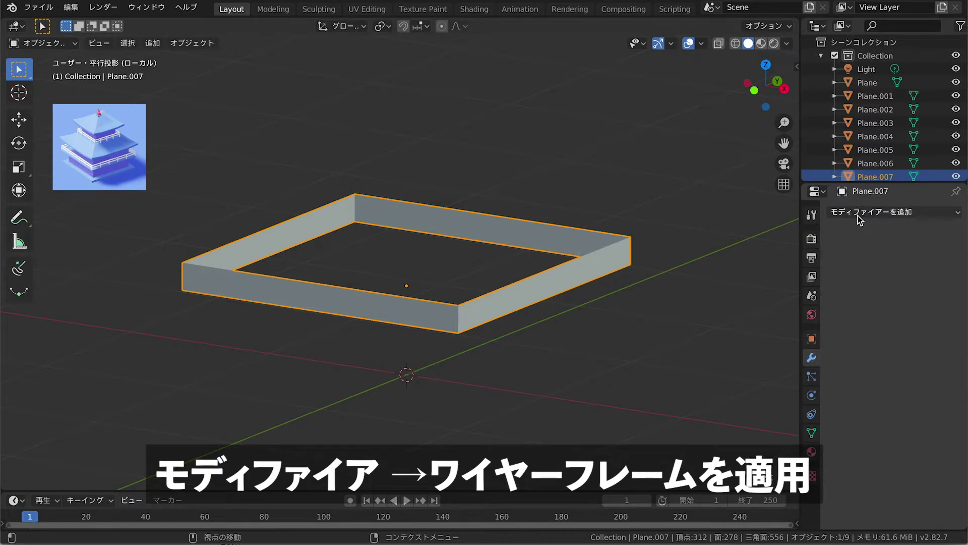
{"action": "left_click", "coordinate": [858, 214]}
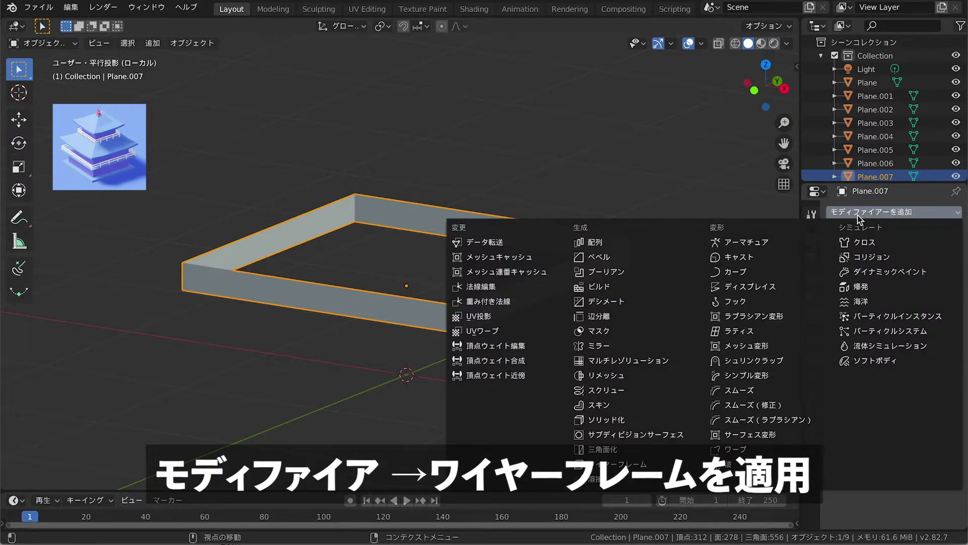
{"action": "left_click", "coordinate": [640, 461]}
{"action": "left_click", "coordinate": [580, 358]}
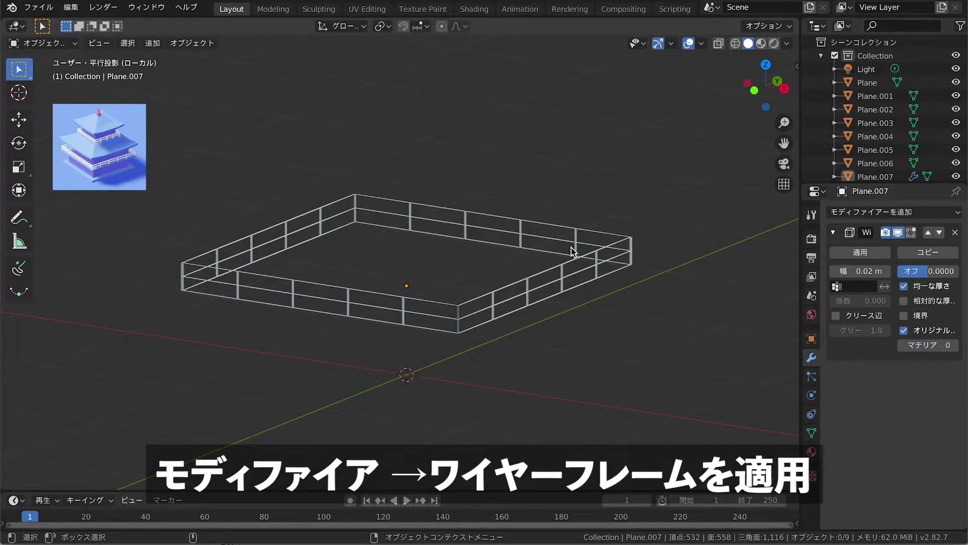
{"action": "key", "text": "KP_Divide"}
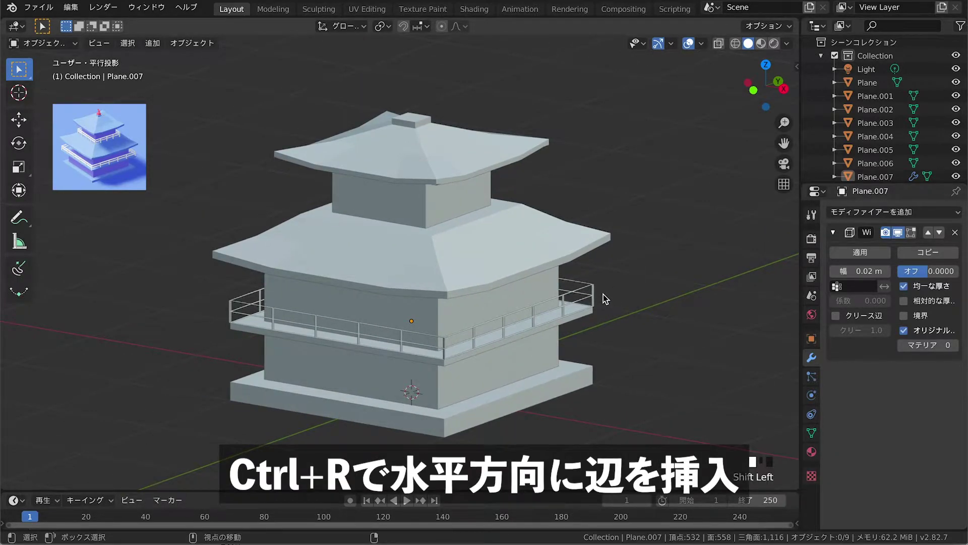
Step: Select the lower roof and, in Edit Mode, select the edges forming its upper rim around the tower block
{"action": "left_click", "coordinate": [443, 212]}
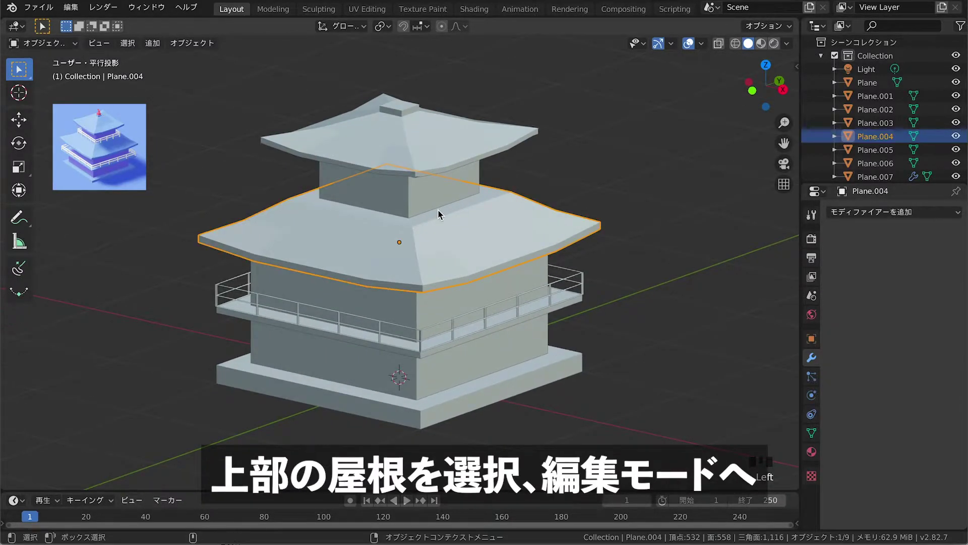
{"action": "key", "text": "Tab"}
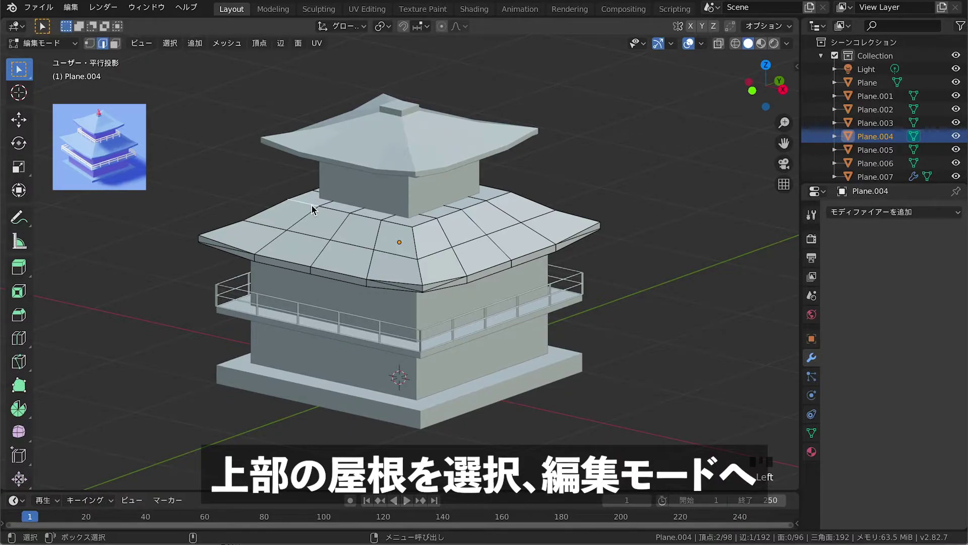
{"action": "left_click", "coordinate": [333, 208], "text": "shift"}
{"action": "left_click", "coordinate": [366, 212], "text": "shift"}
{"action": "left_click", "coordinate": [403, 221], "text": "shift"}
{"action": "left_click", "coordinate": [497, 192], "text": "shift"}
{"action": "left_click", "coordinate": [482, 186], "text": "shift"}
{"action": "left_click", "coordinate": [318, 191], "text": "shift"}
{"action": "left_click", "coordinate": [303, 196], "text": "shift"}
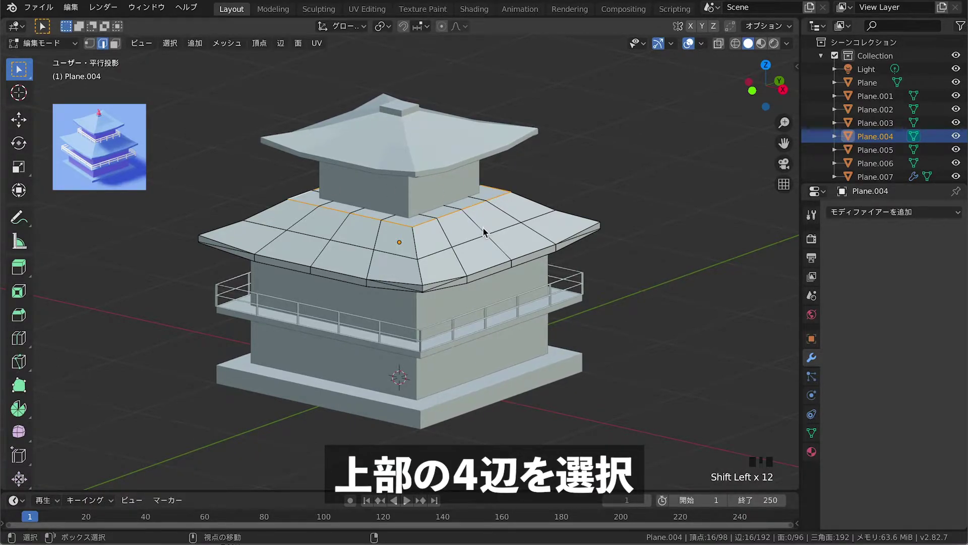
Step: Duplicate the selected roof rim edges in place and separate the copy into its own object
{"action": "key", "text": "shift+d"}
{"action": "right_click", "coordinate": [302, 180]}
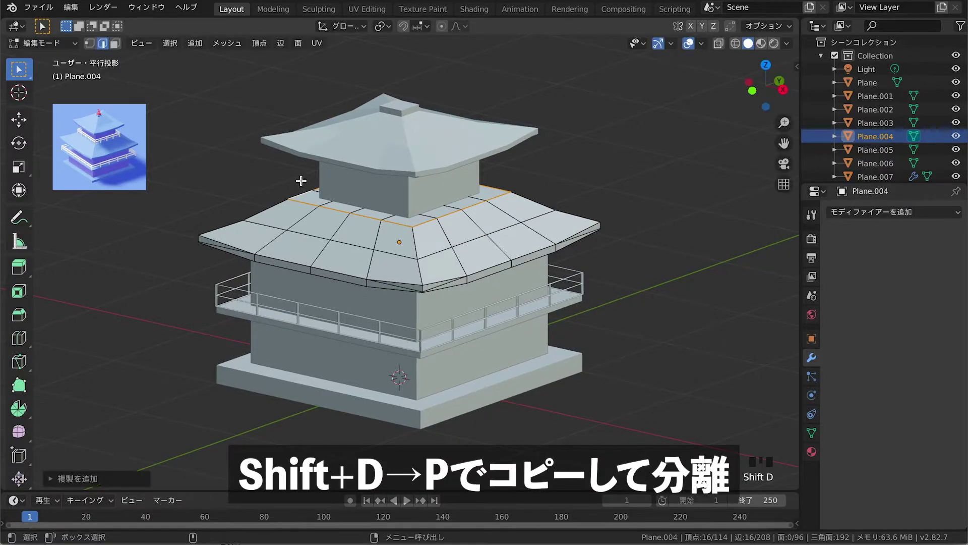
{"action": "key", "text": "p"}
{"action": "left_click", "coordinate": [301, 181]}
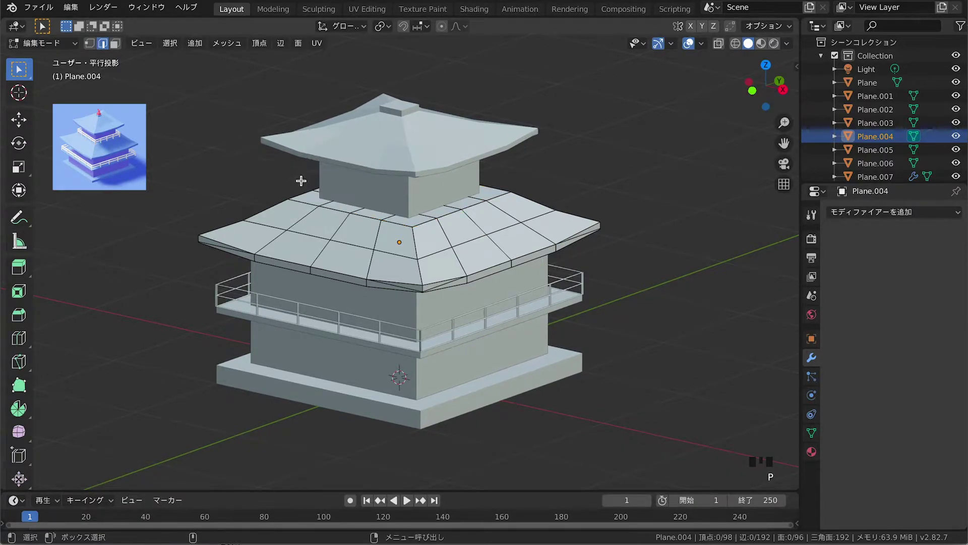
Step: Return to Object Mode and select the separated roof rim object, Plane.008
{"action": "scroll", "coordinate": [880, 166], "scroll_direction": "down", "scroll_amount": 2}
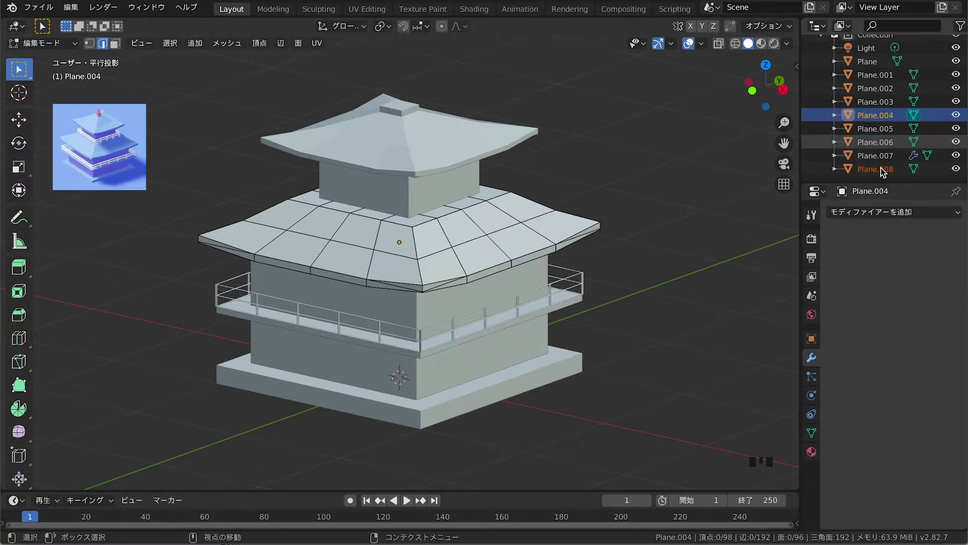
{"action": "key", "text": "Tab"}
{"action": "left_click", "coordinate": [875, 169]}
{"action": "left_click", "coordinate": [876, 169]}
{"action": "right_click_drag", "start_coordinate": [522, 208], "coordinate": [526, 182], "text": "shift"}
{"action": "middle_click_drag", "start_coordinate": [527, 183], "coordinate": [589, 208], "text": "shift"}
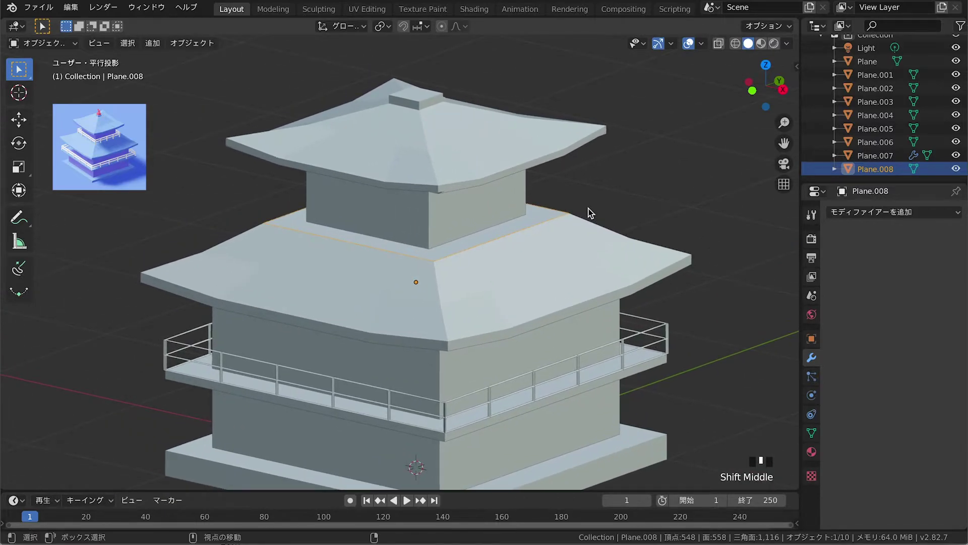
Step: Extrude all edges of the separated rim upward into a low wall, add a centred horizontal loop cut, and return to Object Mode
{"action": "key", "text": "Tab"}
{"action": "key", "text": "a"}
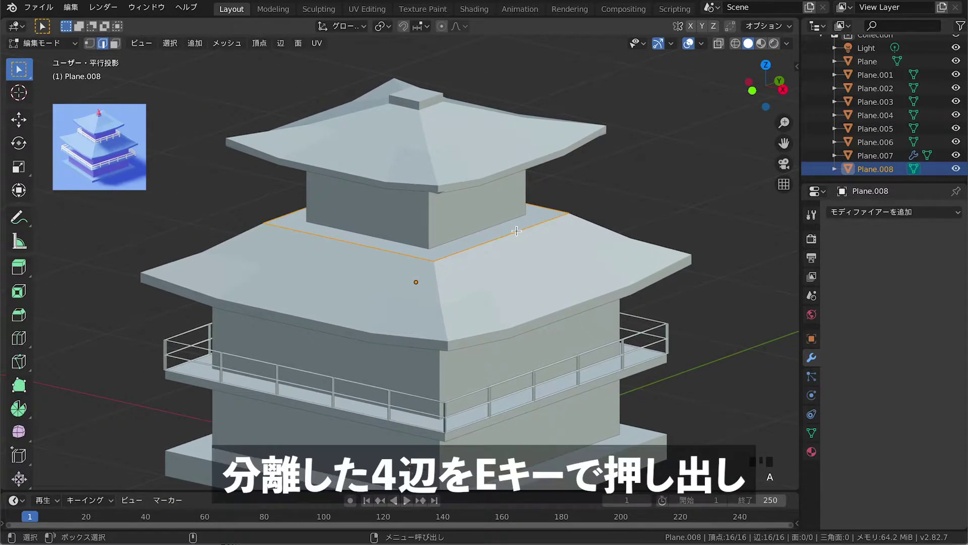
{"action": "key", "text": "e"}
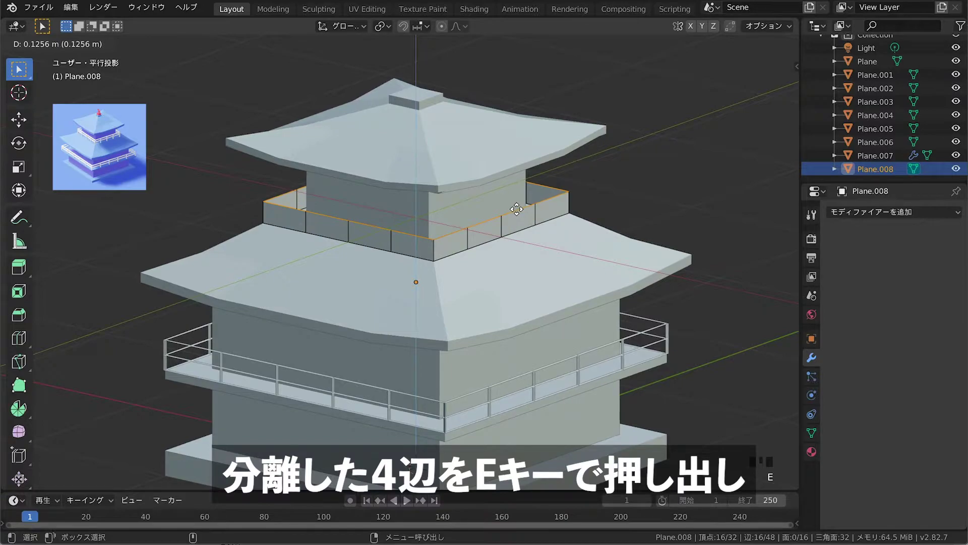
{"action": "left_click", "coordinate": [517, 205]}
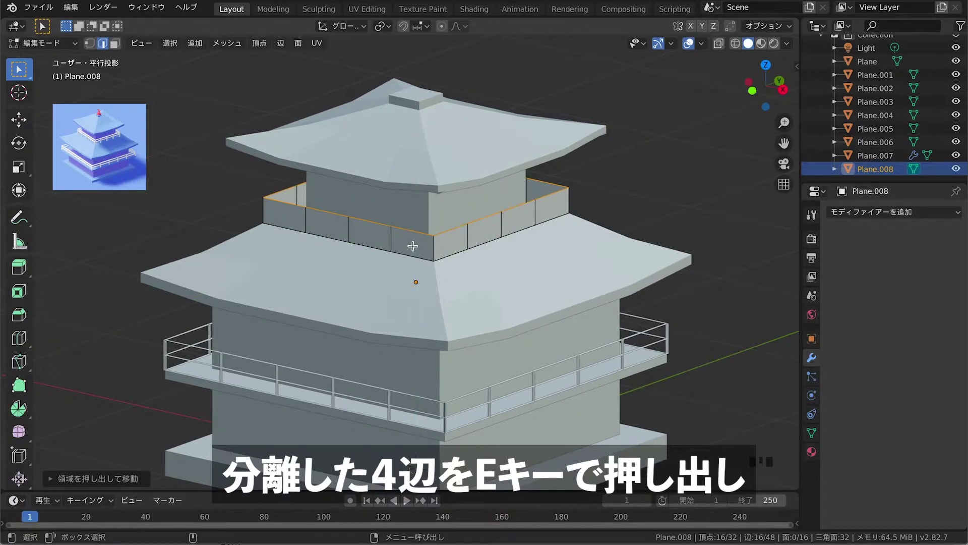
{"action": "key", "text": "ctrl+r"}
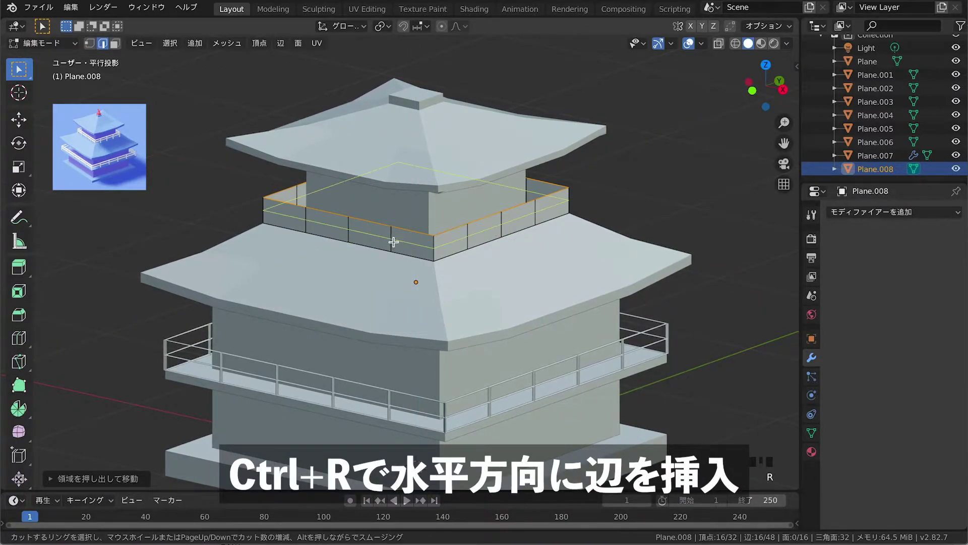
{"action": "left_click", "coordinate": [394, 243]}
{"action": "right_click", "coordinate": [395, 244]}
{"action": "key", "text": "Tab"}
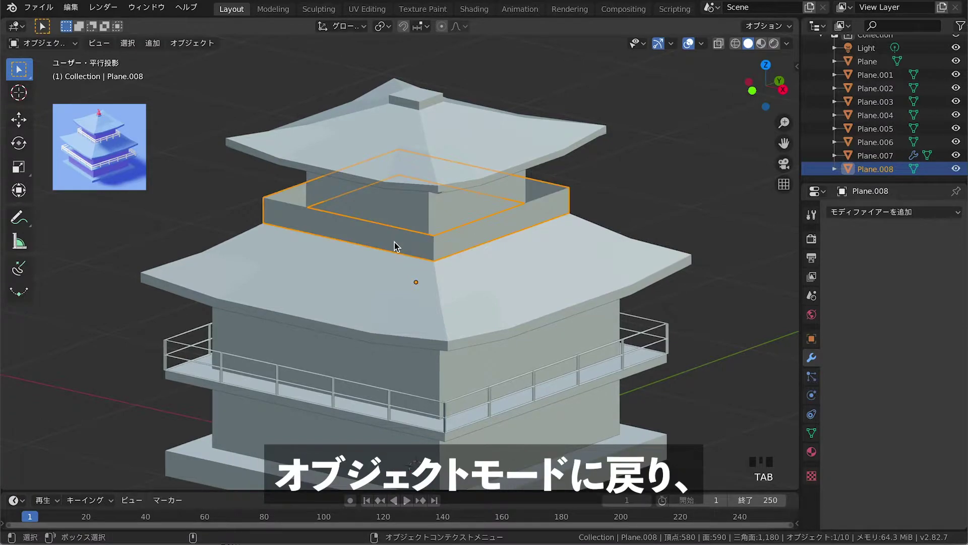
Step: Add a Wireframe modifier to the low wall around the upper tower block to form a railing, and deselect it
{"action": "left_click", "coordinate": [560, 207]}
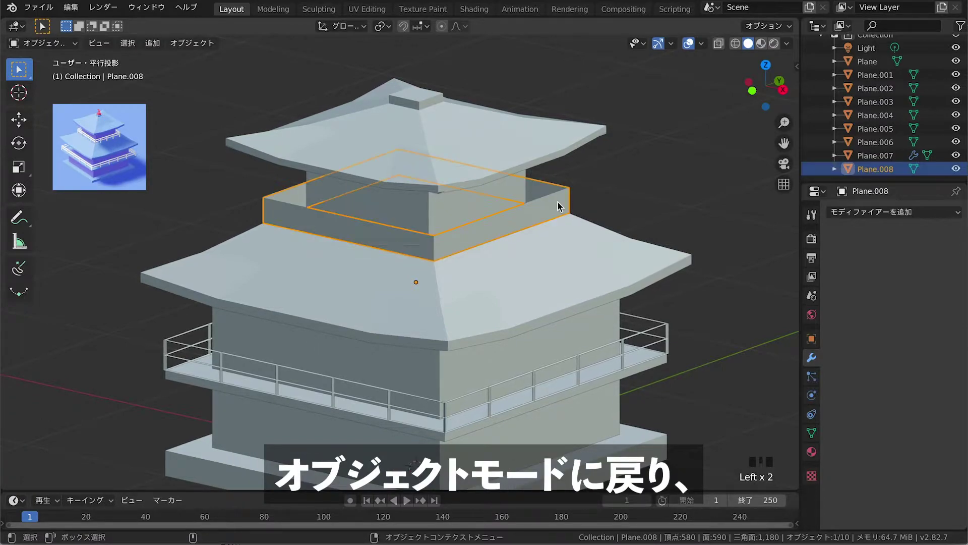
{"action": "left_click", "coordinate": [872, 213]}
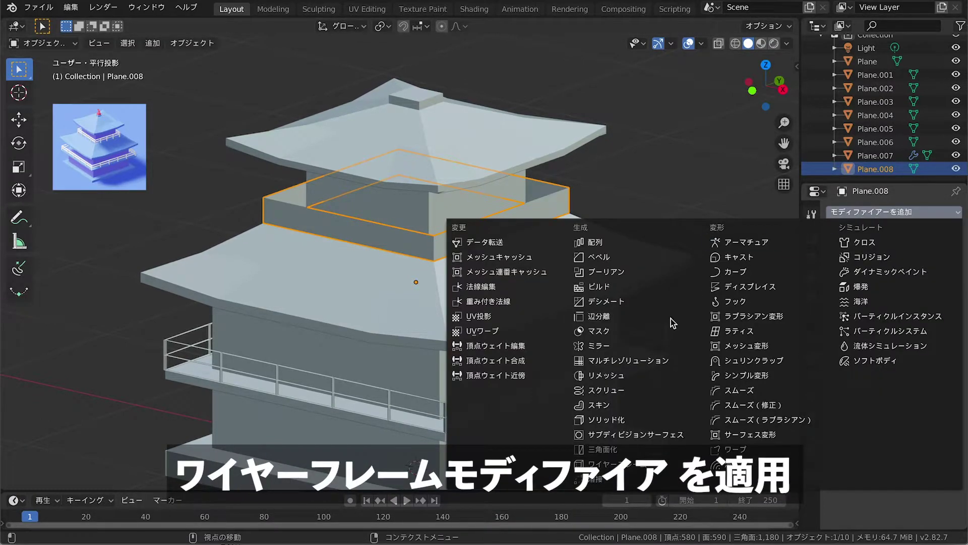
{"action": "left_click", "coordinate": [647, 464]}
{"action": "left_click", "coordinate": [652, 223]}
Step: In Edit Mode, select the four central faces on top of the upper roof's cap and extrude them up about 0.048 m
{"action": "middle_click_drag", "start_coordinate": [640, 212], "coordinate": [634, 190], "text": "shift"}
{"action": "scroll", "coordinate": [629, 210], "scroll_direction": "down", "scroll_amount": 1}
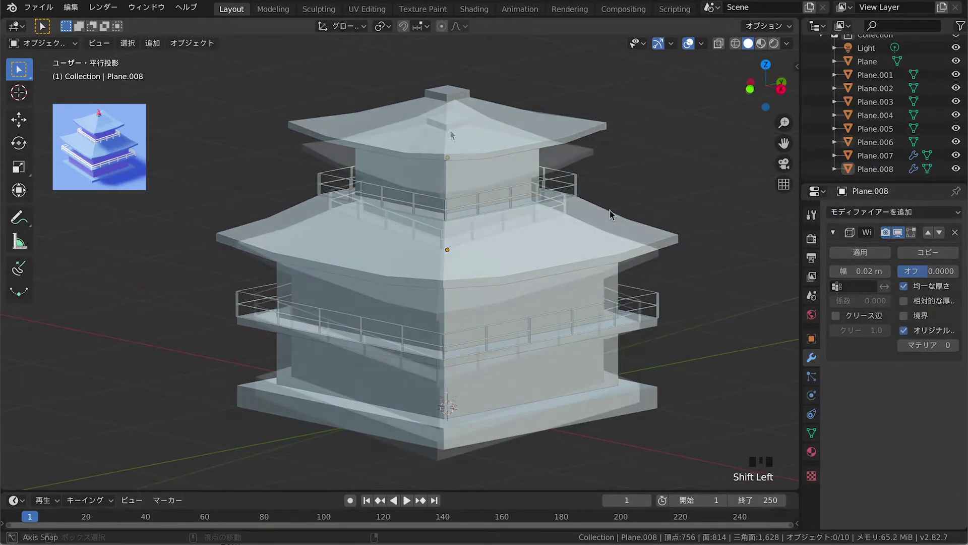
{"action": "left_click", "coordinate": [447, 118]}
{"action": "key", "text": "Tab"}
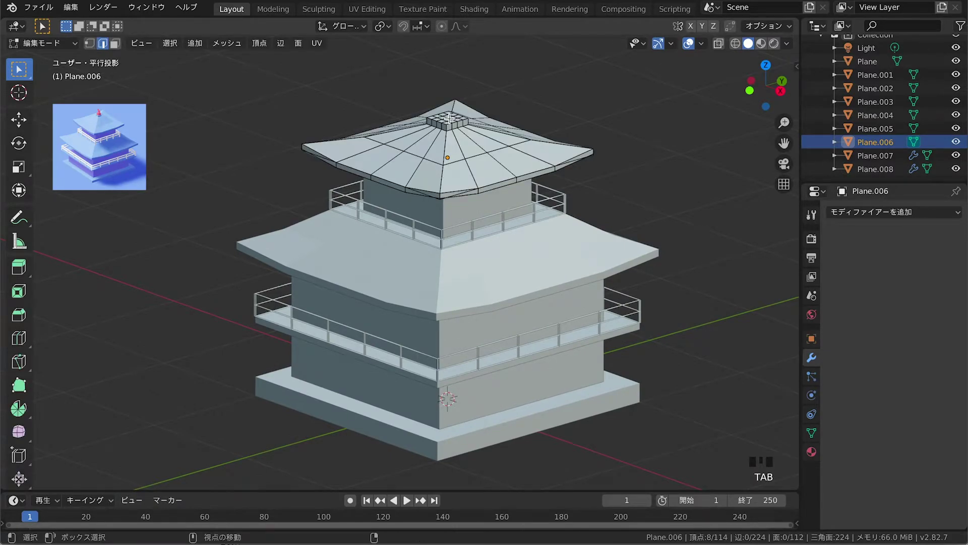
{"action": "scroll", "coordinate": [465, 116], "scroll_direction": "up", "scroll_amount": 6}
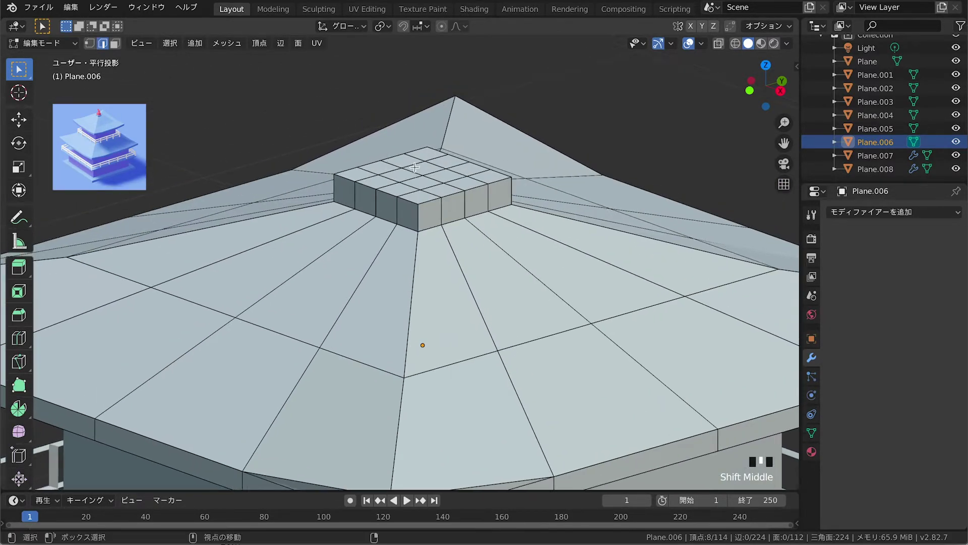
{"action": "left_click", "coordinate": [116, 44]}
{"action": "left_click", "coordinate": [410, 175]}
{"action": "left_click", "coordinate": [426, 168], "text": "shift"}
{"action": "left_click", "coordinate": [444, 175], "text": "shift"}
{"action": "left_click", "coordinate": [422, 182], "text": "shift"}
{"action": "key", "text": "e"}
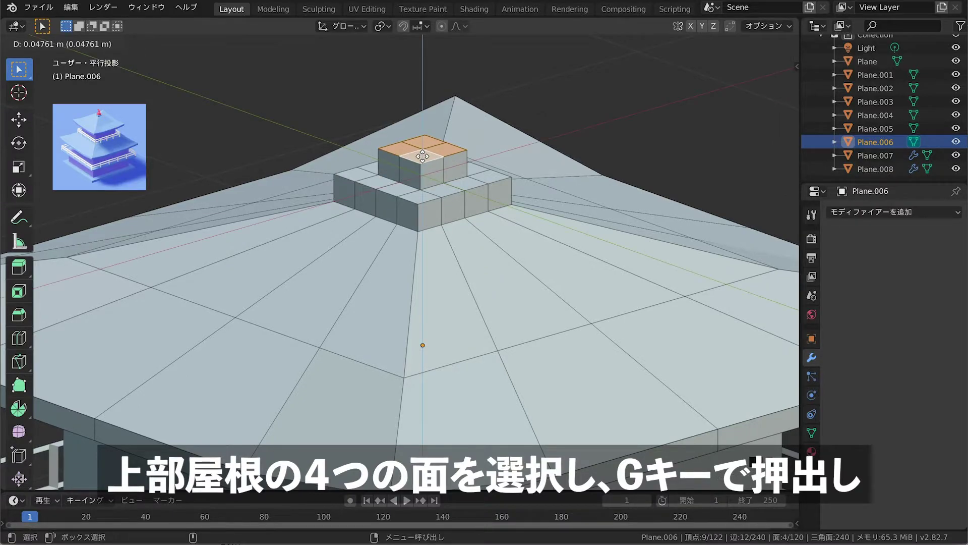
{"action": "left_click", "coordinate": [422, 156]}
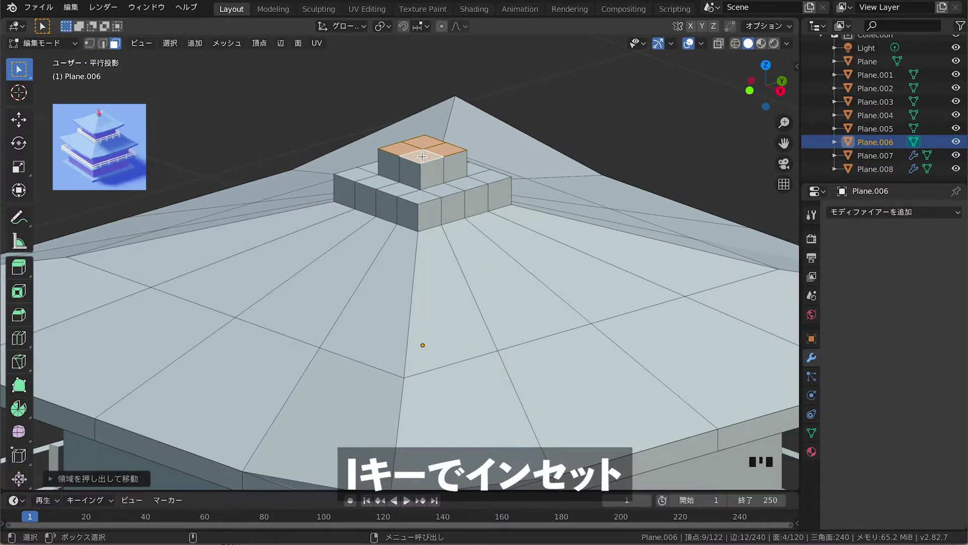
Step: Inset the four raised cap faces by about 0.019 m, extrude them up about 0.046 m, and return to Object Mode
{"action": "middle_click_drag", "start_coordinate": [422, 158], "coordinate": [422, 212], "text": "shift"}
{"action": "key", "text": "i"}
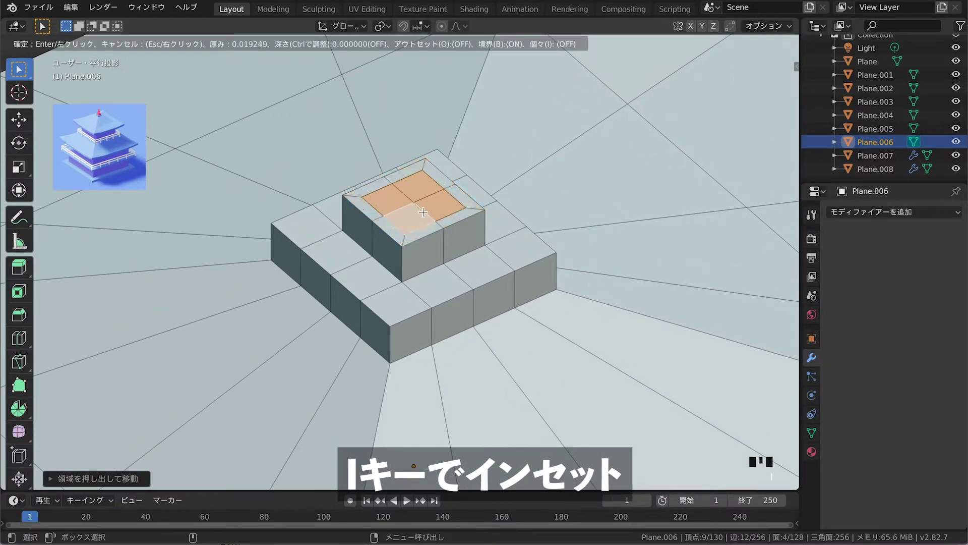
{"action": "left_click", "coordinate": [423, 211]}
{"action": "key", "text": "e"}
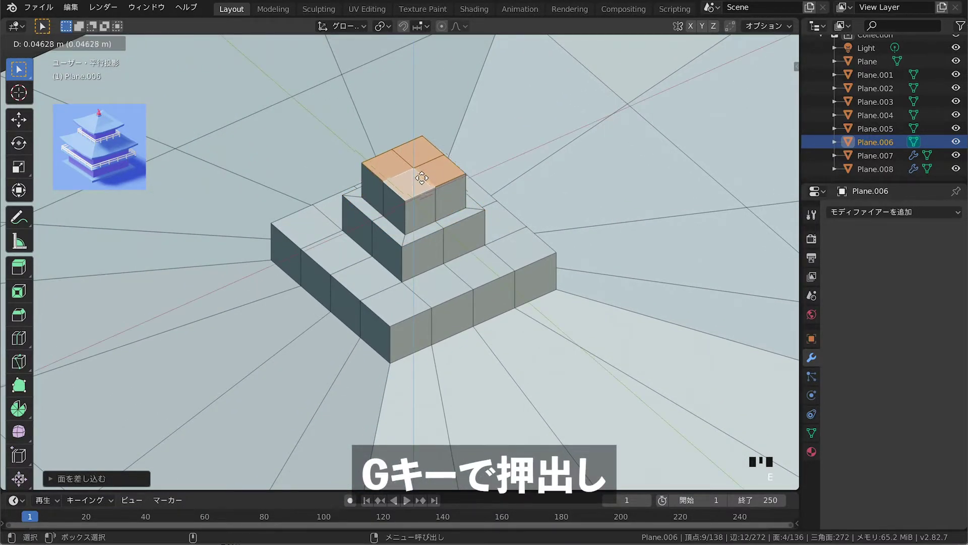
{"action": "left_click", "coordinate": [421, 178]}
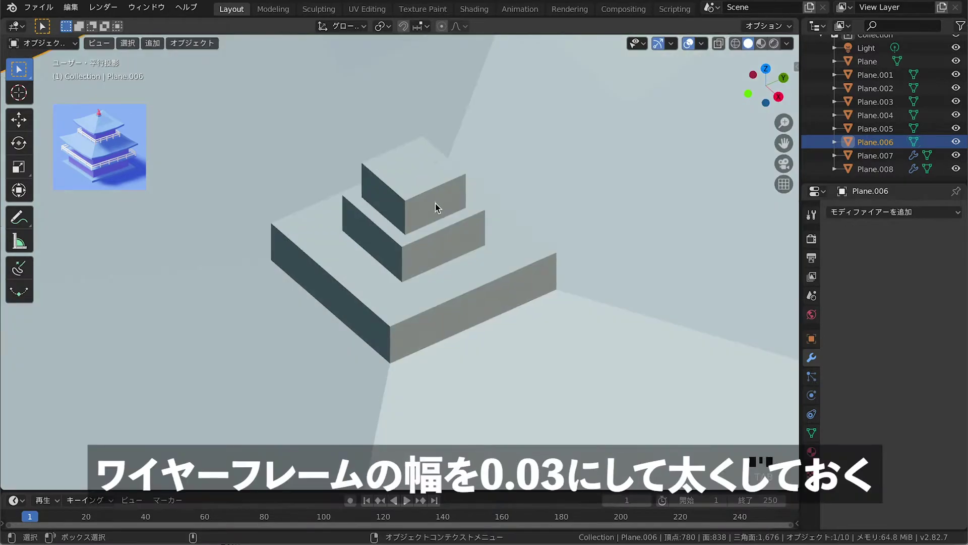
Step: Select both railings with the lower one active and set its Wireframe width to 0.03 m
{"action": "middle_click_drag", "start_coordinate": [435, 204], "coordinate": [441, 328], "text": "ctrl"}
{"action": "left_click_drag", "start_coordinate": [442, 329], "coordinate": [453, 272]}
{"action": "middle_click_drag", "start_coordinate": [446, 272], "coordinate": [425, 234], "text": "ctrl"}
{"action": "left_click", "coordinate": [615, 231]}
{"action": "middle_click_drag", "start_coordinate": [616, 231], "coordinate": [594, 272], "text": "ctrl"}
{"action": "middle_click_drag", "start_coordinate": [593, 273], "coordinate": [568, 249], "text": "shift"}
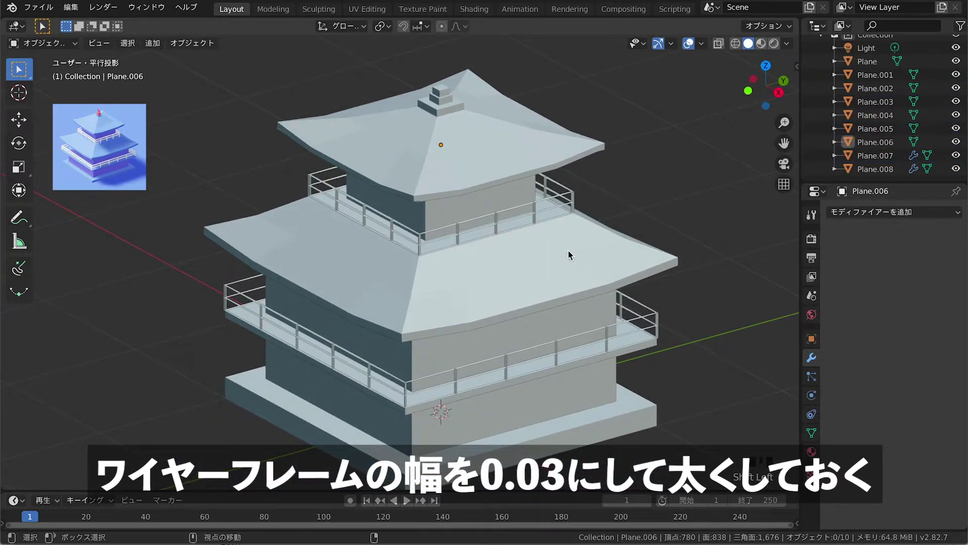
{"action": "left_click", "coordinate": [513, 220]}
{"action": "left_click", "coordinate": [608, 331], "text": "shift"}
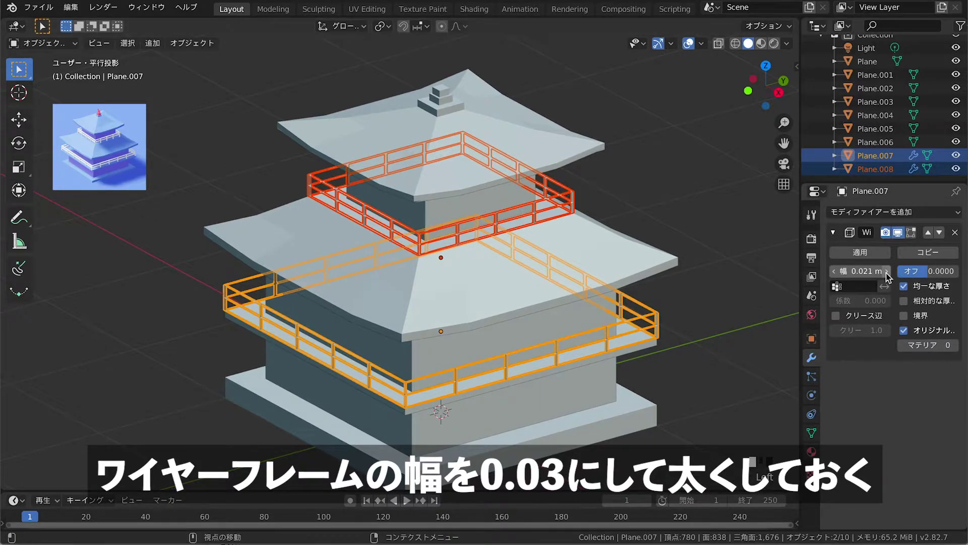
{"action": "left_click", "coordinate": [864, 272]}
{"action": "left_click", "coordinate": [860, 272]}
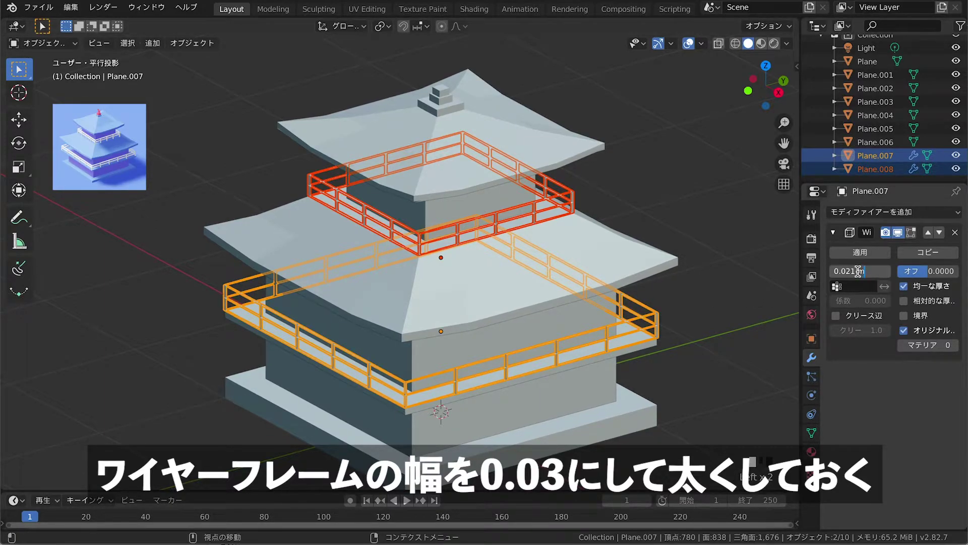
{"action": "type", "text": "0.03"}
{"action": "key", "text": "Return"}
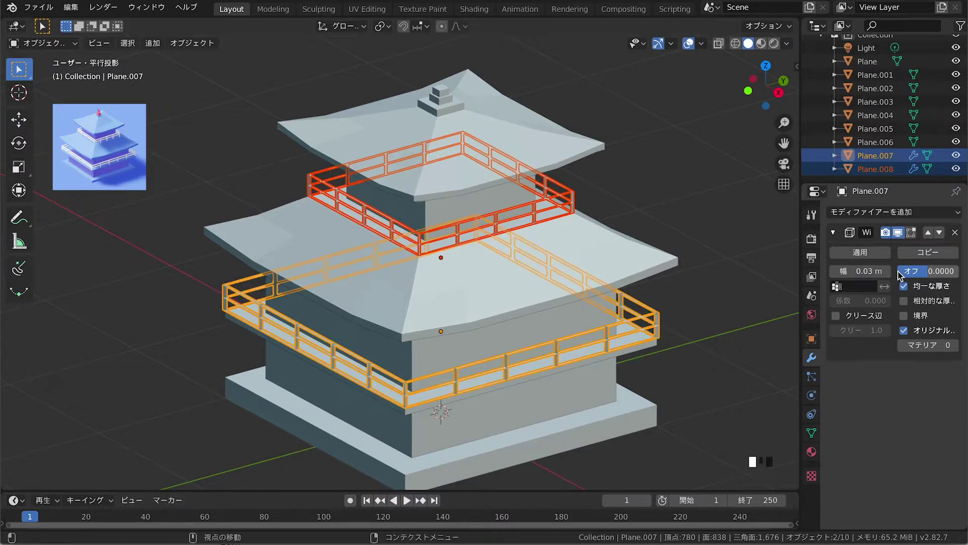
{"action": "left_click", "coordinate": [698, 257]}
Step: Duplicate the upper tower block and move the copy straight up along Z above the upper roof, viewed from the front
{"action": "middle_click_drag", "start_coordinate": [689, 259], "coordinate": [610, 227]}
{"action": "scroll", "coordinate": [609, 244], "scroll_direction": "down", "scroll_amount": 1}
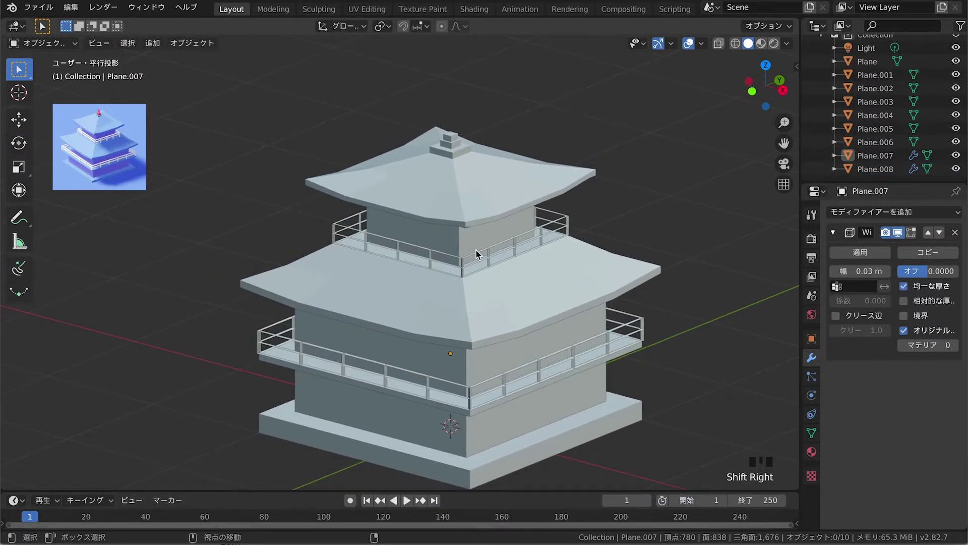
{"action": "left_click", "coordinate": [471, 235]}
{"action": "key", "text": "shift+d"}
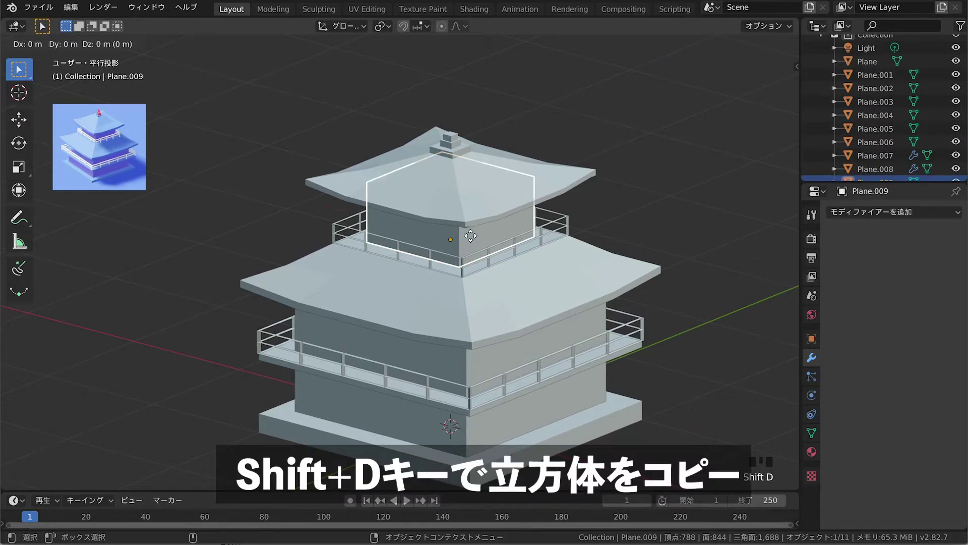
{"action": "key", "text": "z"}
{"action": "left_click", "coordinate": [473, 160]}
{"action": "key", "text": "KP_1"}
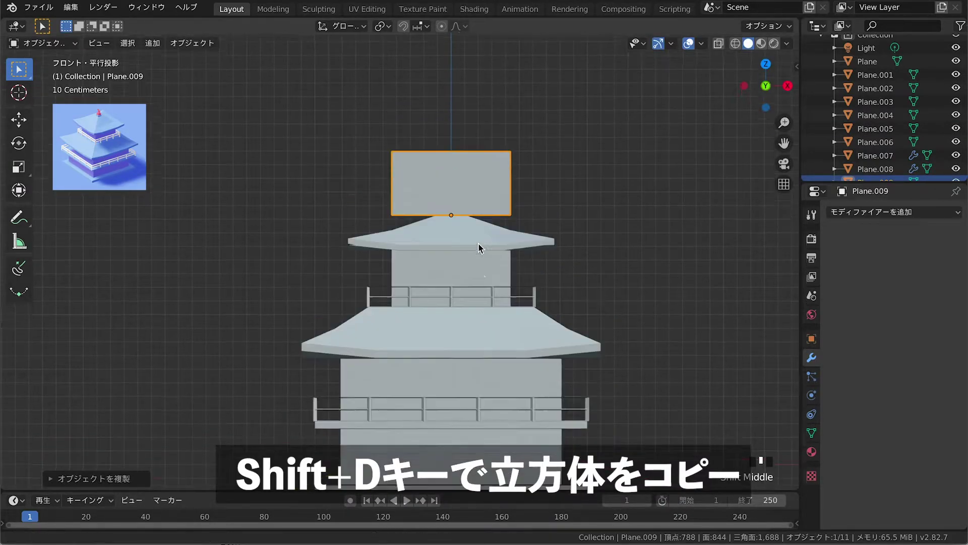
Step: Scale the copied block down to the width of the roof cap's top tier and raise it above the cap
{"action": "scroll", "coordinate": [475, 185], "scroll_direction": "up", "scroll_amount": 3}
{"action": "scroll", "coordinate": [474, 186], "scroll_direction": "up", "scroll_amount": 1}
{"action": "key", "text": "s"}
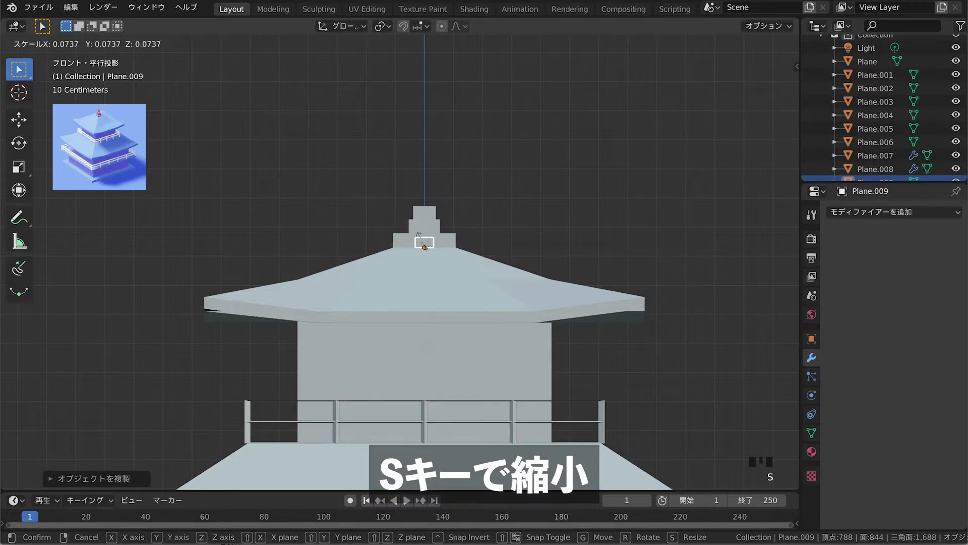
{"action": "left_click", "coordinate": [424, 244]}
{"action": "key", "text": "g"}
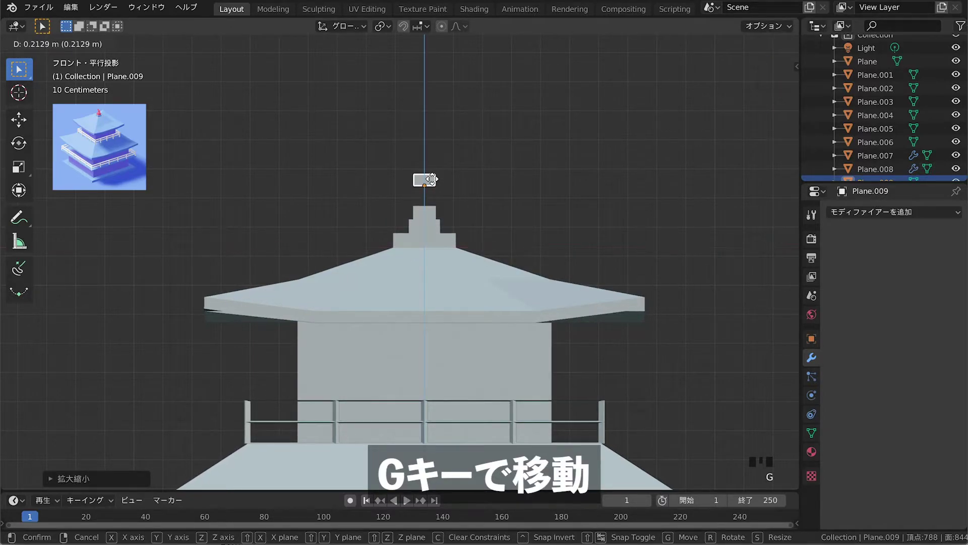
{"action": "left_click", "coordinate": [435, 183]}
Step: Scale the floating block slightly narrower than the cap's top tier and lower it closer to the cap
{"action": "middle_click_drag", "start_coordinate": [435, 183], "coordinate": [366, 244]}
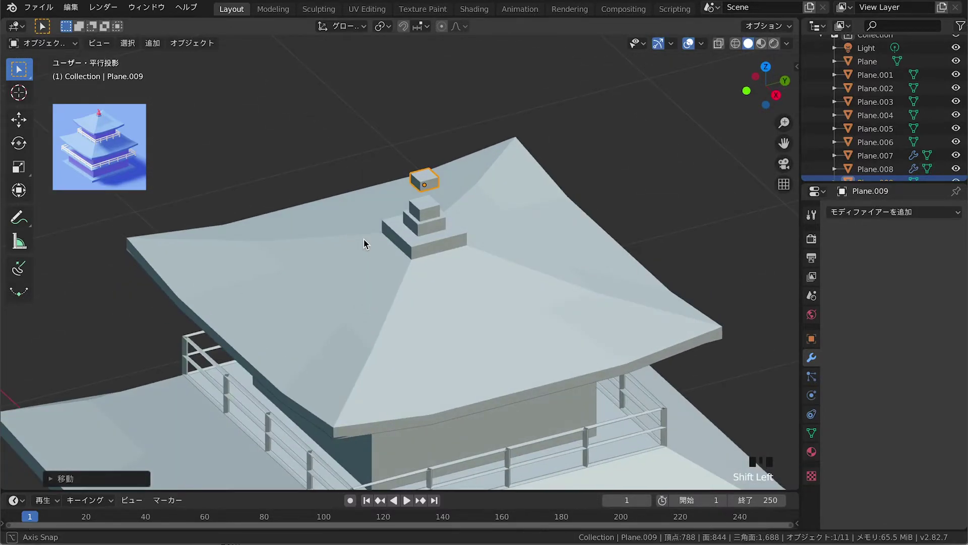
{"action": "key", "text": "KP_7"}
{"action": "scroll", "coordinate": [461, 204], "scroll_direction": "up", "scroll_amount": 3}
{"action": "key", "text": "s"}
{"action": "left_click", "coordinate": [443, 164]}
{"action": "middle_click_drag", "start_coordinate": [442, 155], "coordinate": [452, 183]}
{"action": "key", "text": "g"}
{"action": "left_click", "coordinate": [456, 198]}
Step: Duplicate the floating block, shrink the copy into a small block, and move it just below the original, off centre
{"action": "scroll", "coordinate": [450, 151], "scroll_direction": "up", "scroll_amount": 5}
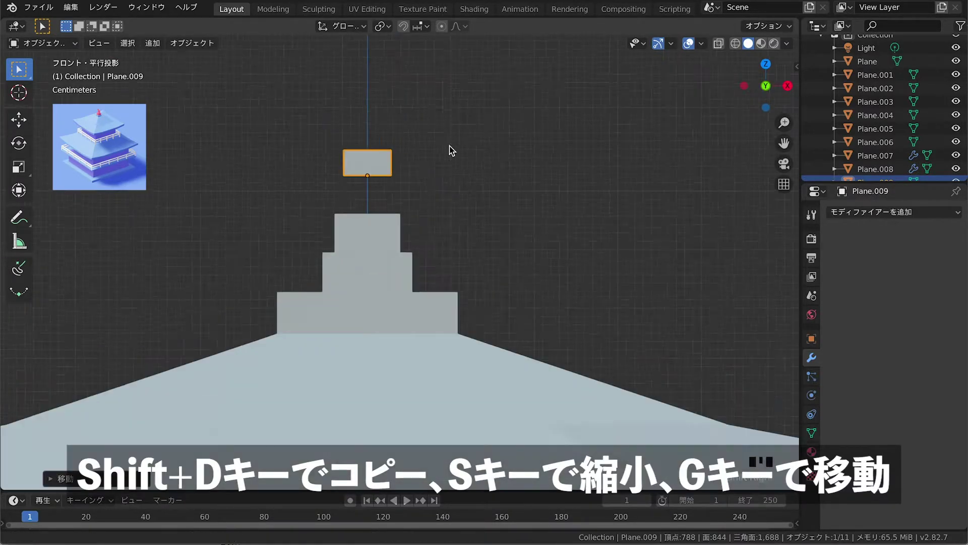
{"action": "key", "text": "shift+d"}
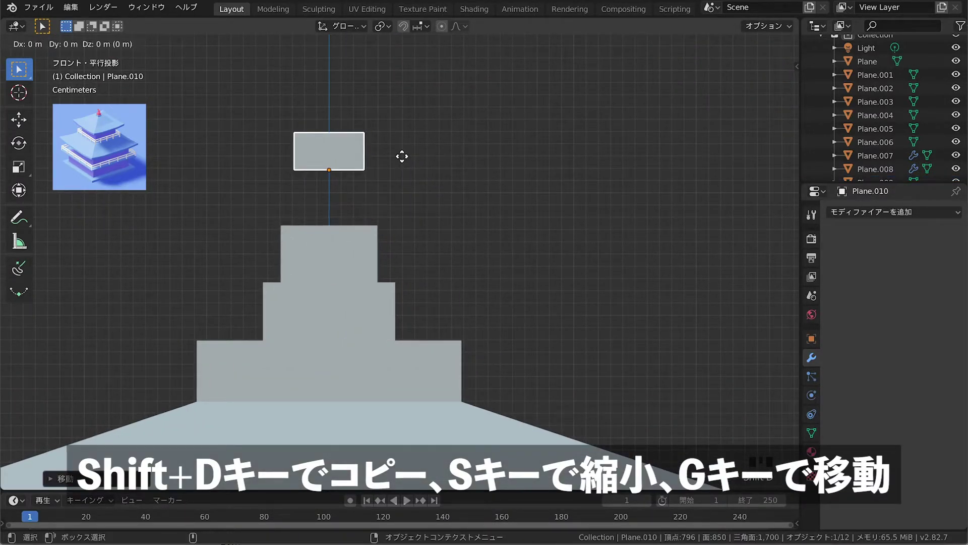
{"action": "key", "text": "s"}
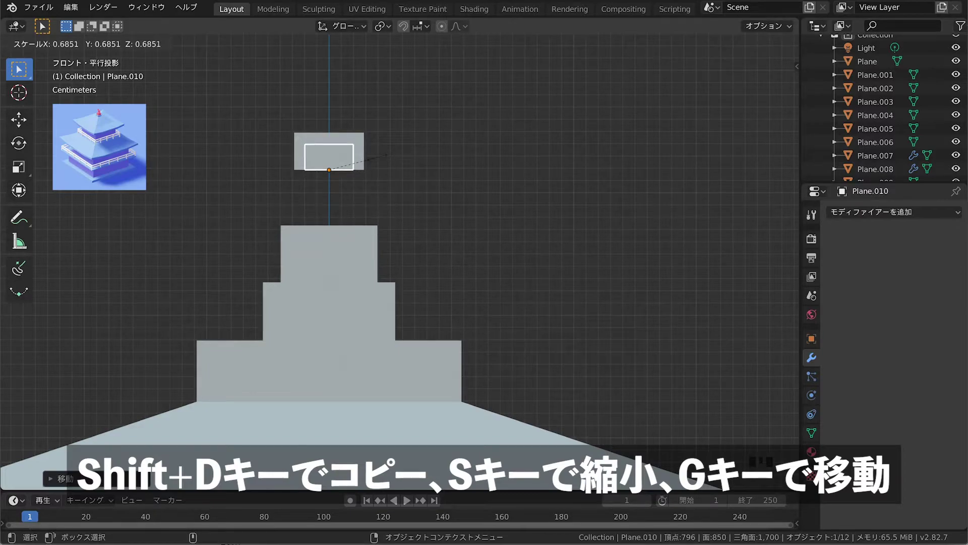
{"action": "left_click", "coordinate": [378, 168]}
{"action": "key", "text": "g"}
{"action": "middle_click_drag", "start_coordinate": [404, 252], "coordinate": [382, 209]}
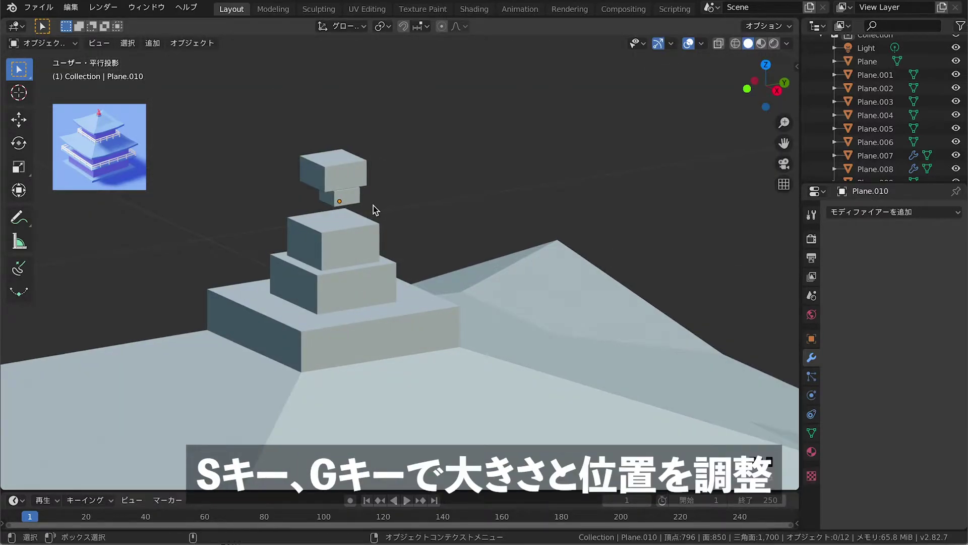
{"action": "key", "text": "s"}
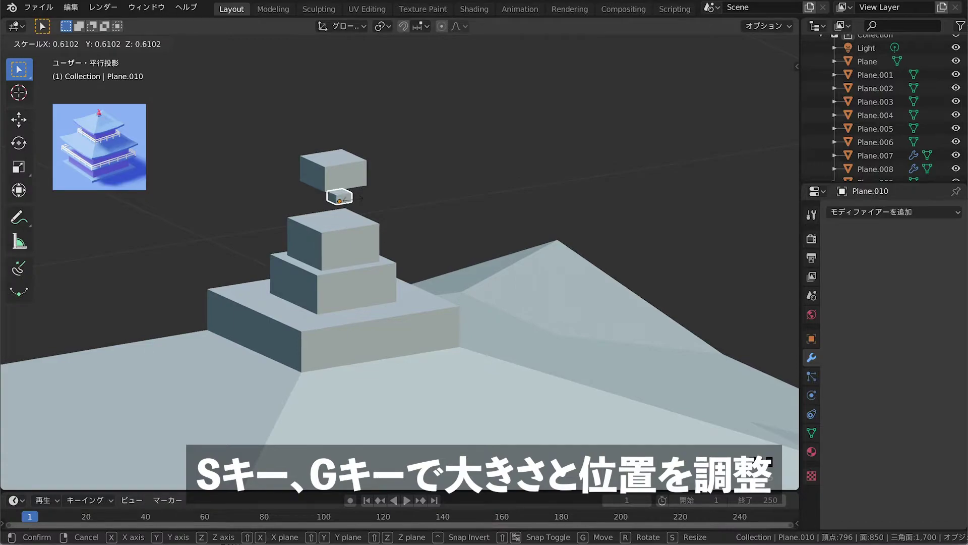
{"action": "left_click", "coordinate": [355, 202]}
Step: Stretch the small copy along Z into a thin post and move it down toward the roof cap
{"action": "key", "text": "s"}
{"action": "key", "text": "z"}
{"action": "left_click", "coordinate": [355, 276]}
{"action": "key", "text": "g"}
{"action": "left_click", "coordinate": [355, 305]}
Step: In front view, rescale the post and position it to span between the cap's top tier and the floating block
{"action": "middle_click_drag", "start_coordinate": [356, 305], "coordinate": [453, 275]}
{"action": "key", "text": "KP_1"}
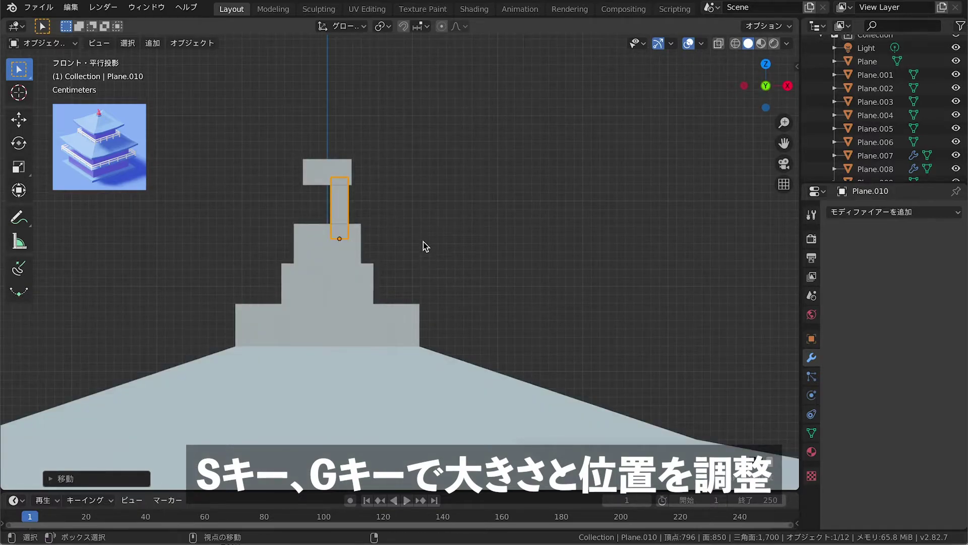
{"action": "key", "text": "s"}
{"action": "left_click", "coordinate": [376, 228]}
{"action": "key", "text": "g"}
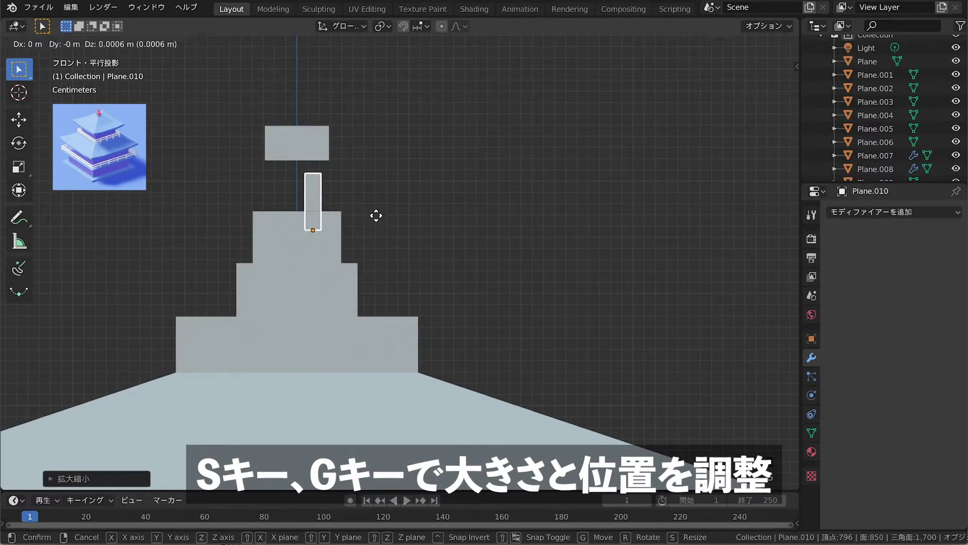
{"action": "left_click", "coordinate": [374, 216]}
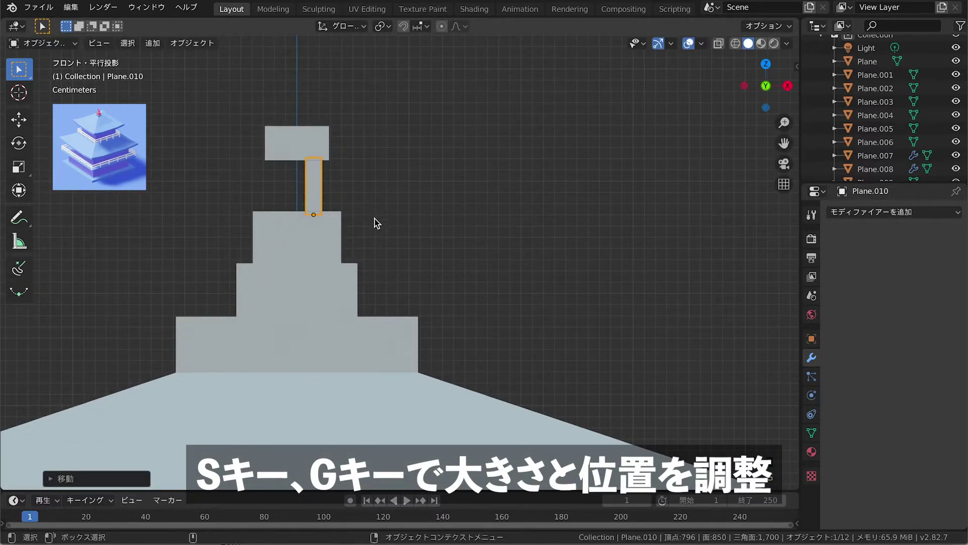
Step: Set the thin post's origin to the 3D cursor
{"action": "left_click", "coordinate": [178, 44]}
{"action": "mouse_move", "coordinate": [182, 75]}
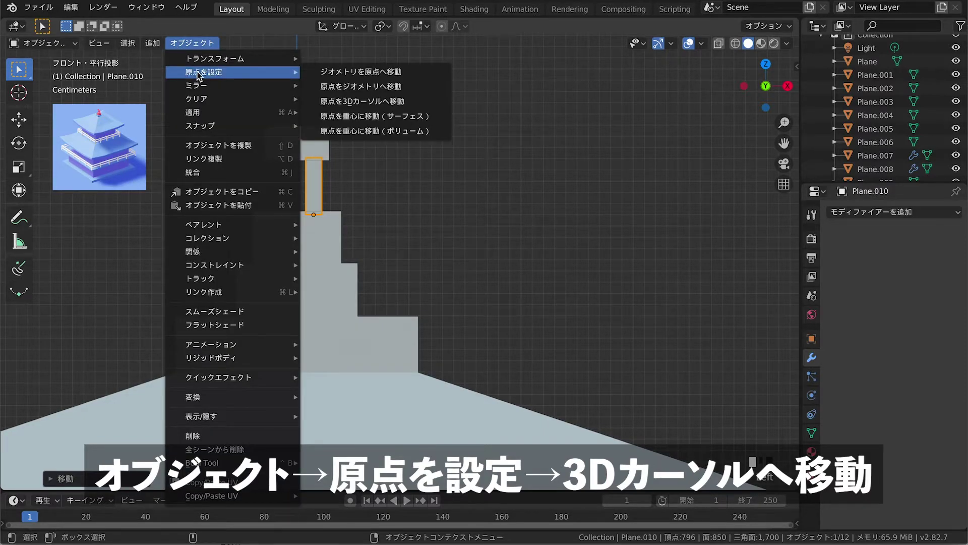
{"action": "left_click", "coordinate": [365, 100]}
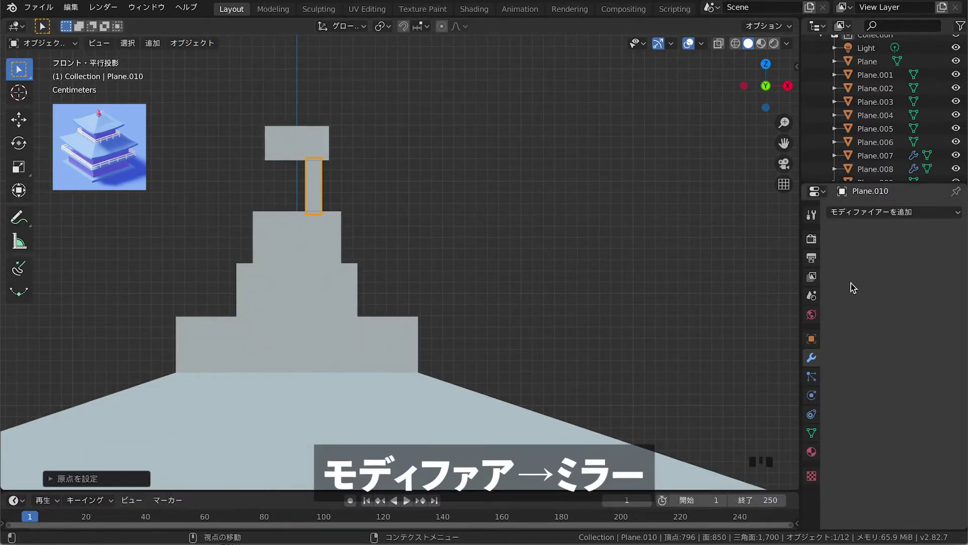
Step: Add a Mirror modifier to the thin post so it is mirrored across the X axis
{"action": "left_click", "coordinate": [869, 213]}
{"action": "left_click", "coordinate": [624, 347]}
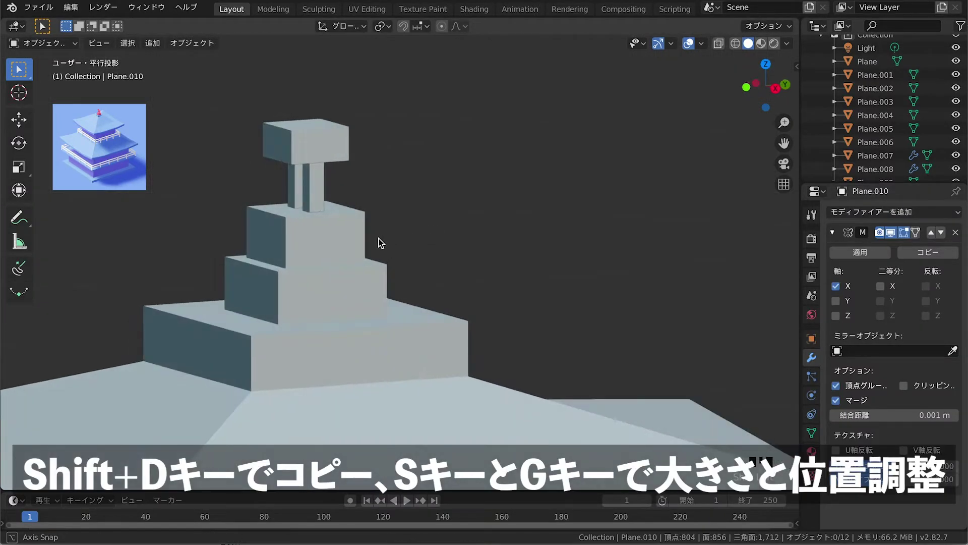
{"action": "middle_click_drag", "start_coordinate": [378, 242], "coordinate": [391, 263]}
Step: Duplicate the floating block on the posts and raise the copy slightly above the original
{"action": "left_click", "coordinate": [321, 212]}
{"action": "key", "text": "KP_1"}
{"action": "middle_click_drag", "start_coordinate": [333, 219], "coordinate": [267, 245]}
{"action": "left_click", "coordinate": [321, 170]}
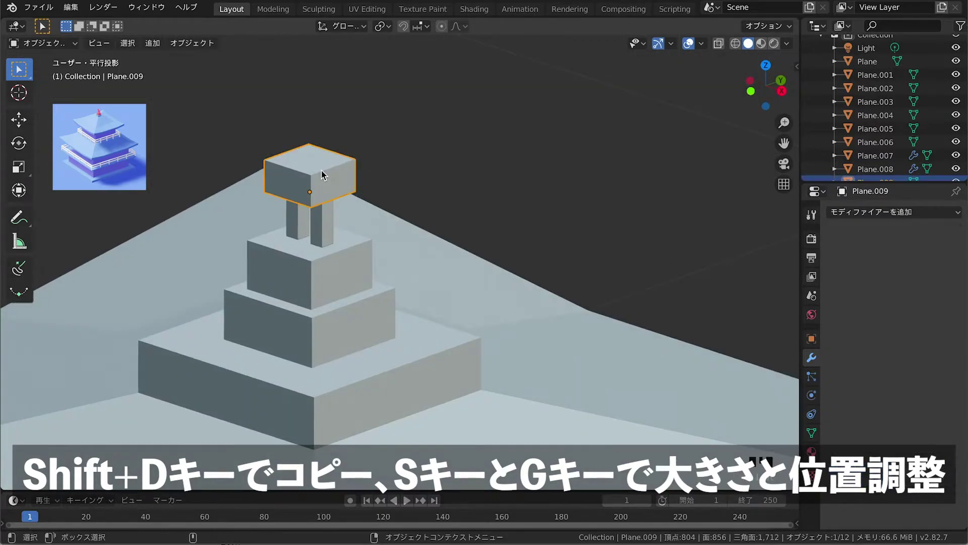
{"action": "key", "text": "shift+d"}
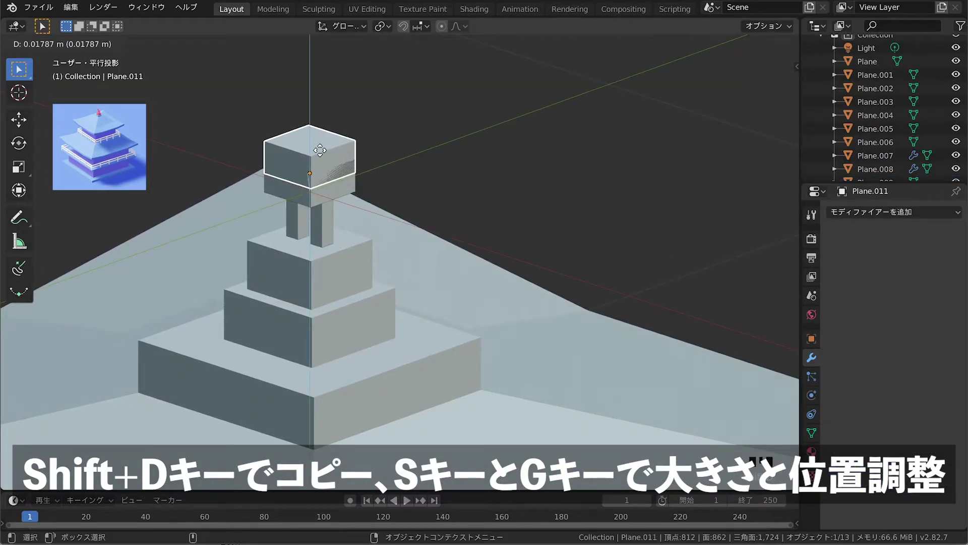
{"action": "left_click", "coordinate": [321, 150]}
Step: In front view, shrink the raised copy to a small block centred on top of the floating block
{"action": "key", "text": "KP_1"}
{"action": "scroll", "coordinate": [355, 177], "scroll_direction": "up", "scroll_amount": 2}
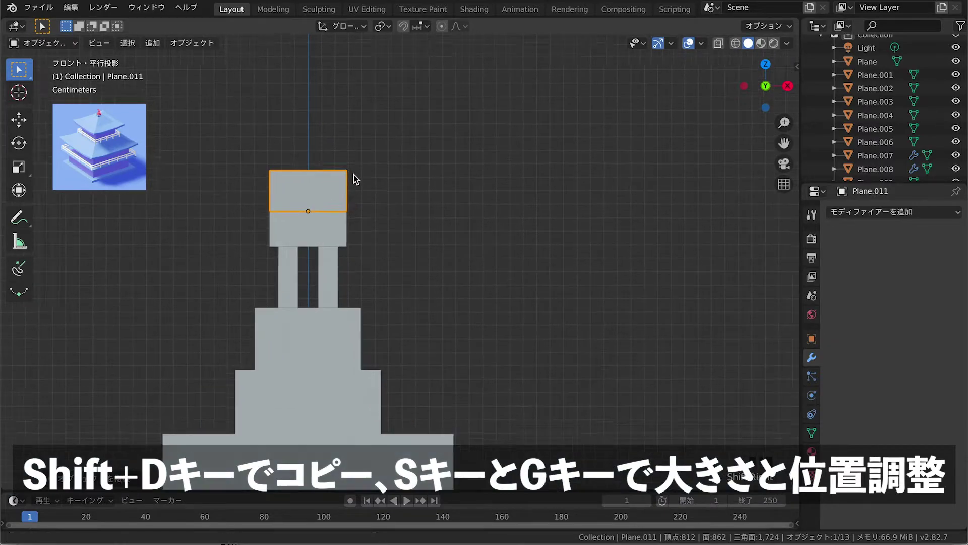
{"action": "key", "text": "s"}
{"action": "left_click", "coordinate": [340, 182]}
{"action": "key", "text": "s"}
{"action": "scroll", "coordinate": [334, 197], "scroll_direction": "down", "scroll_amount": 5}
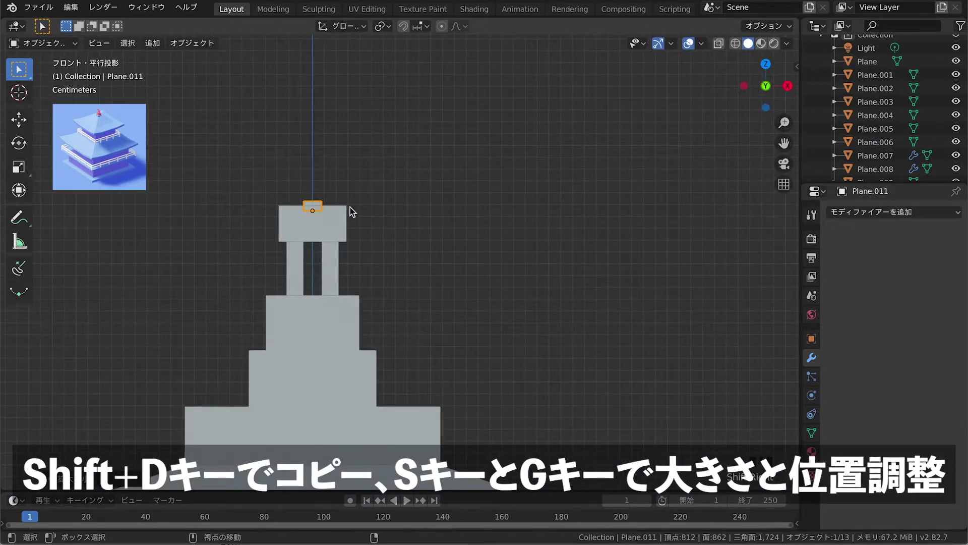
Step: Stretch the small top block along Z into a short upright post
{"action": "key", "text": "s"}
{"action": "key", "text": "z"}
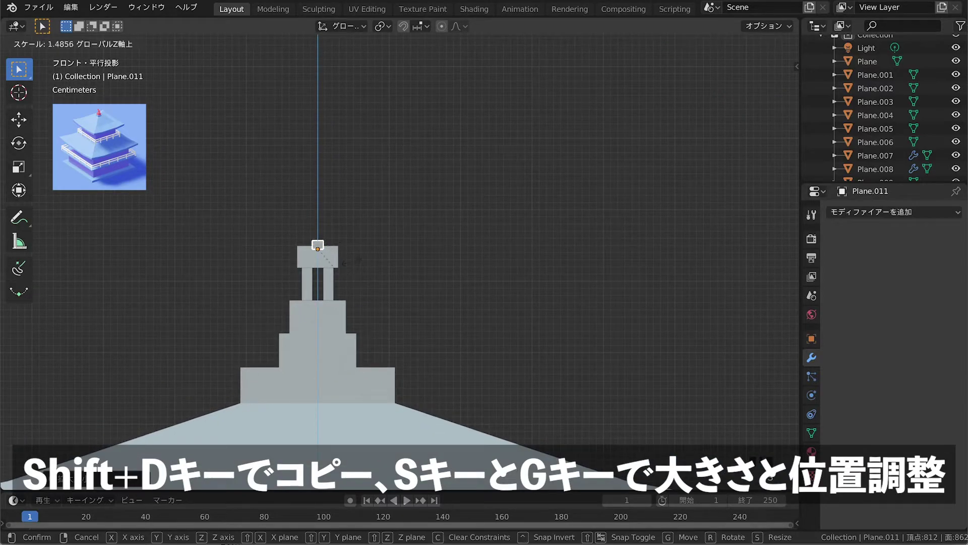
{"action": "left_click", "coordinate": [492, 436]}
Step: Add a horizontal loop cut above the middle of the top post and select the front face above the cut
{"action": "middle_click_drag", "start_coordinate": [387, 281], "coordinate": [337, 300]}
{"action": "middle_click_drag", "start_coordinate": [338, 229], "coordinate": [340, 185], "text": "ctrl"}
{"action": "key", "text": "Tab"}
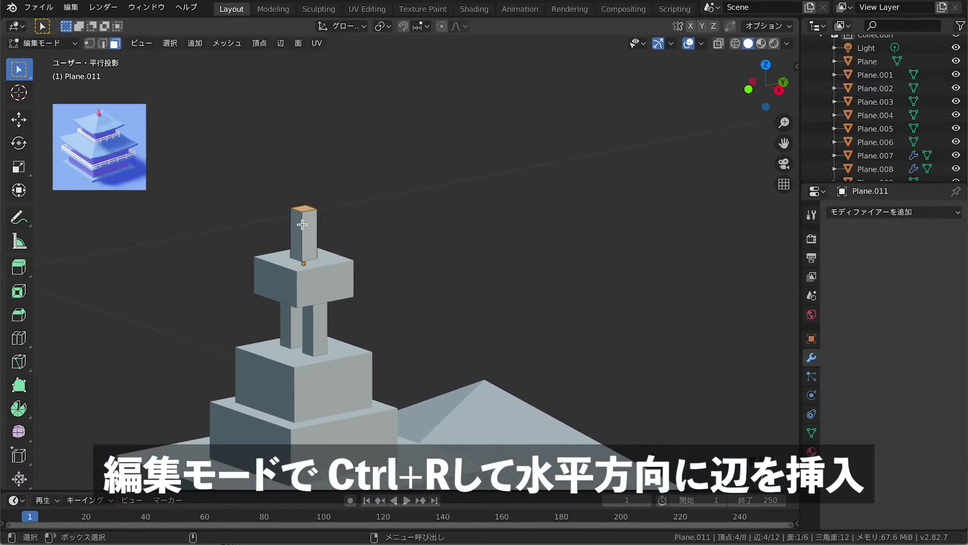
{"action": "key", "text": "ctrl+r"}
{"action": "left_click", "coordinate": [305, 224]}
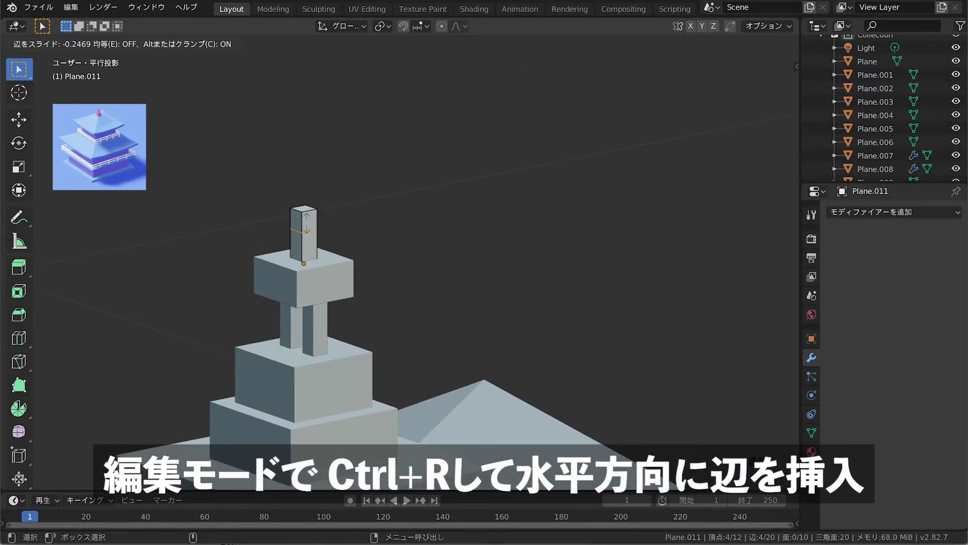
{"action": "left_click", "coordinate": [306, 220]}
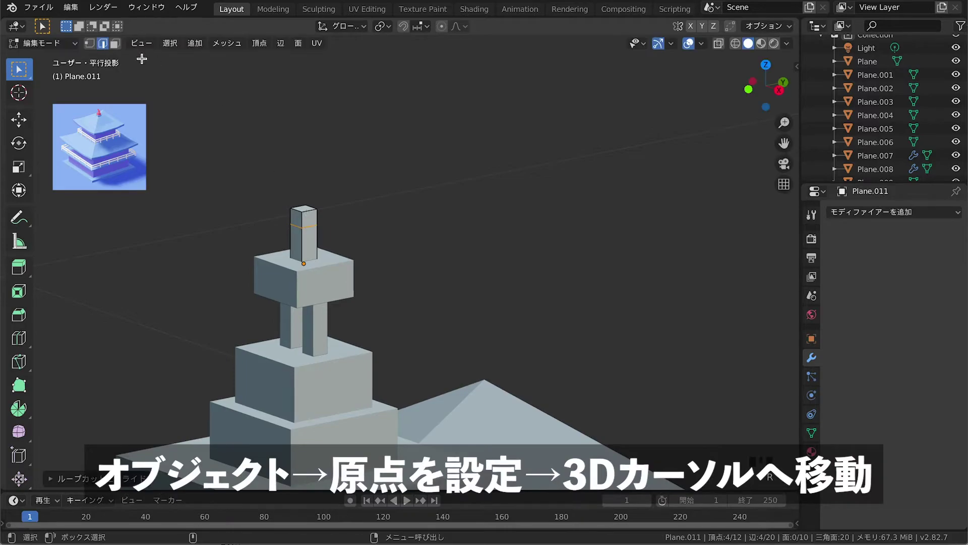
{"action": "left_click", "coordinate": [298, 219]}
{"action": "key", "text": "g"}
{"action": "key", "text": "y"}
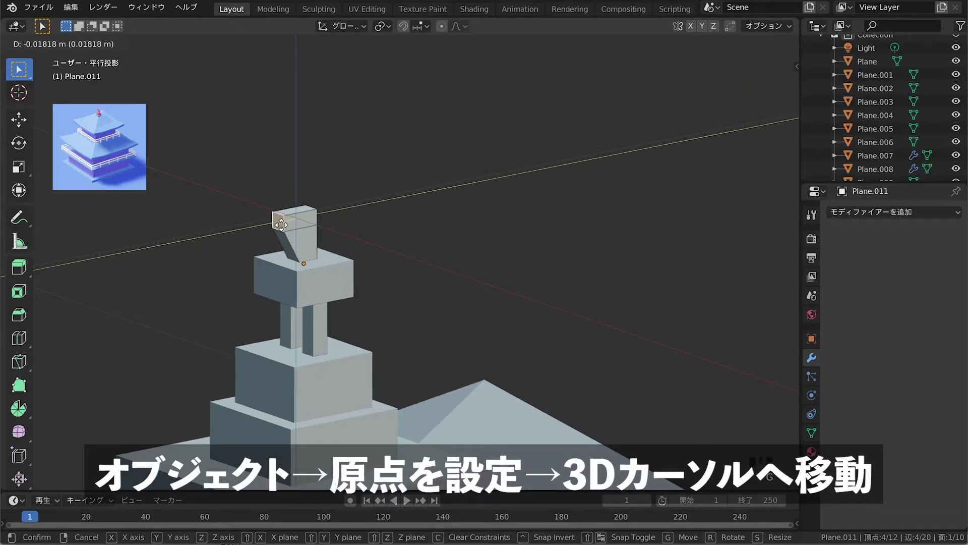
{"action": "left_click", "coordinate": [281, 225]}
{"action": "key", "text": "ctrl+z"}
Step: Extrude the upper front face of the neck post forward about 0.018 m to form a head
{"action": "key", "text": "e"}
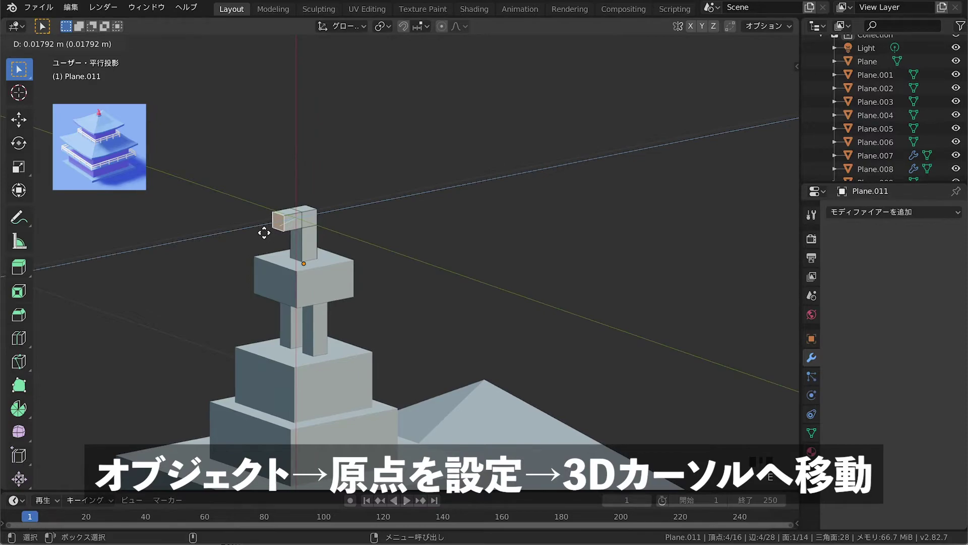
{"action": "left_click", "coordinate": [265, 227]}
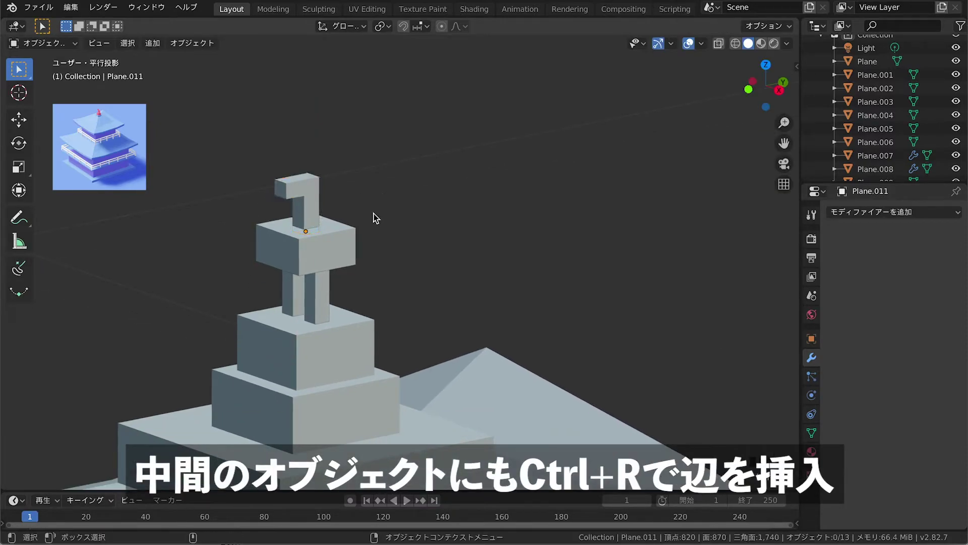
Step: Add two vertical loop cuts around the middle body block, parallel to its front face and nearer the front
{"action": "left_click", "coordinate": [352, 234]}
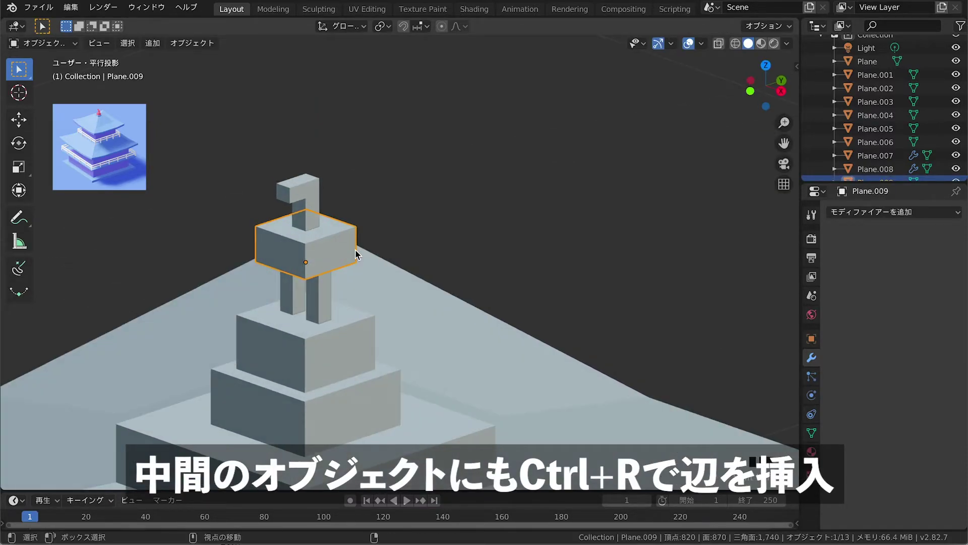
{"action": "key", "text": "Tab"}
{"action": "key", "text": "ctrl+r"}
{"action": "left_click", "coordinate": [333, 262]}
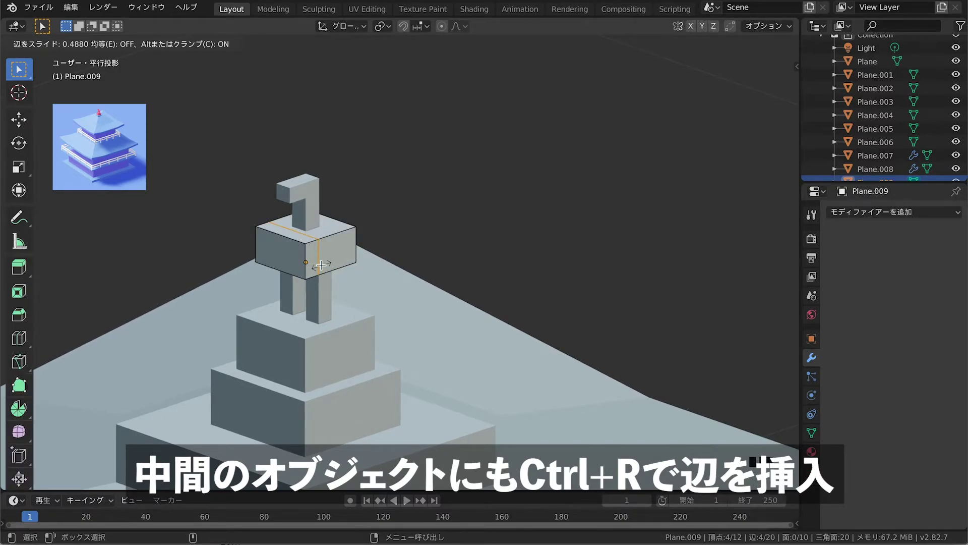
{"action": "left_click", "coordinate": [321, 263]}
{"action": "key", "text": "ctrl+r"}
{"action": "left_click", "coordinate": [342, 263]}
{"action": "left_click", "coordinate": [334, 266]}
Step: Extrude the narrow faces between the loop cuts on both sides of the body block outward along their normals
{"action": "key", "text": "3"}
{"action": "left_click", "coordinate": [325, 256]}
{"action": "middle_click_drag", "start_coordinate": [325, 257], "coordinate": [261, 269]}
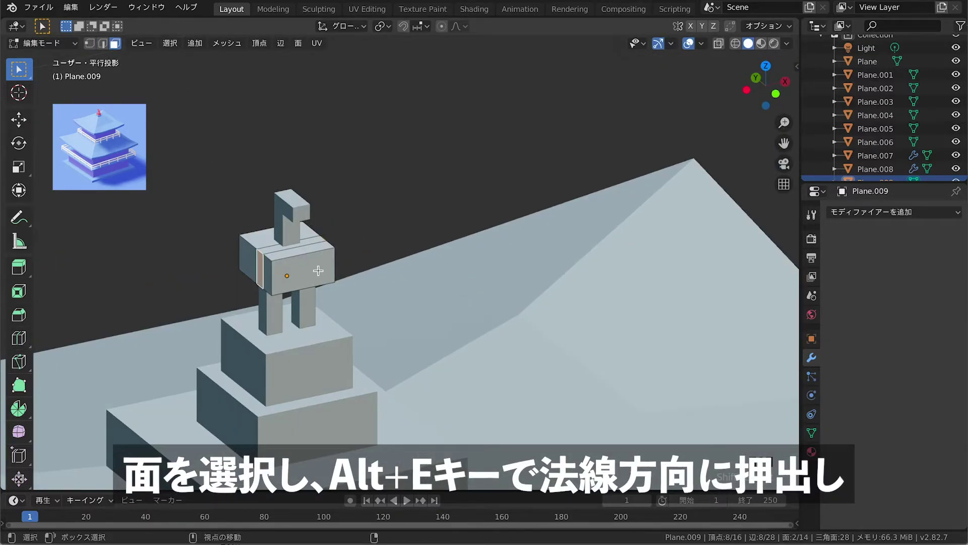
{"action": "key", "text": "KP_7"}
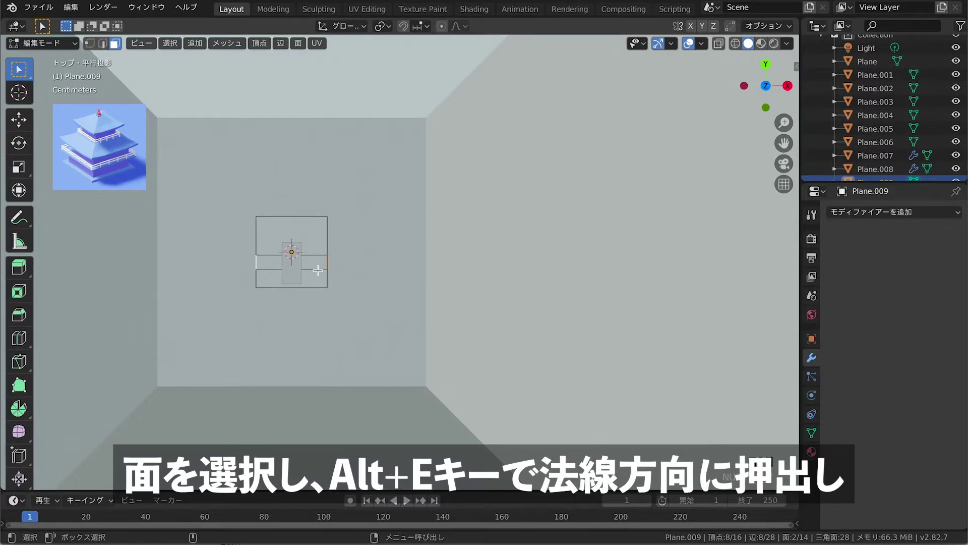
{"action": "key", "text": "alt+e"}
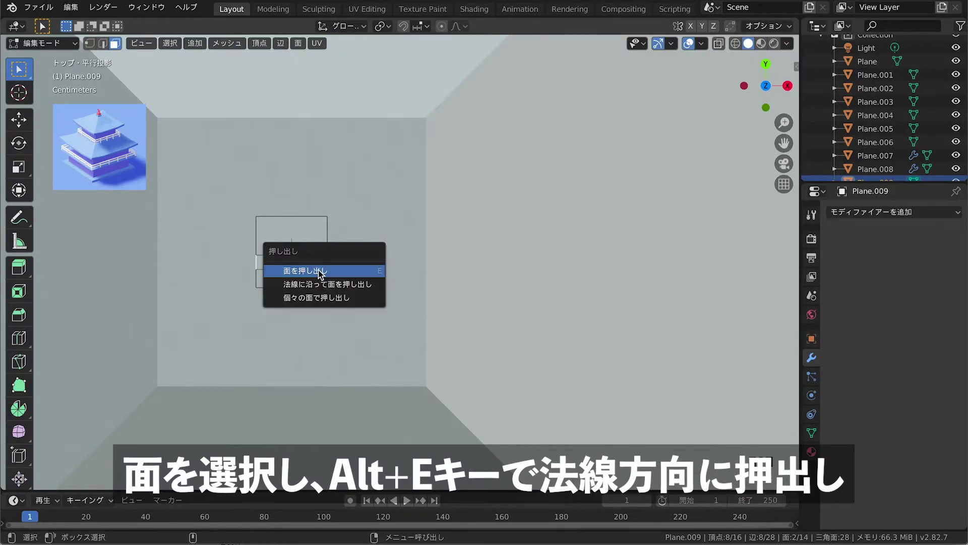
{"action": "left_click", "coordinate": [317, 284]}
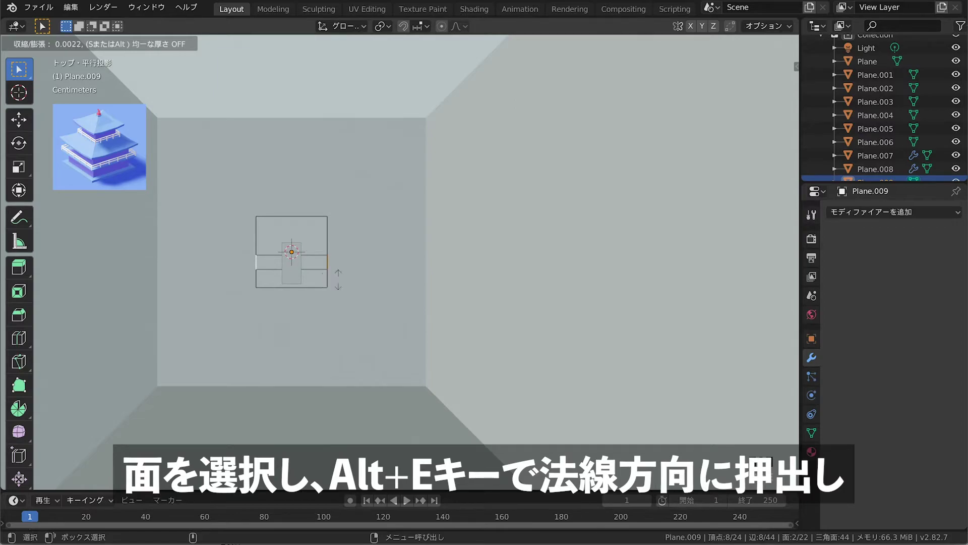
{"action": "left_click", "coordinate": [390, 281]}
{"action": "middle_click_drag", "start_coordinate": [357, 275], "coordinate": [327, 269]}
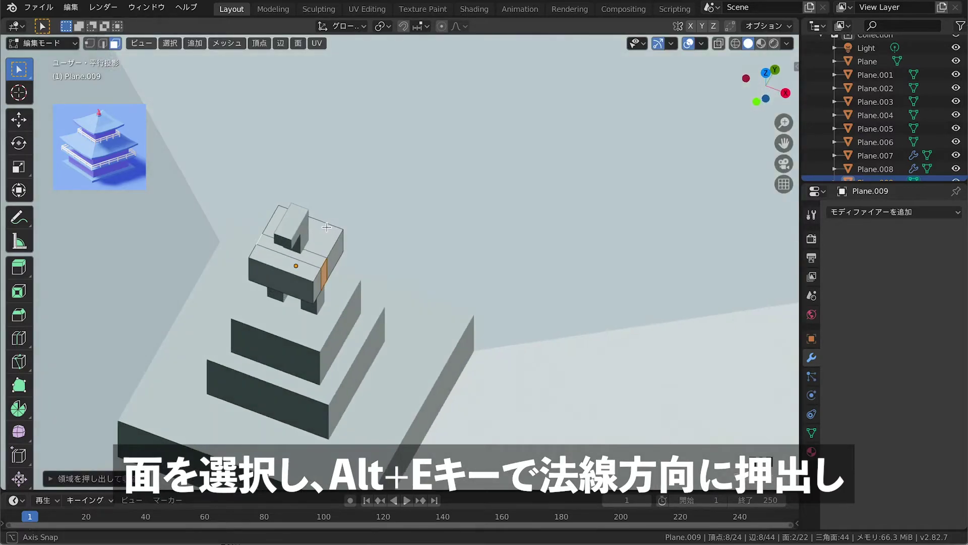
{"action": "key", "text": "alt+e"}
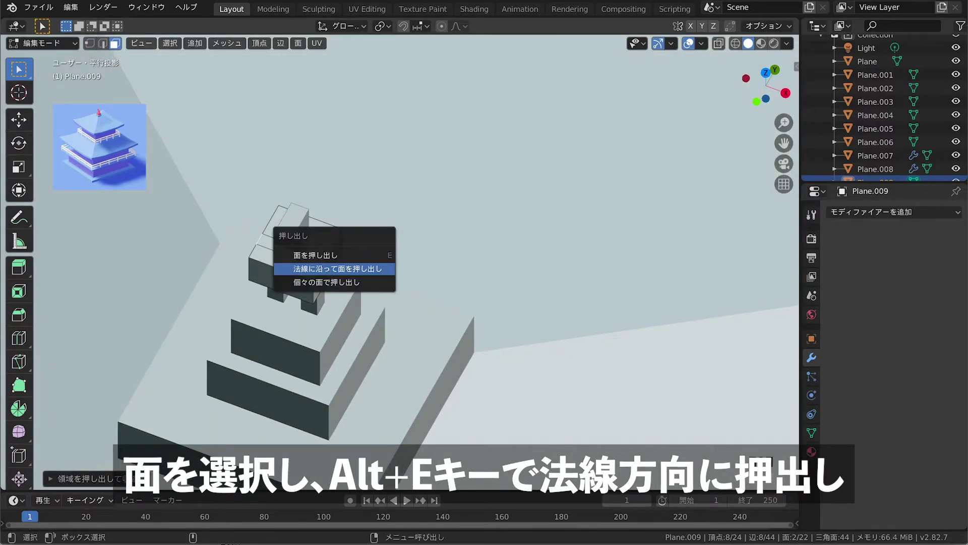
{"action": "left_click", "coordinate": [328, 266]}
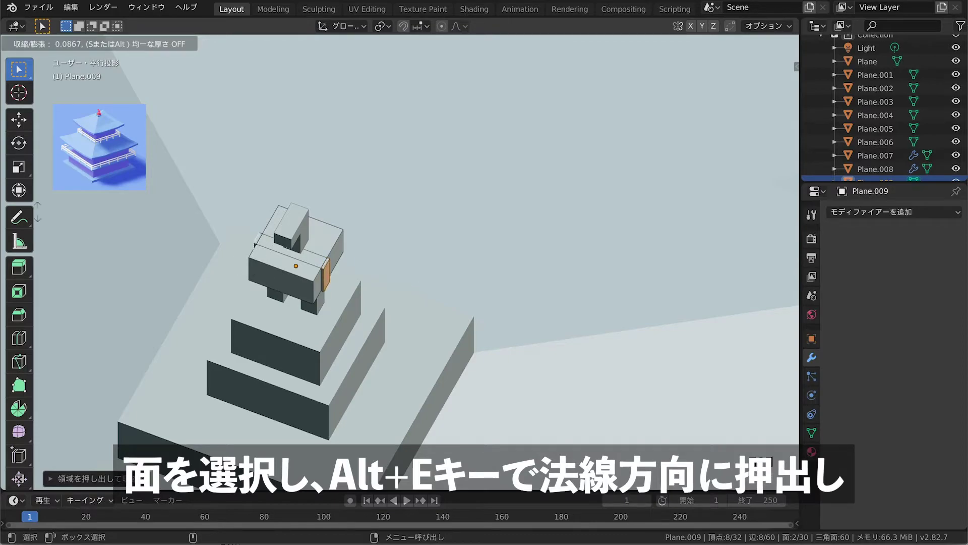
{"action": "left_click", "coordinate": [97, 219]}
Step: Scale the extruded side faces by about 1.54 in top view to spread the wings, and move them about 0.02 m backward
{"action": "key", "text": "KP_7"}
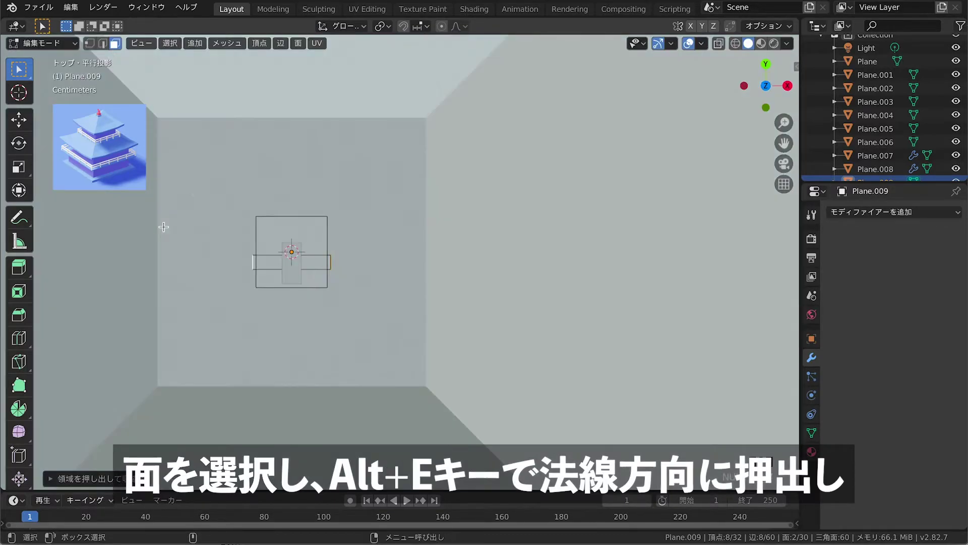
{"action": "key", "text": "s"}
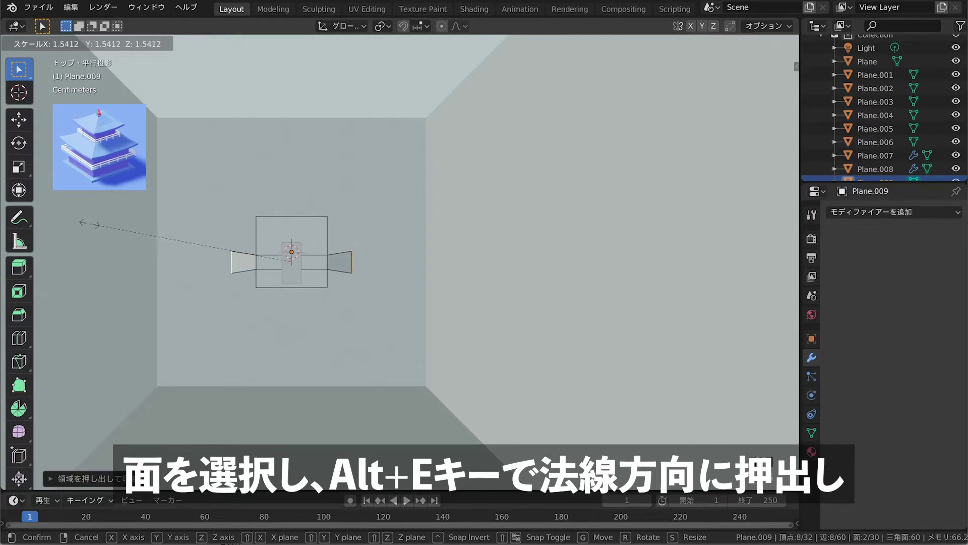
{"action": "left_click", "coordinate": [89, 224]}
{"action": "middle_click_drag", "start_coordinate": [90, 224], "coordinate": [313, 276]}
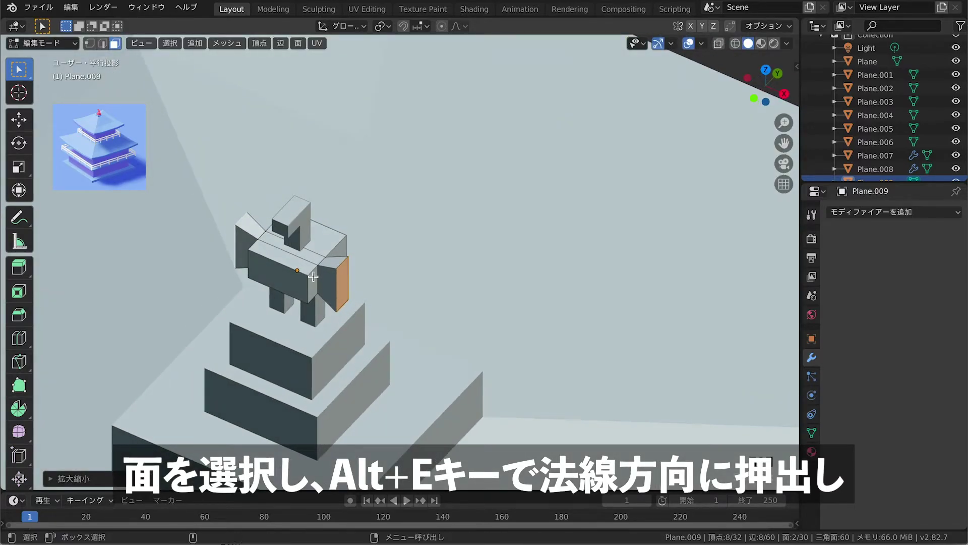
{"action": "key", "text": "g"}
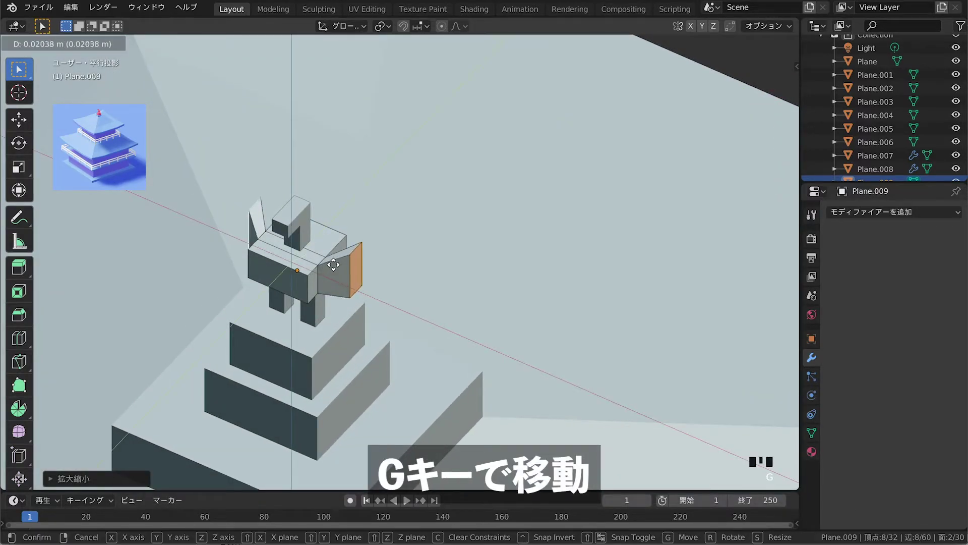
{"action": "left_click", "coordinate": [334, 264]}
Step: Shrink the front face of the body block and return to Object Mode
{"action": "scroll", "coordinate": [415, 313], "scroll_direction": "down", "scroll_amount": 3}
{"action": "middle_click_drag", "start_coordinate": [392, 327], "coordinate": [324, 228], "text": "shift"}
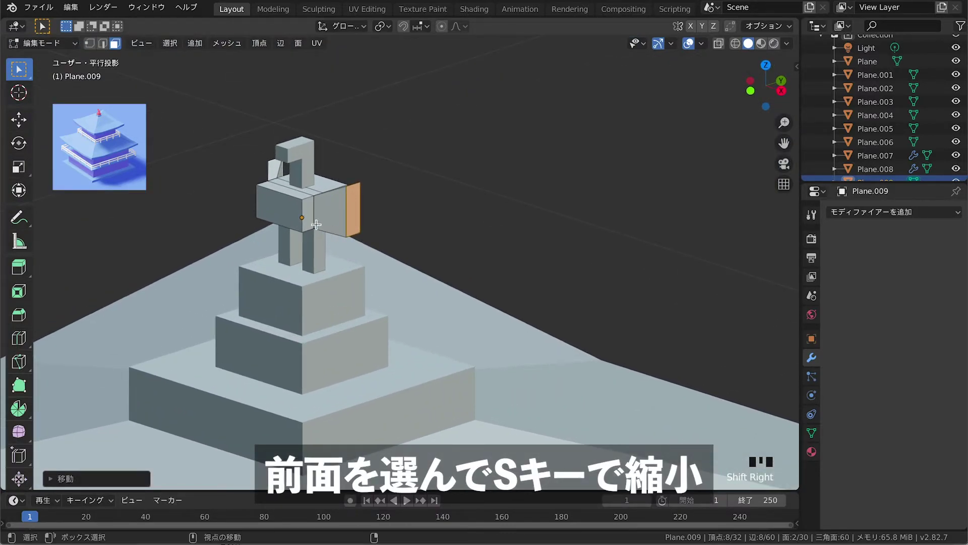
{"action": "left_click", "coordinate": [89, 43]}
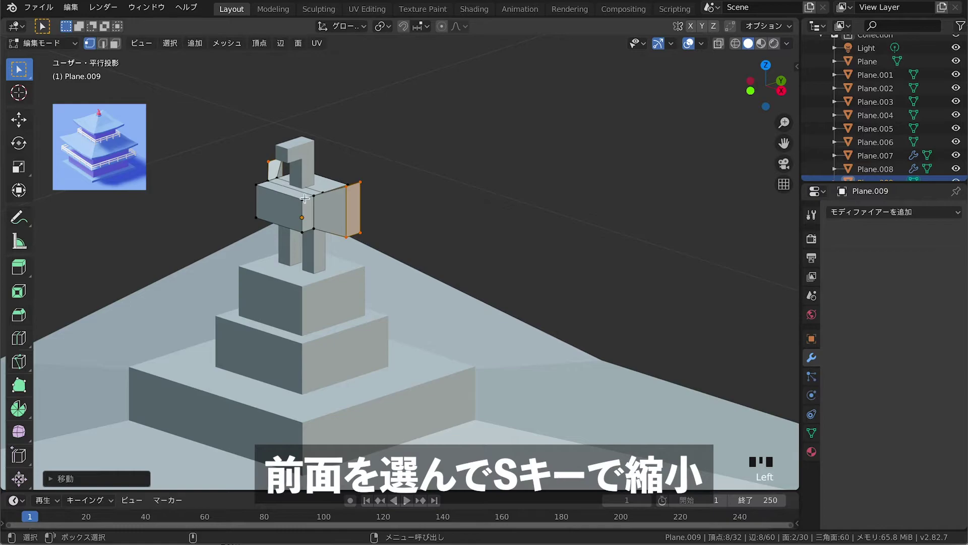
{"action": "left_click", "coordinate": [264, 207]}
{"action": "key", "text": "s"}
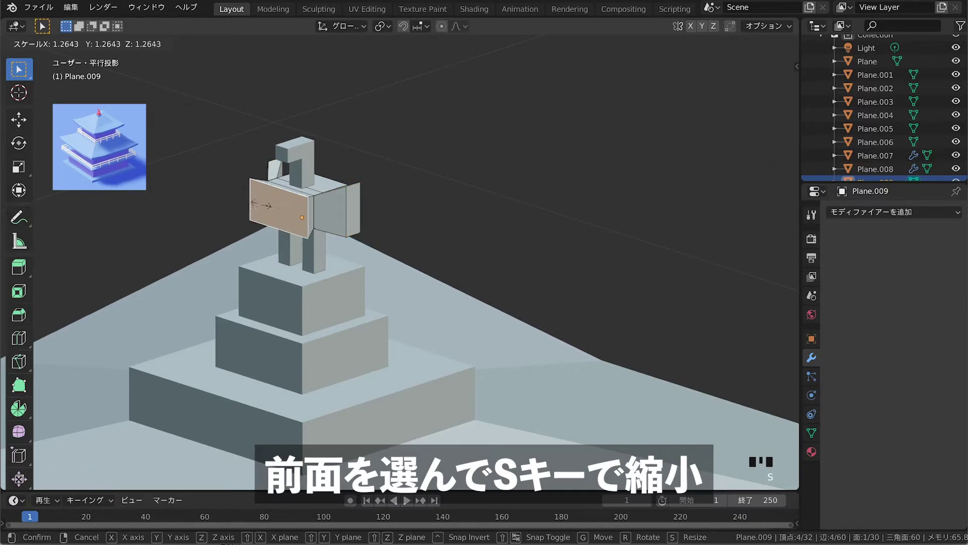
{"action": "left_click", "coordinate": [272, 205]}
{"action": "middle_click_drag", "start_coordinate": [313, 206], "coordinate": [307, 270]}
{"action": "left_click", "coordinate": [396, 156]}
{"action": "key", "text": "Tab"}
Step: Examine the finished rooftop ornament and the overall shape of the whole pagoda
{"action": "middle_click_drag", "start_coordinate": [428, 158], "coordinate": [386, 172]}
{"action": "left_click", "coordinate": [311, 118]}
{"action": "middle_click_drag", "start_coordinate": [312, 118], "coordinate": [210, 109]}
{"action": "left_click_drag", "start_coordinate": [210, 109], "coordinate": [331, 93], "text": "shift"}
{"action": "right_click_drag", "start_coordinate": [331, 93], "coordinate": [331, 259], "text": "shift"}
{"action": "middle_click_drag", "start_coordinate": [331, 259], "coordinate": [337, 211], "text": "shift"}
{"action": "right_click_drag", "start_coordinate": [338, 211], "coordinate": [350, 250], "text": "shift"}
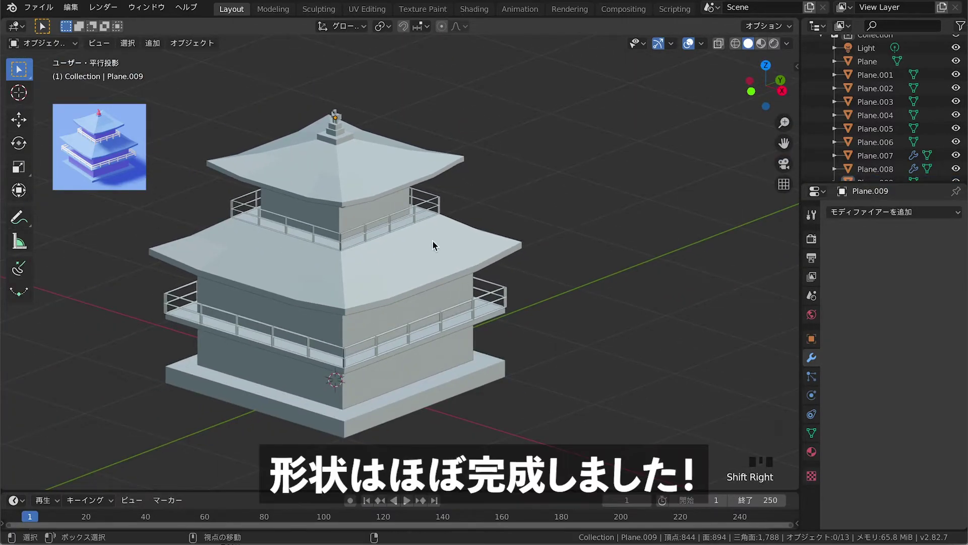
{"action": "left_click", "coordinate": [544, 197]}
{"action": "middle_click_drag", "start_coordinate": [512, 202], "coordinate": [564, 214], "text": "shift"}
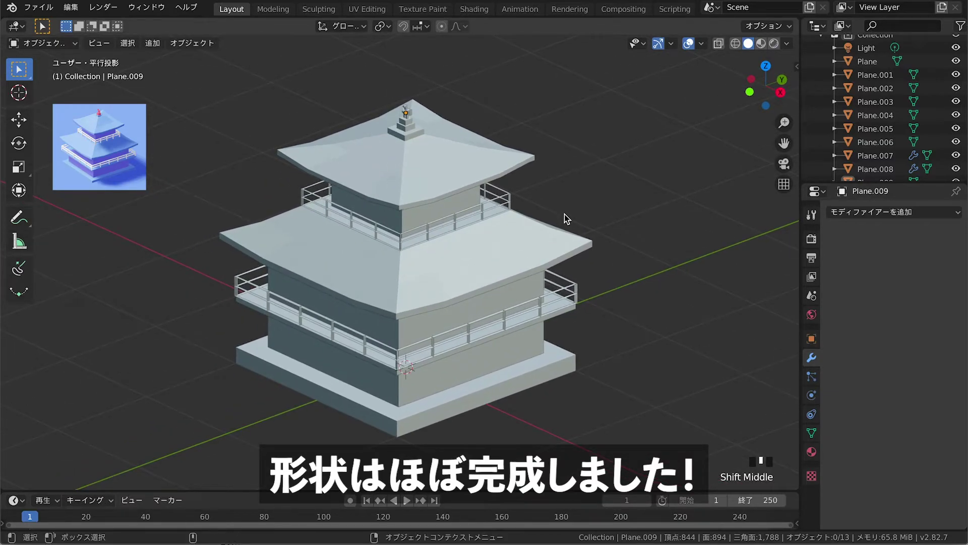
Step: Split the 3D view into two side by side, one with Rendered shading and the other with Solid shading
{"action": "left_click", "coordinate": [775, 44]}
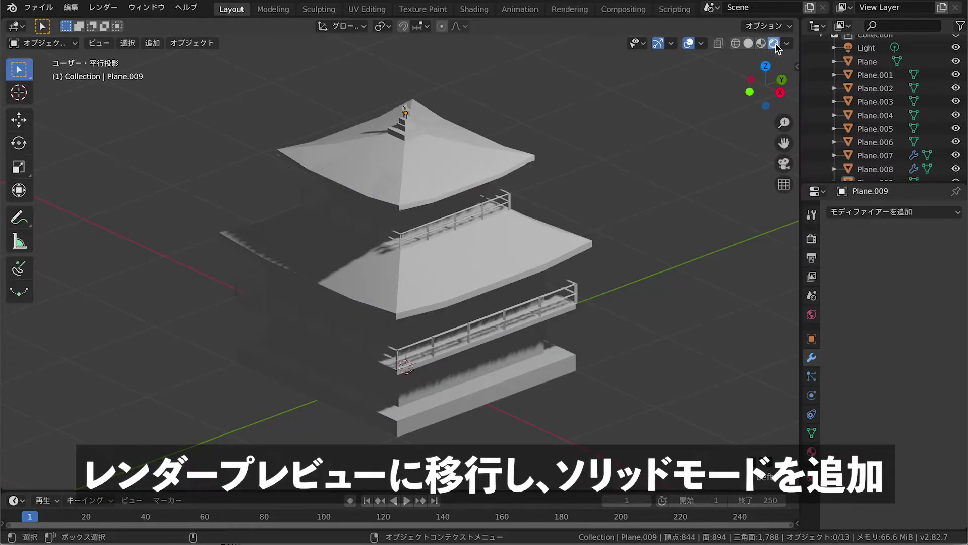
{"action": "left_click_drag", "start_coordinate": [799, 491], "coordinate": [437, 489]}
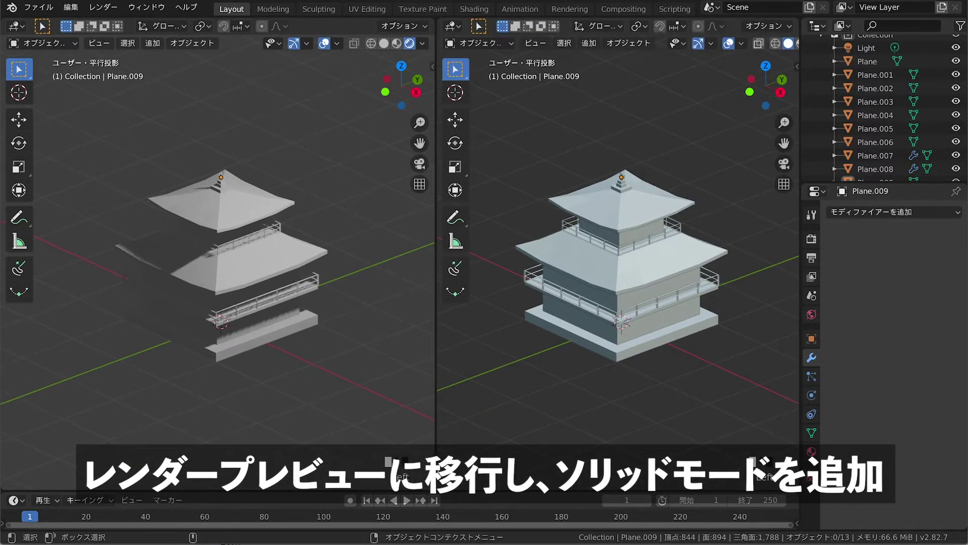
Step: Select the scene's light, change its type to Sun and set its strength to 3
{"action": "middle_click_drag", "start_coordinate": [237, 263], "coordinate": [295, 292]}
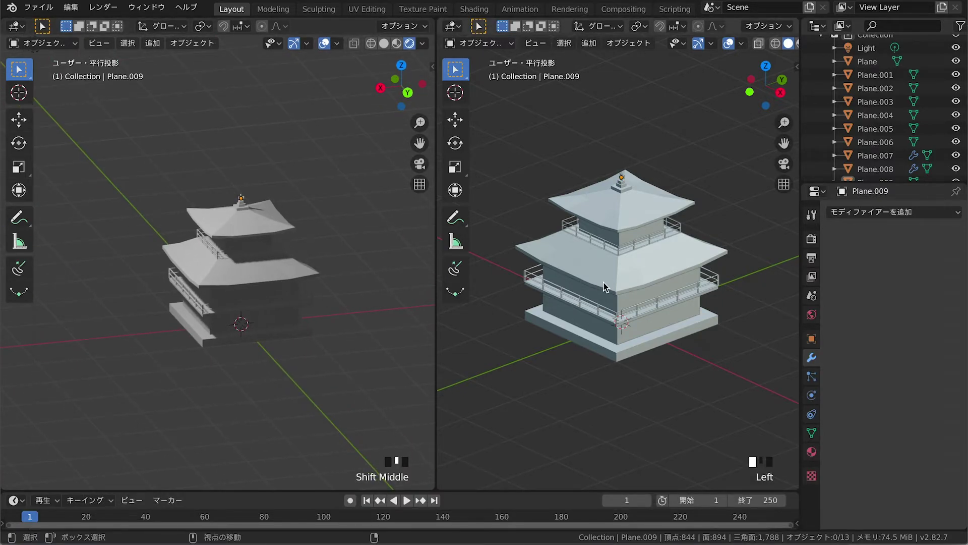
{"action": "right_click_drag", "start_coordinate": [267, 192], "coordinate": [274, 246], "text": "shift"}
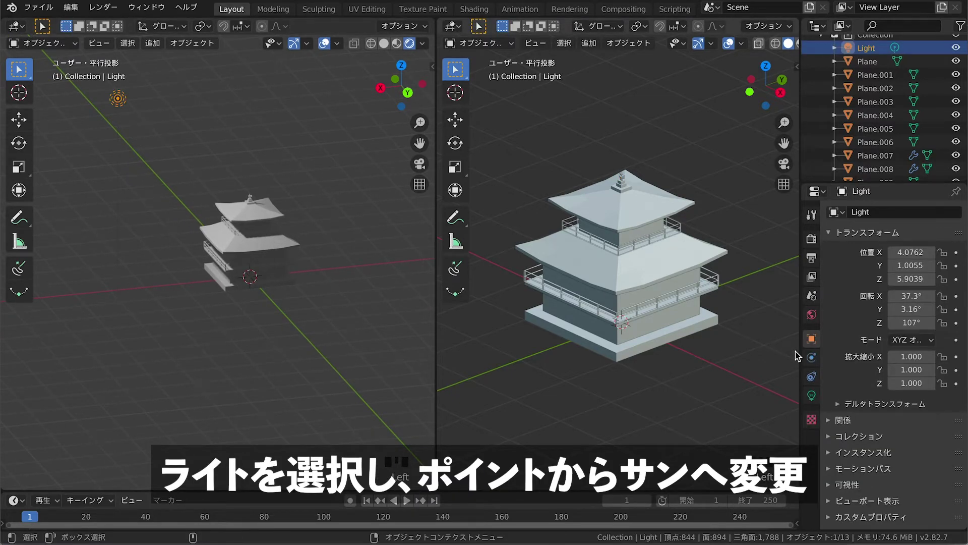
{"action": "left_click", "coordinate": [811, 394]}
{"action": "left_click", "coordinate": [879, 272]}
{"action": "left_click", "coordinate": [912, 300]}
{"action": "type", "text": "3"}
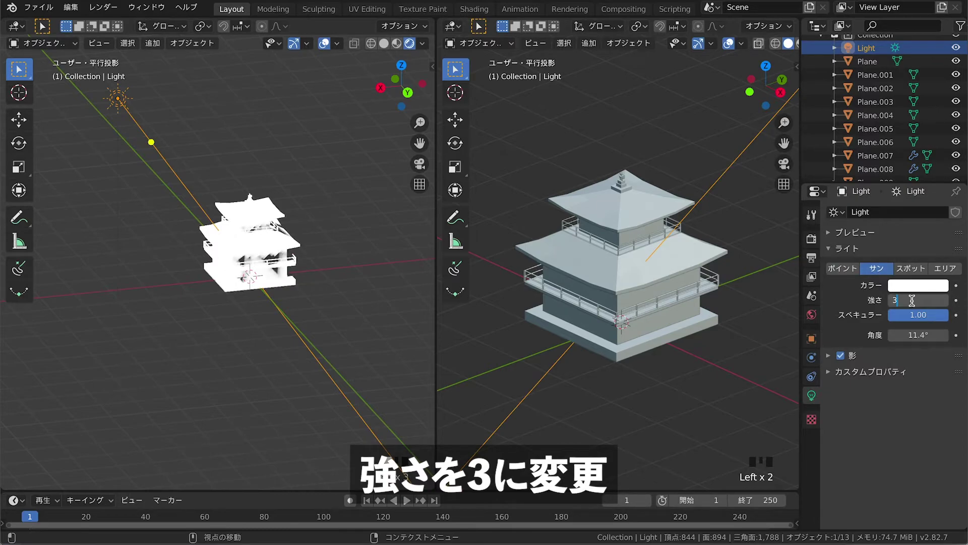
Step: Confirm the sun light's strength of 3 and deselect the light
{"action": "key", "text": "Return"}
{"action": "scroll", "coordinate": [249, 235], "scroll_direction": "up", "scroll_amount": 1}
{"action": "left_click_drag", "start_coordinate": [252, 225], "coordinate": [275, 260], "text": "shift"}
{"action": "middle_click_drag", "start_coordinate": [280, 267], "coordinate": [306, 284]}
{"action": "left_click", "coordinate": [303, 283]}
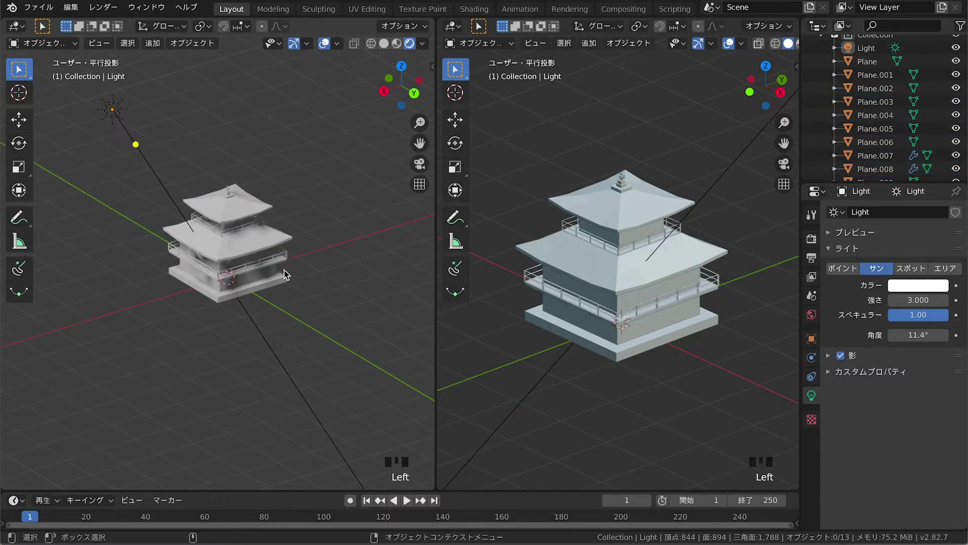
Step: Shift the divider between the two 3D views to make the rendered view narrower
{"action": "scroll", "coordinate": [283, 270], "scroll_direction": "up", "scroll_amount": 3}
{"action": "middle_click_drag", "start_coordinate": [289, 228], "coordinate": [307, 250], "text": "shift"}
{"action": "left_click", "coordinate": [592, 281]}
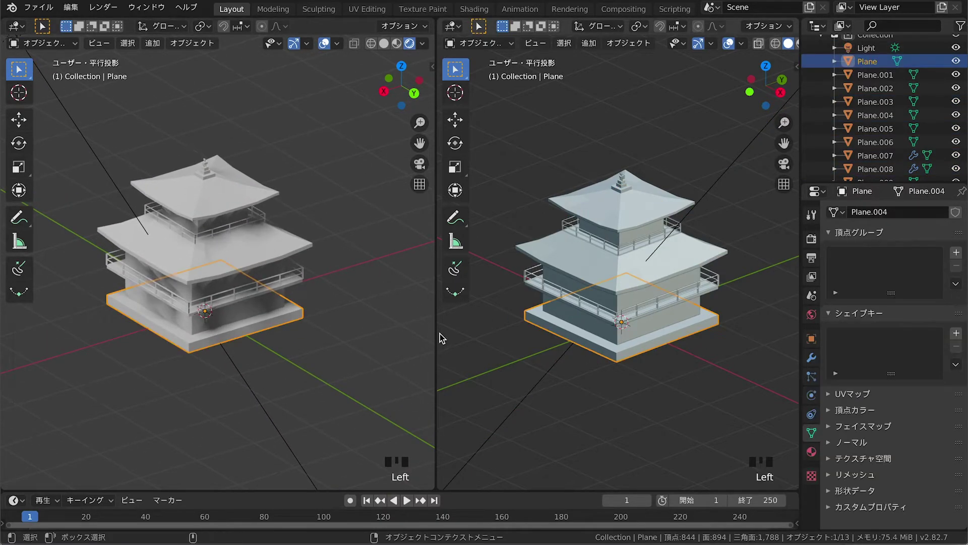
{"action": "left_click_drag", "start_coordinate": [438, 335], "coordinate": [397, 335]}
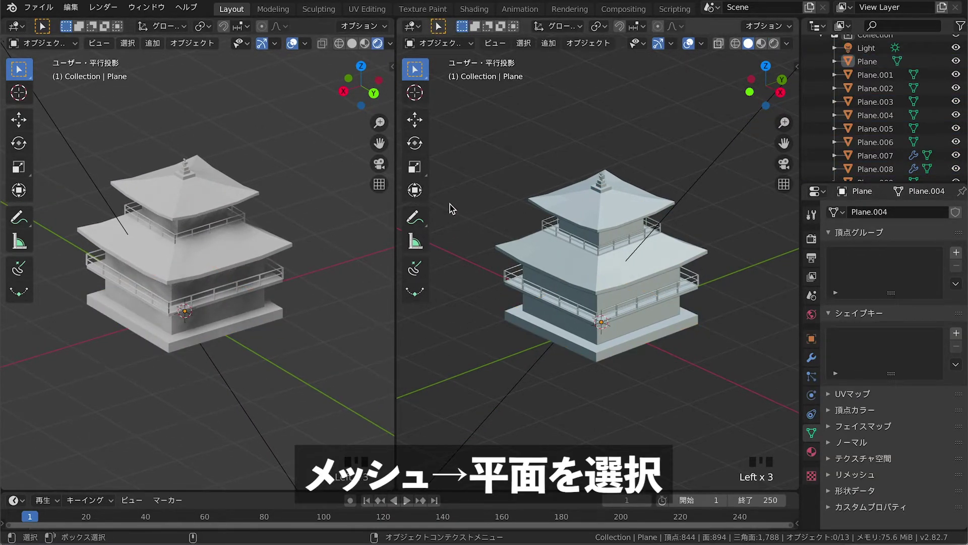
Step: Add a plane mesh as the ground and scale it by 100
{"action": "key", "text": "shift+a"}
{"action": "mouse_move", "coordinate": [434, 198]}
{"action": "left_click", "coordinate": [547, 199]}
{"action": "type", "text": "s"}
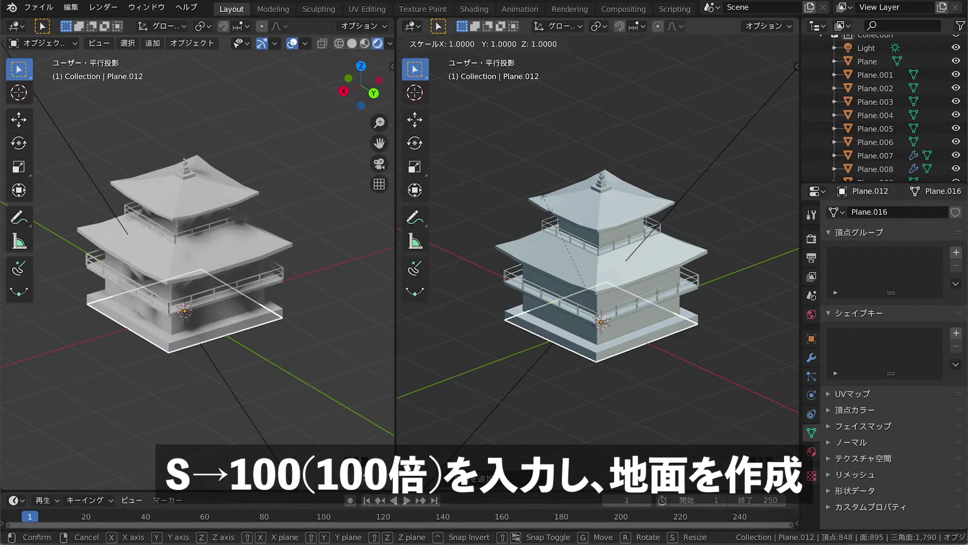
{"action": "type", "text": "100"}
{"action": "key", "text": "Return"}
Step: Raise the ground plane by about 0.04 m along the Z axis
{"action": "key", "text": "g"}
{"action": "key", "text": "z"}
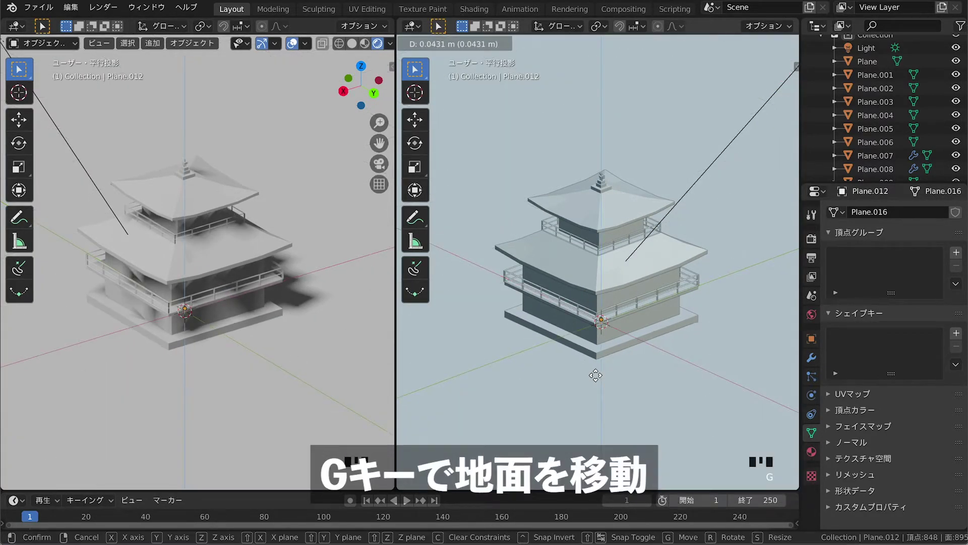
{"action": "left_click", "coordinate": [597, 374]}
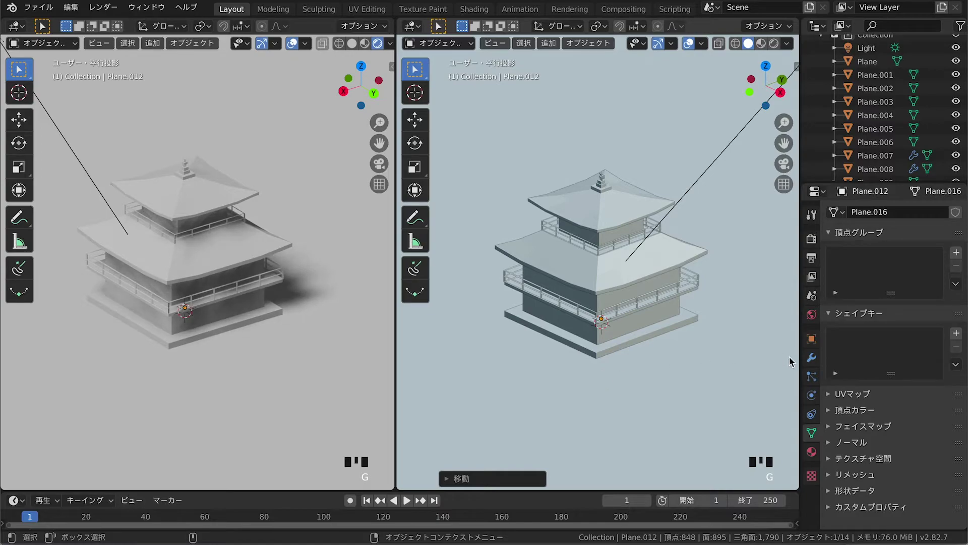
Step: Create a new material with a soft blue base colour for the ground plane and name it BLUE
{"action": "left_click", "coordinate": [811, 452]}
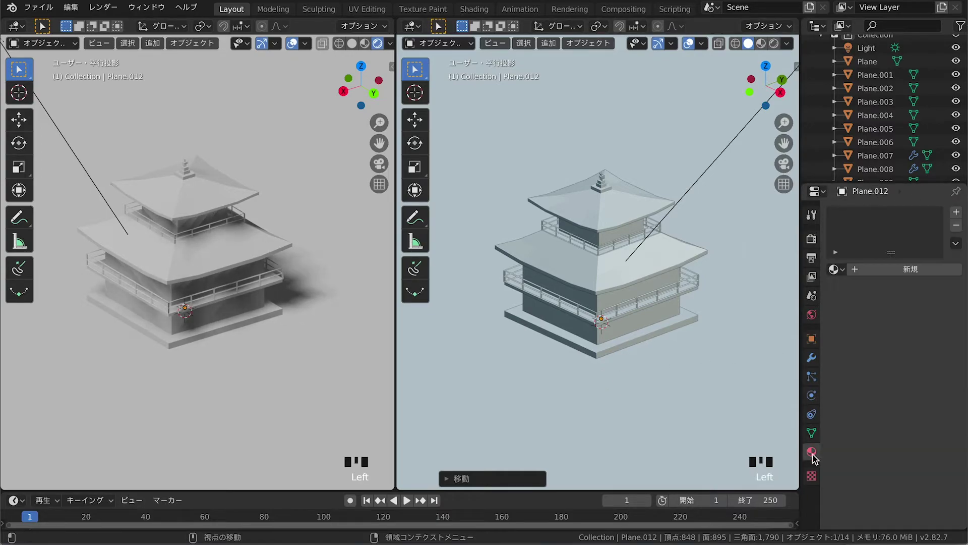
{"action": "left_click", "coordinate": [926, 274]}
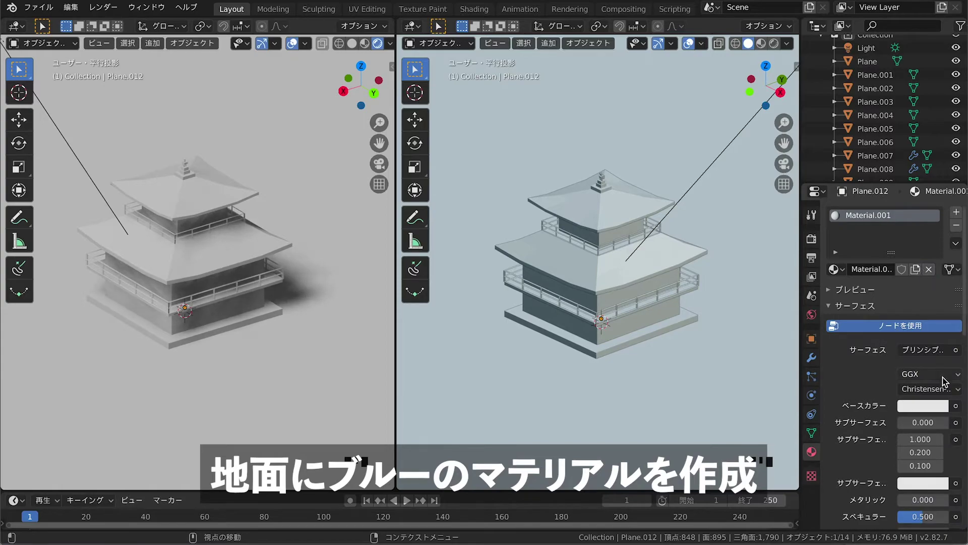
{"action": "left_click", "coordinate": [923, 406]}
{"action": "left_click", "coordinate": [886, 244]}
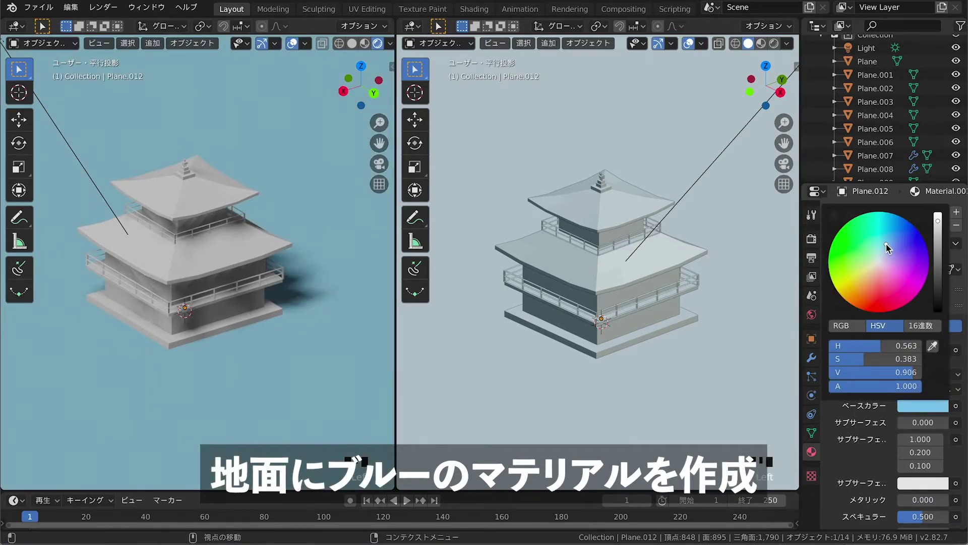
{"action": "left_click", "coordinate": [894, 240]}
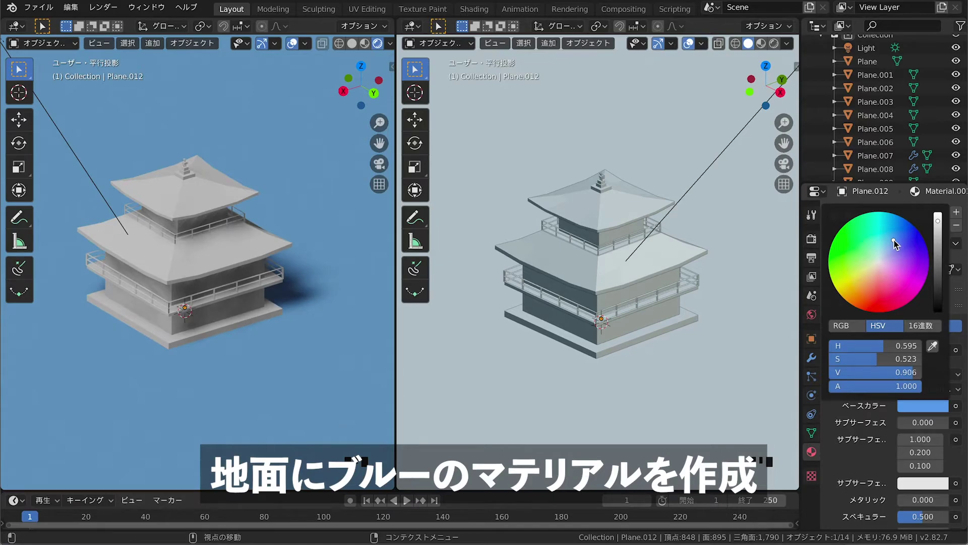
{"action": "left_click_drag", "start_coordinate": [895, 238], "coordinate": [898, 241]}
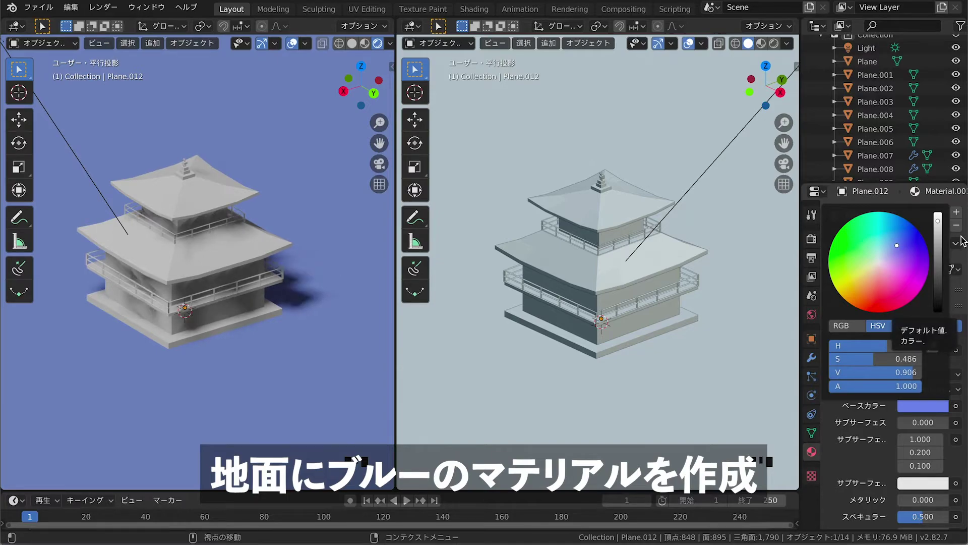
{"action": "double_click", "coordinate": [881, 215]}
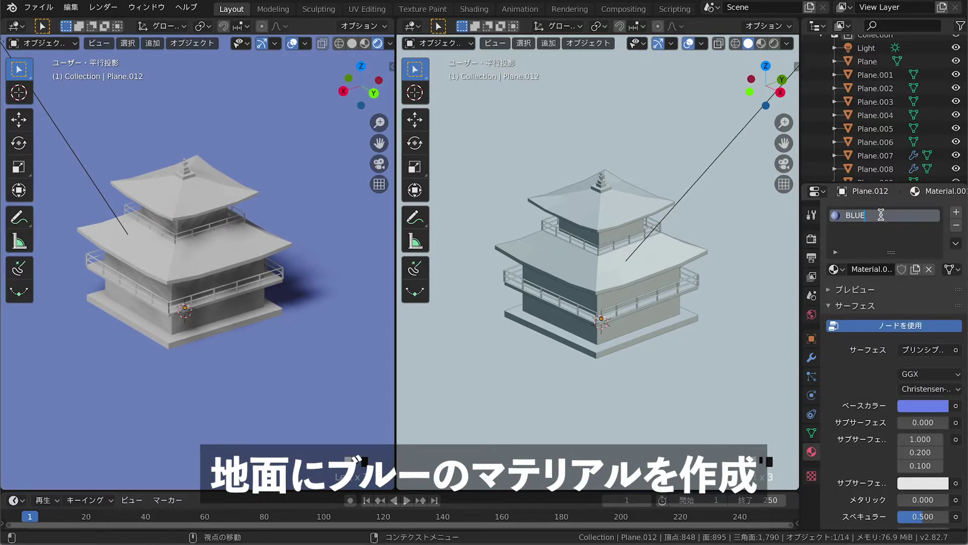
{"action": "key", "text": "Return"}
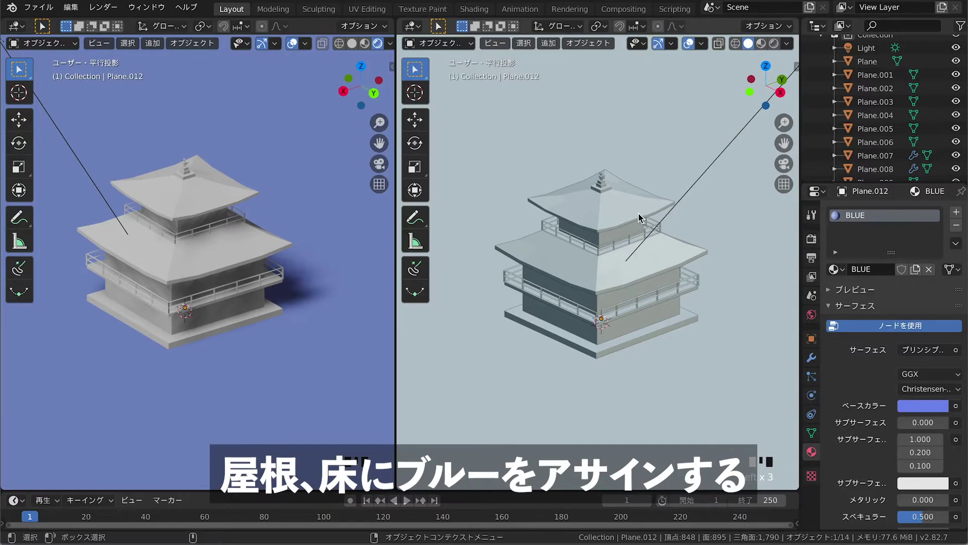
Step: Assign the existing BLUE material to the upper roof and the lower roof
{"action": "left_click", "coordinate": [631, 212]}
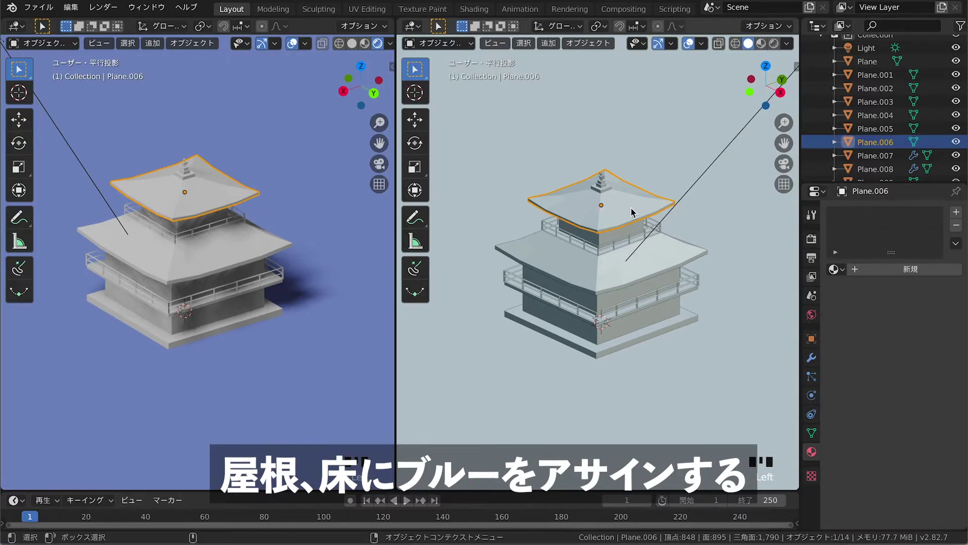
{"action": "left_click", "coordinate": [834, 269]}
{"action": "left_click", "coordinate": [779, 289]}
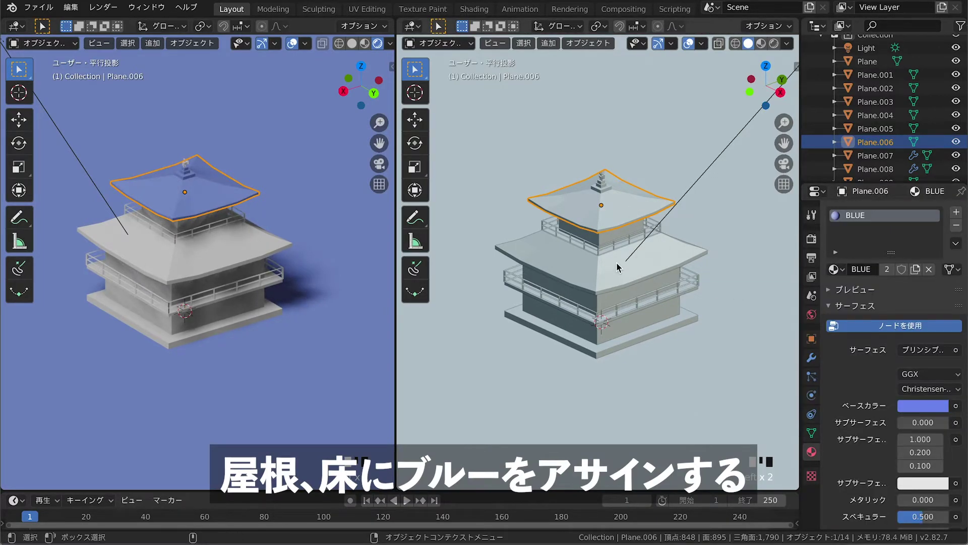
{"action": "left_click", "coordinate": [681, 257]}
{"action": "left_click", "coordinate": [835, 269]}
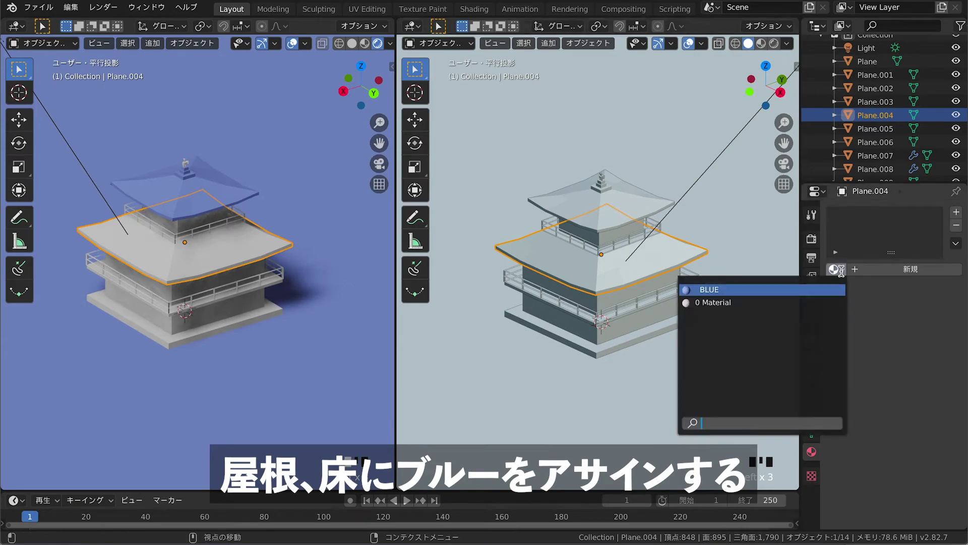
{"action": "left_click", "coordinate": [756, 288]}
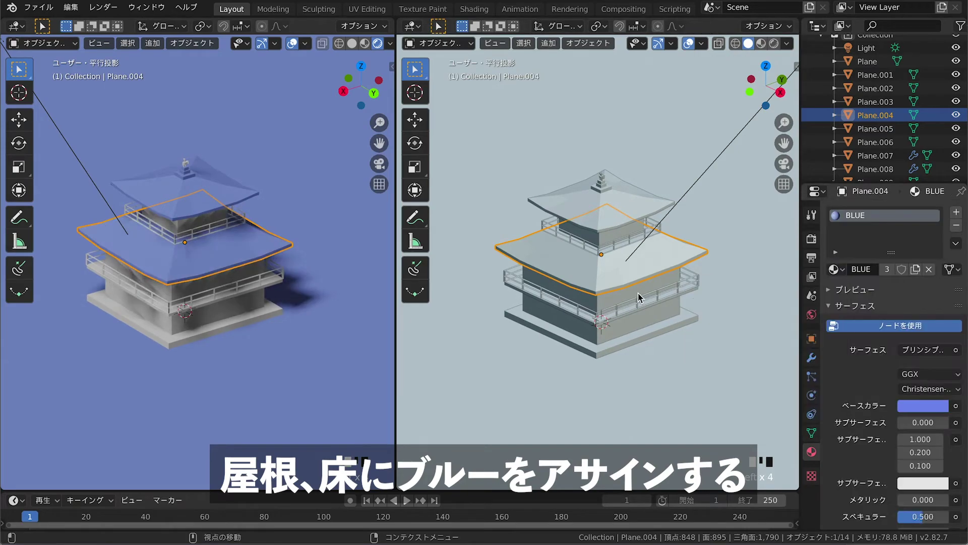
Step: Assign the existing BLUE material to the lower balcony floor and the pagoda's base slab
{"action": "left_click", "coordinate": [622, 317]}
{"action": "left_click", "coordinate": [835, 270]}
{"action": "left_click", "coordinate": [782, 285]}
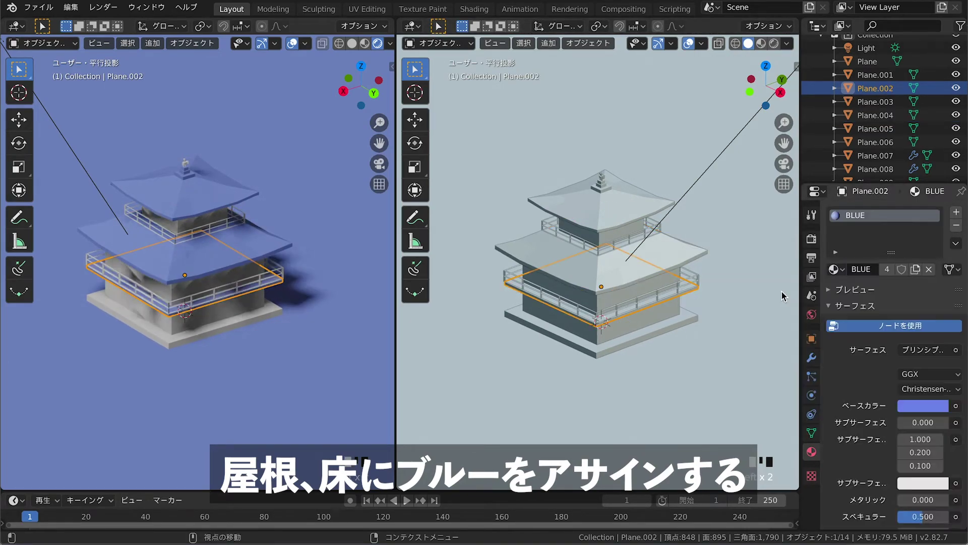
{"action": "left_click", "coordinate": [637, 338]}
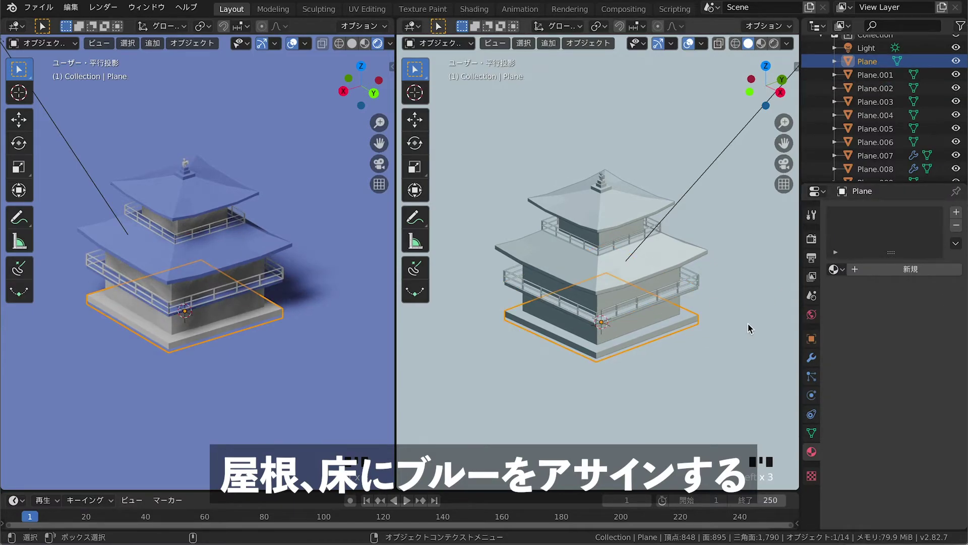
{"action": "left_click", "coordinate": [835, 269]}
{"action": "left_click", "coordinate": [782, 285]}
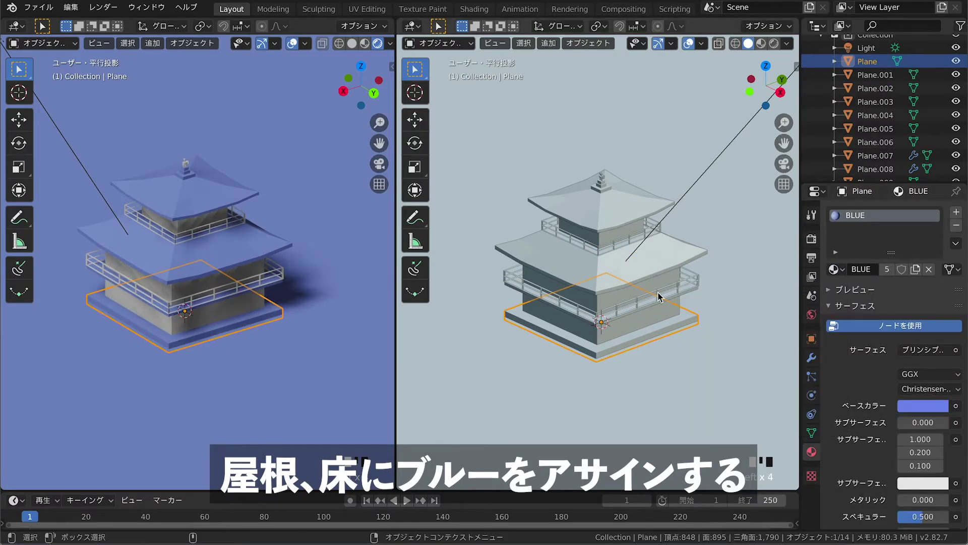
Step: Create a new material with a violet base colour for the lowest wall block and name it purple
{"action": "left_click", "coordinate": [656, 316]}
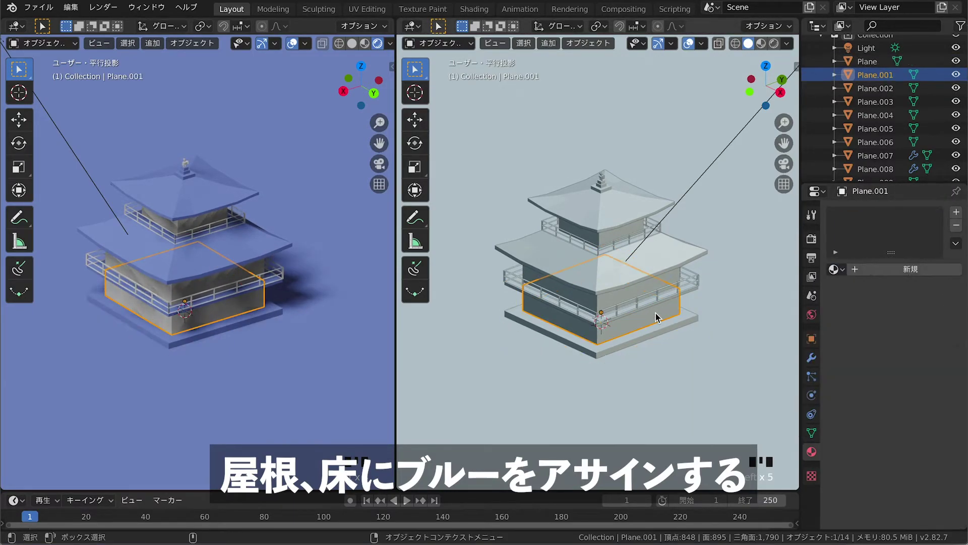
{"action": "left_click", "coordinate": [880, 271]}
{"action": "left_click", "coordinate": [923, 406]}
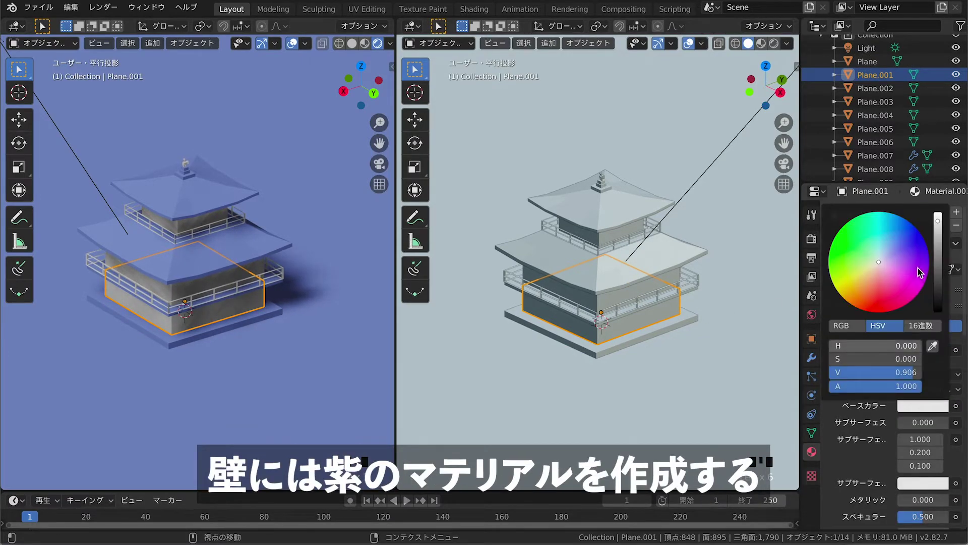
{"action": "left_click", "coordinate": [909, 254]}
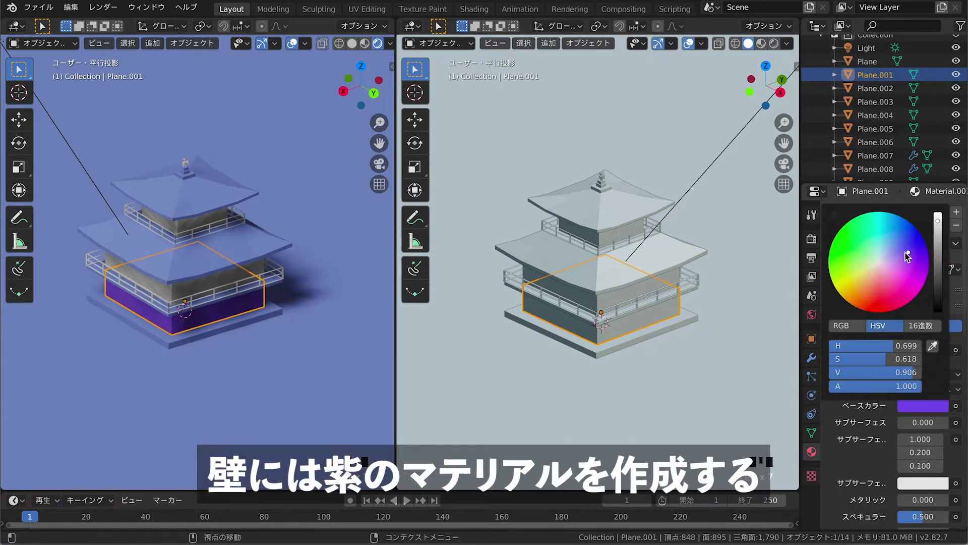
{"action": "left_click_drag", "start_coordinate": [906, 254], "coordinate": [904, 251]}
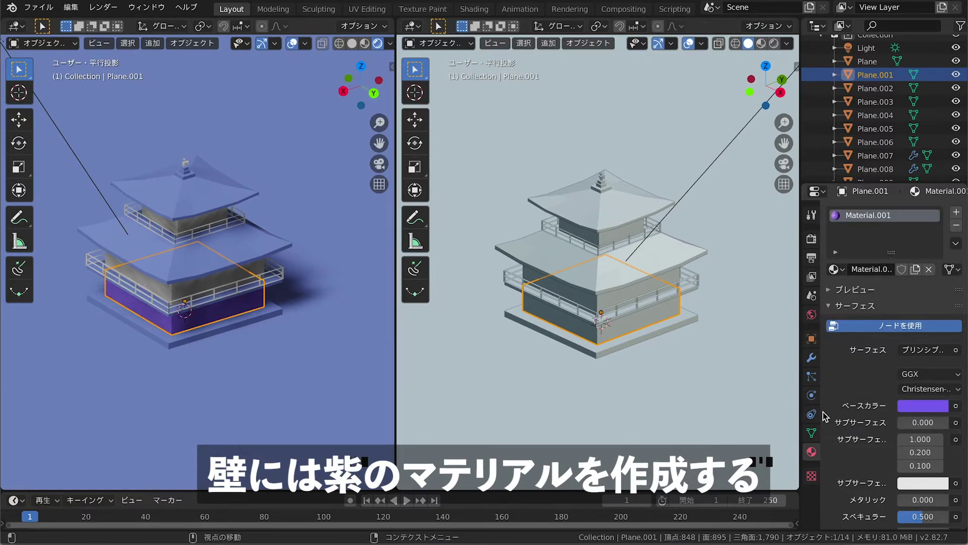
{"action": "double_click", "coordinate": [856, 218]}
{"action": "type", "text": "purple"}
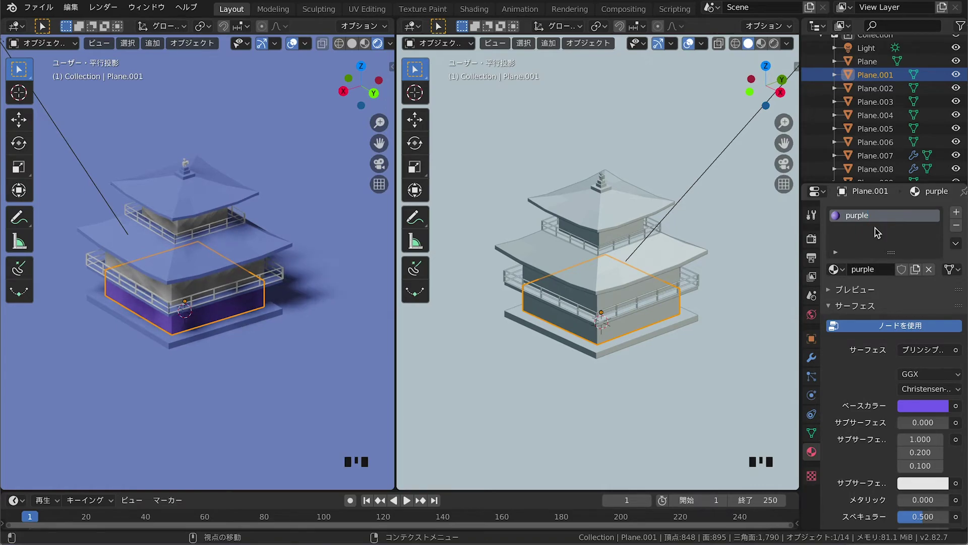
Step: Assign the existing purple material to the wall block above the lower balcony and to the top-storey wall
{"action": "left_click", "coordinate": [638, 293]}
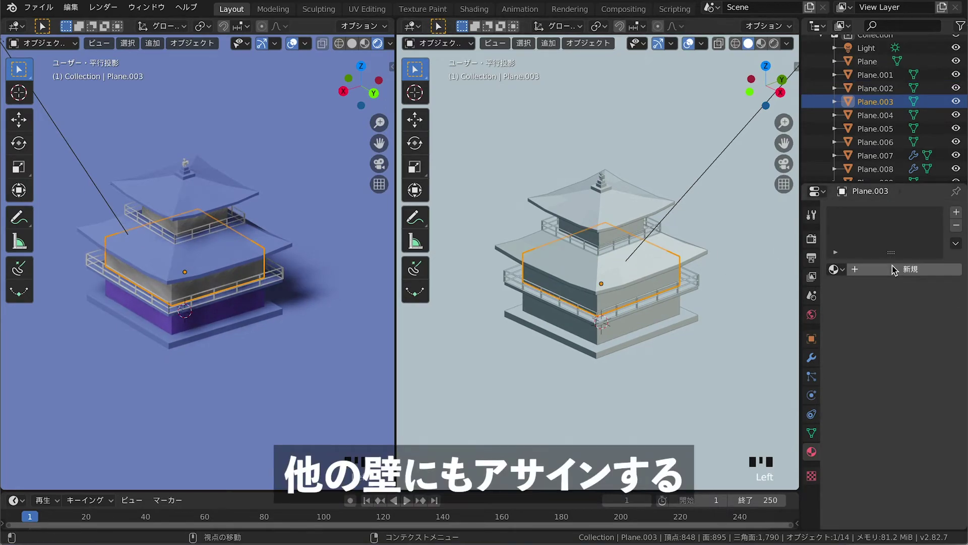
{"action": "left_click", "coordinate": [832, 270]}
{"action": "left_click", "coordinate": [778, 316]}
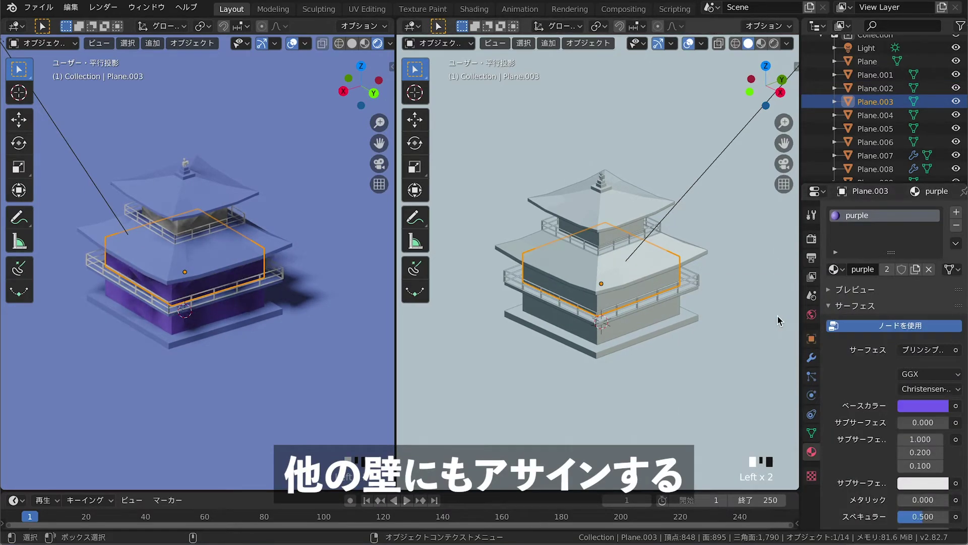
{"action": "left_click", "coordinate": [616, 240]}
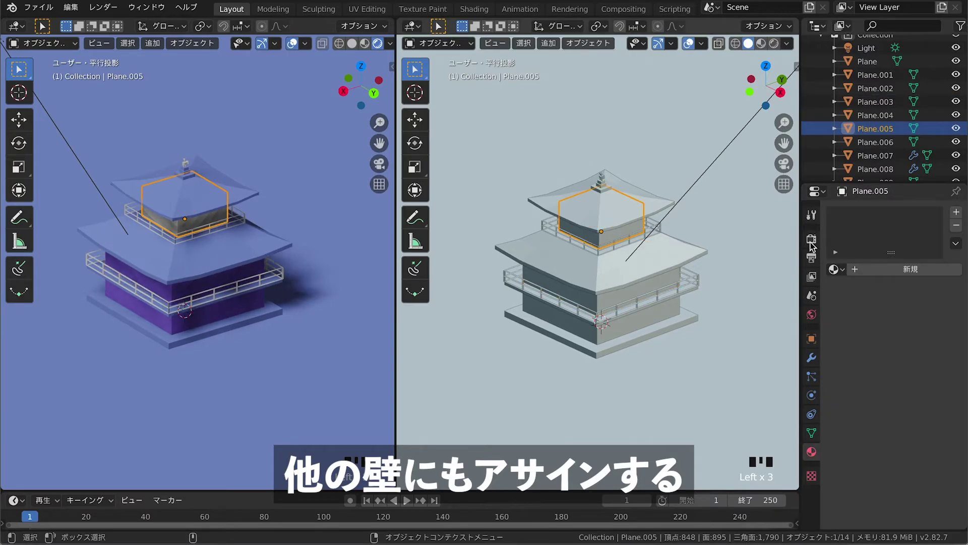
{"action": "left_click", "coordinate": [834, 269]}
{"action": "left_click", "coordinate": [770, 315]}
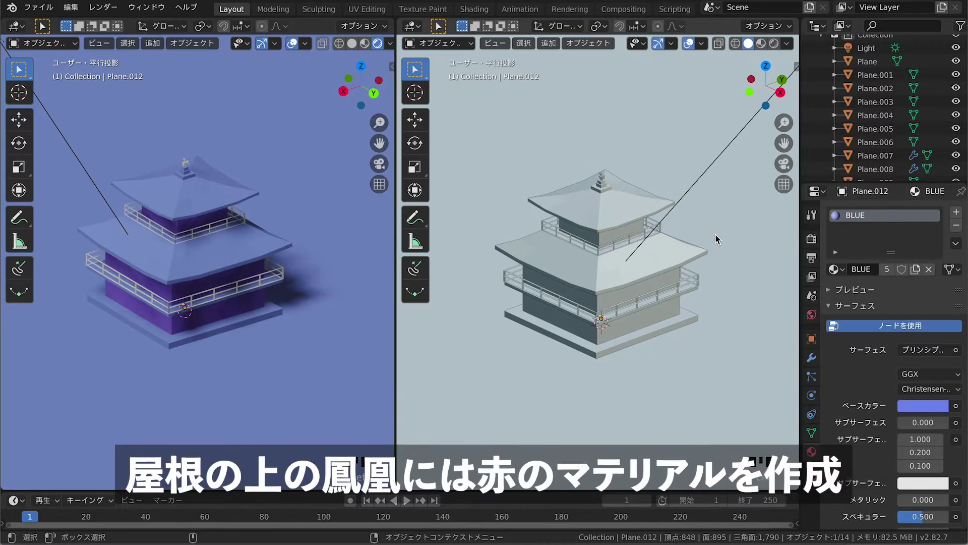
Step: Select the finial bird's body, head and legs and create a new red material named red, with hue 0.037 and saturation 0.857, on the legs
{"action": "left_click", "coordinate": [602, 177]}
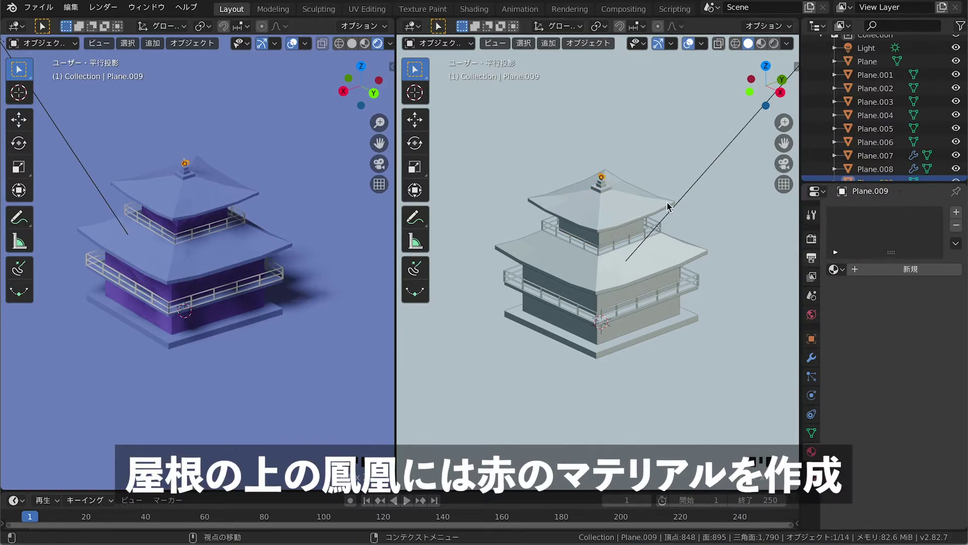
{"action": "scroll", "coordinate": [671, 190], "scroll_direction": "up", "scroll_amount": 7}
{"action": "scroll", "coordinate": [670, 190], "scroll_direction": "up", "scroll_amount": 4}
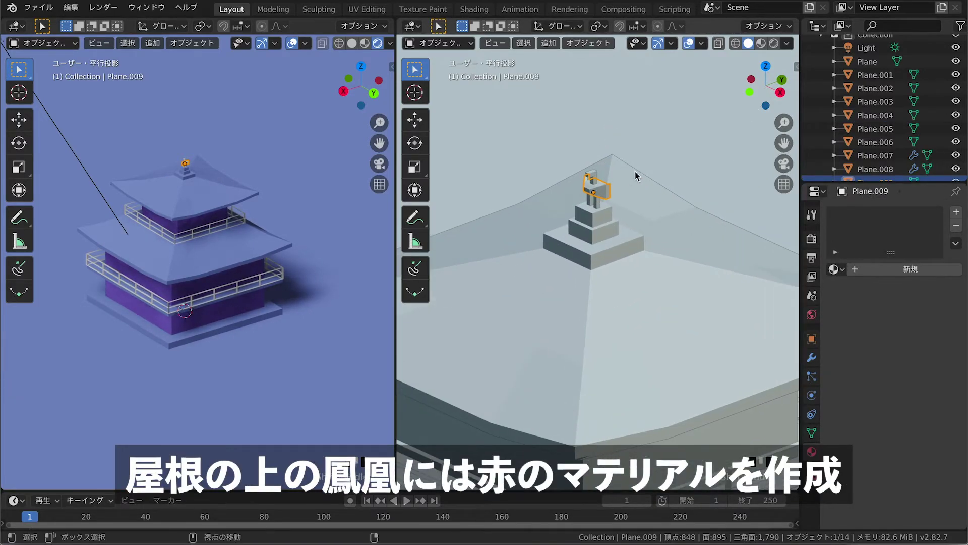
{"action": "left_click", "coordinate": [562, 210], "text": "shift"}
{"action": "left_click", "coordinate": [563, 210], "text": "shift"}
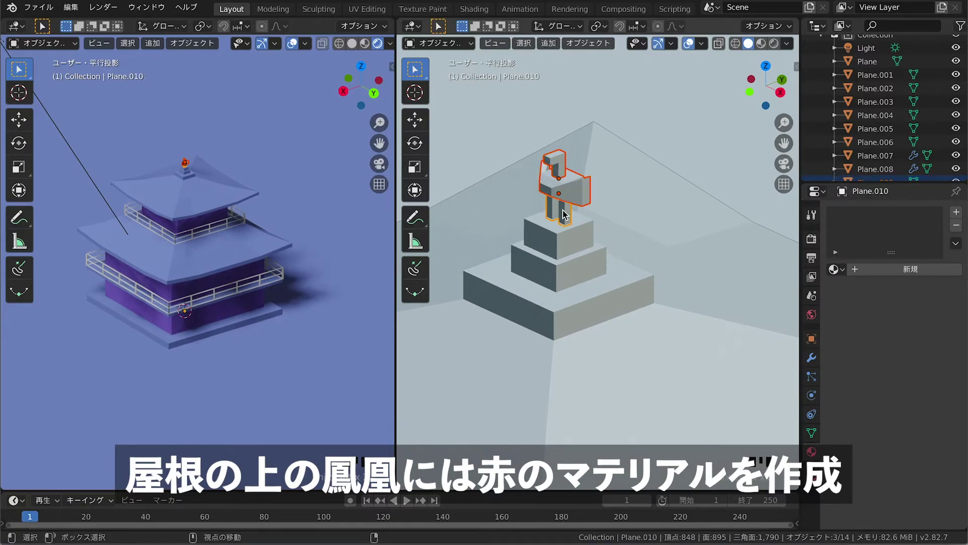
{"action": "left_click", "coordinate": [868, 271]}
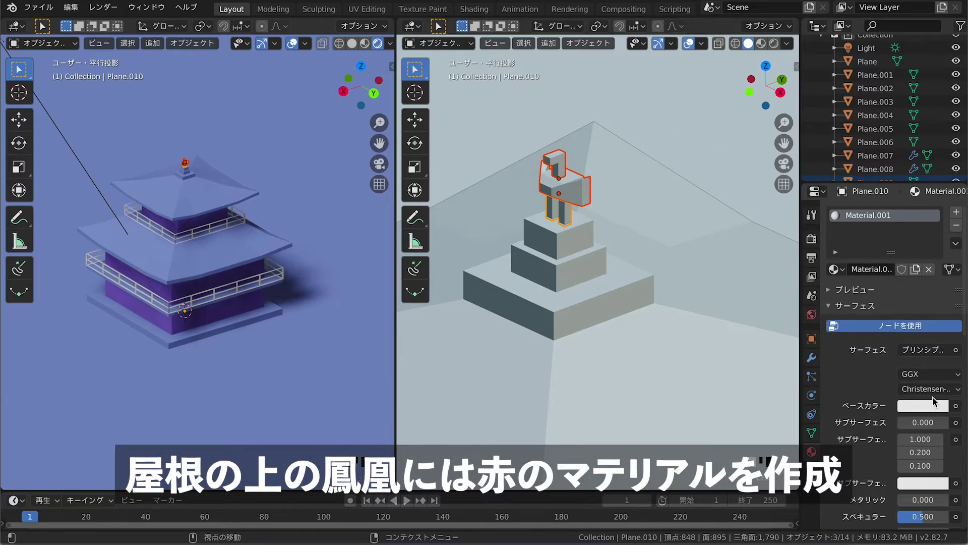
{"action": "left_click", "coordinate": [925, 409]}
{"action": "left_click", "coordinate": [869, 304]}
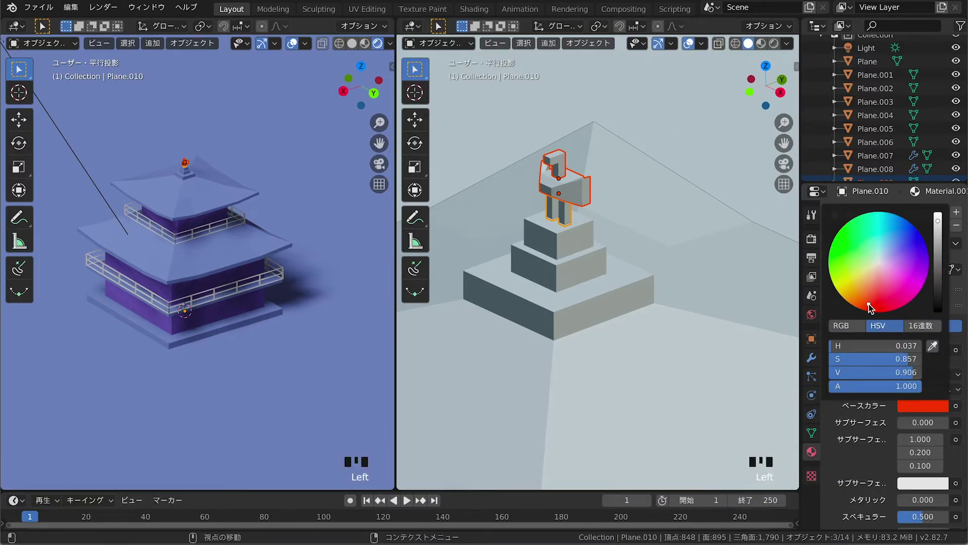
{"action": "double_click", "coordinate": [878, 216]}
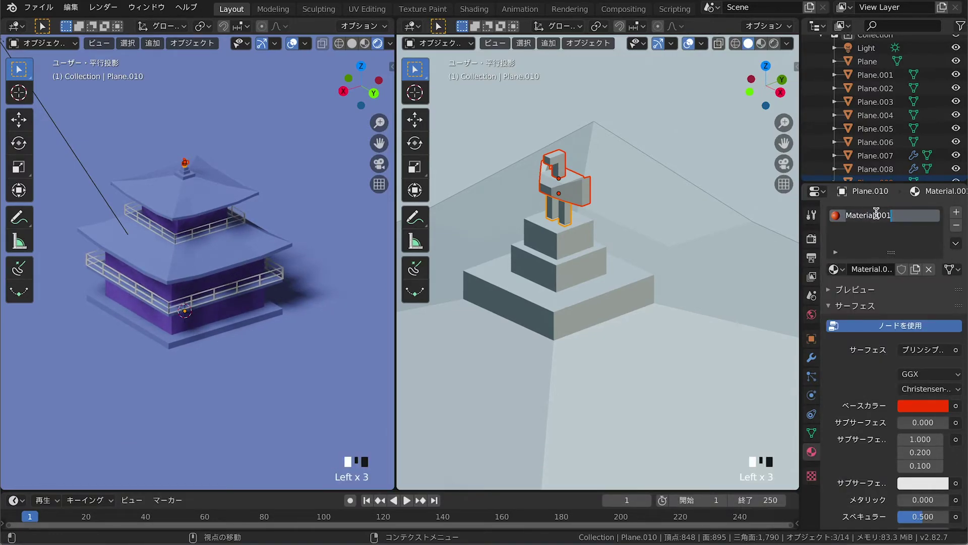
{"action": "type", "text": "red"}
{"action": "key", "text": "Return"}
{"action": "left_click", "coordinate": [653, 150]}
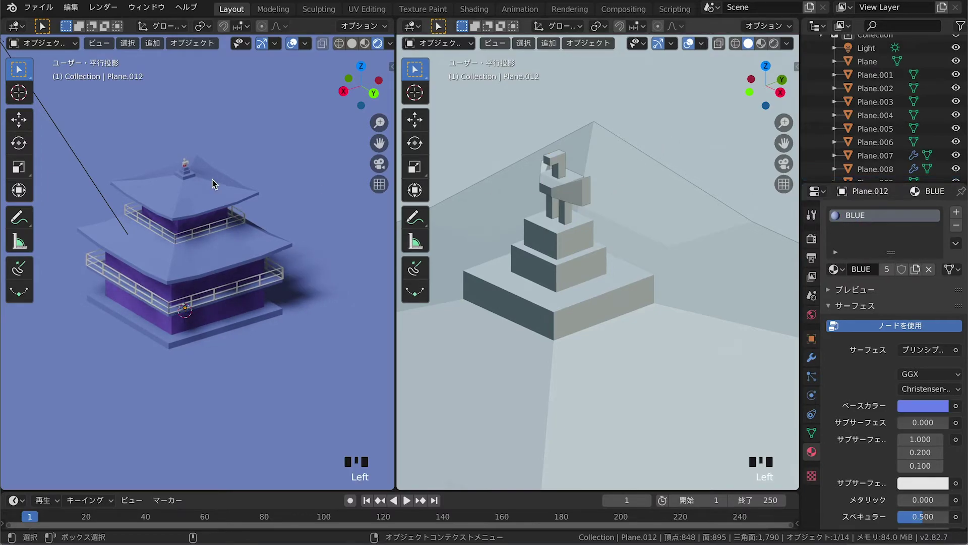
Step: Assign the existing red material to the bird's body and to its head
{"action": "scroll", "coordinate": [203, 154], "scroll_direction": "up", "scroll_amount": 4}
{"action": "left_click", "coordinate": [151, 159]}
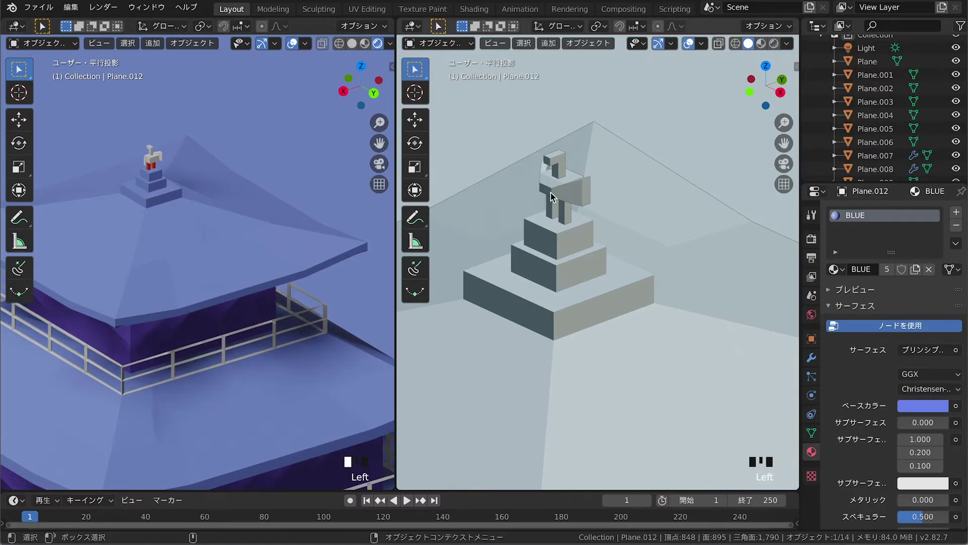
{"action": "left_click", "coordinate": [835, 268]}
{"action": "left_click", "coordinate": [777, 327]}
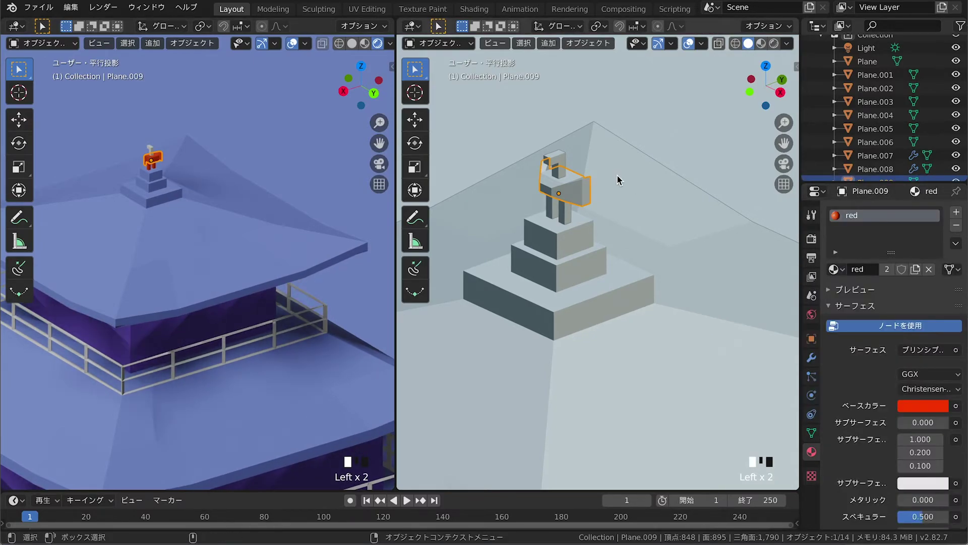
{"action": "left_click", "coordinate": [562, 163]}
{"action": "left_click", "coordinate": [835, 268]}
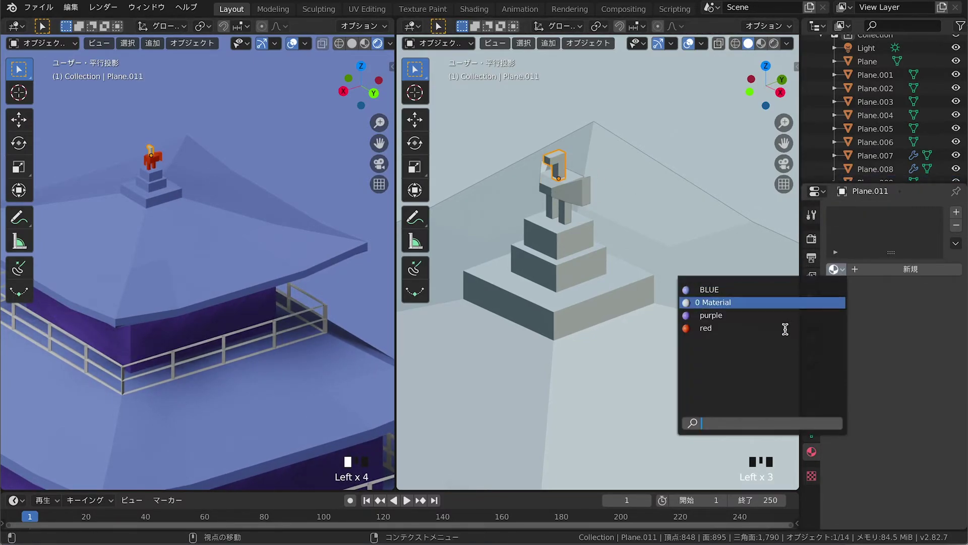
{"action": "left_click", "coordinate": [766, 328]}
{"action": "left_click", "coordinate": [644, 242]}
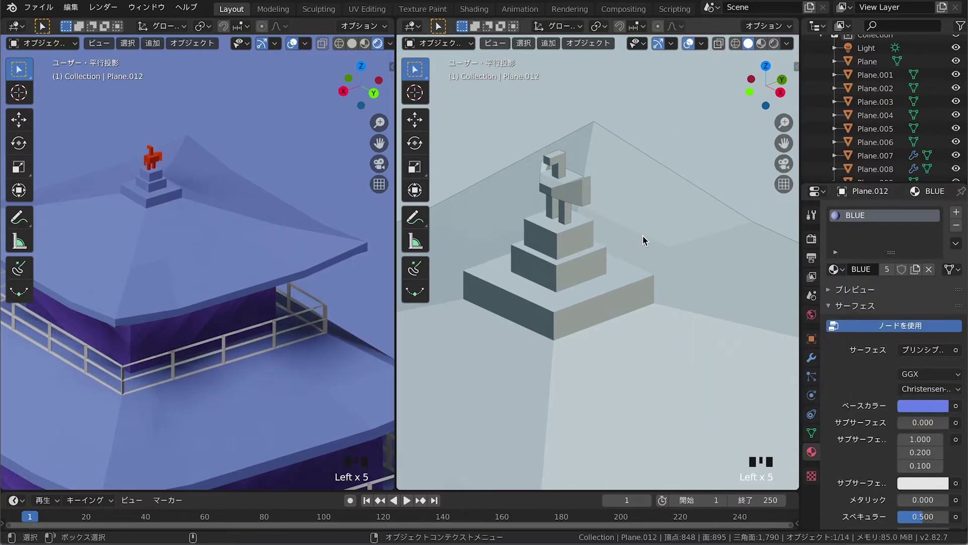
Step: Make a separate copy of the BLUE material for the lower roof and name it BLUE_2
{"action": "right_click", "coordinate": [256, 258], "text": "shift"}
{"action": "scroll", "coordinate": [247, 288], "scroll_direction": "down", "scroll_amount": 5}
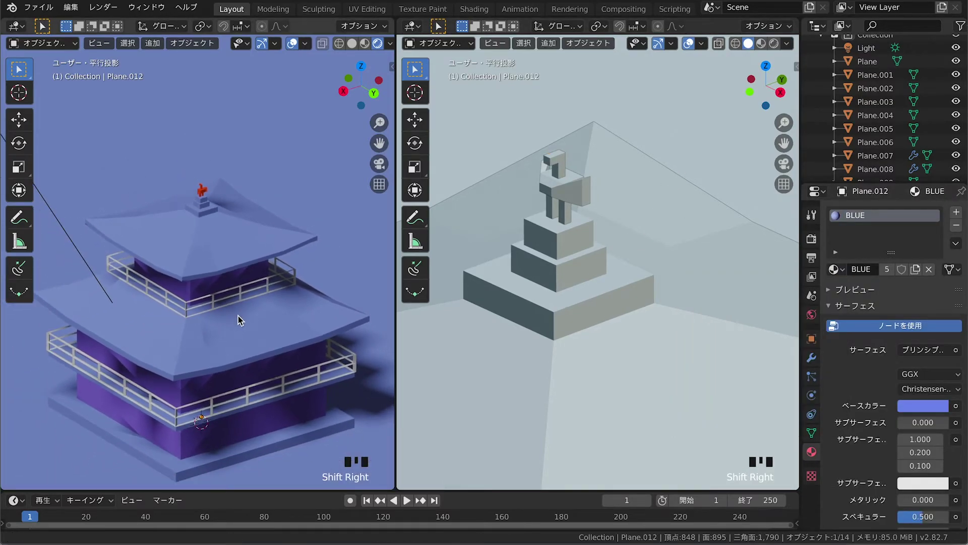
{"action": "middle_click_drag", "start_coordinate": [238, 325], "coordinate": [244, 283], "text": "shift"}
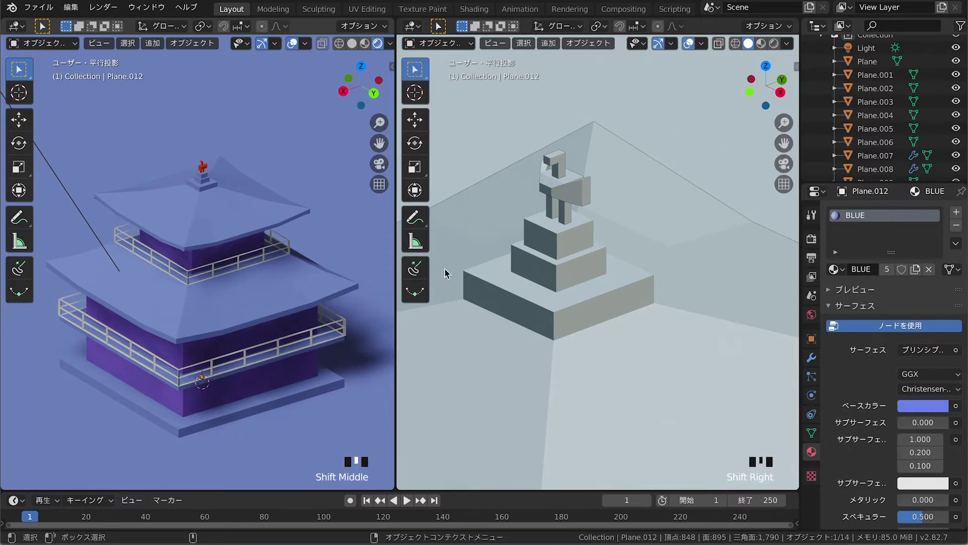
{"action": "right_click_drag", "start_coordinate": [565, 287], "coordinate": [565, 411], "text": "shift"}
{"action": "middle_click_drag", "start_coordinate": [585, 343], "coordinate": [602, 227], "text": "shift"}
{"action": "right_click_drag", "start_coordinate": [592, 349], "coordinate": [588, 396], "text": "shift"}
{"action": "middle_click_drag", "start_coordinate": [589, 395], "coordinate": [591, 335], "text": "shift"}
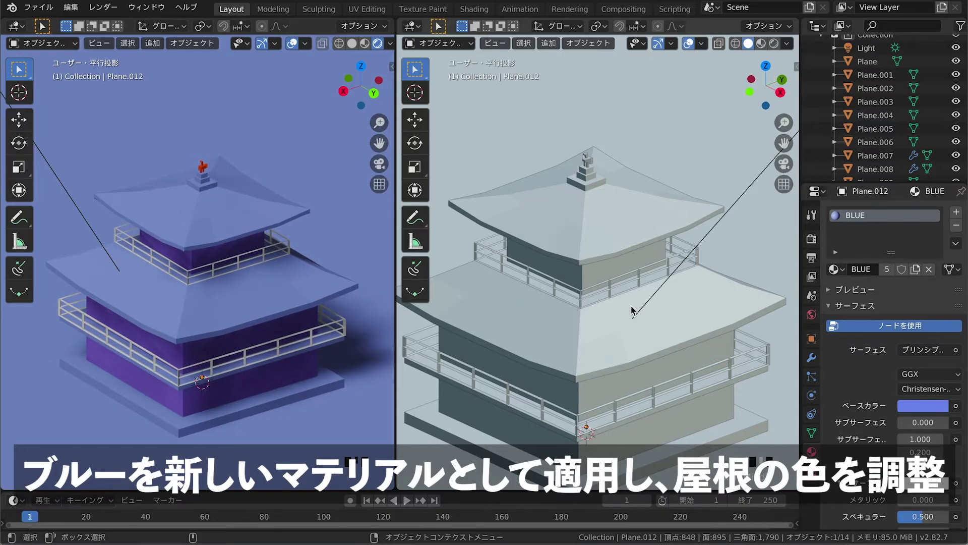
{"action": "left_click", "coordinate": [631, 310]}
{"action": "left_click", "coordinate": [915, 269]}
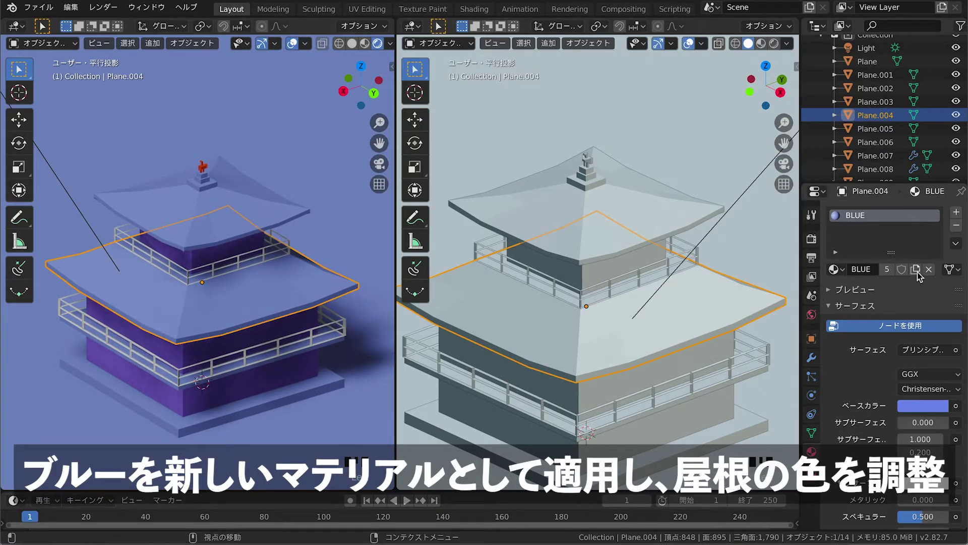
{"action": "double_click", "coordinate": [938, 213]}
{"action": "type", "text": "BLUE_2"}
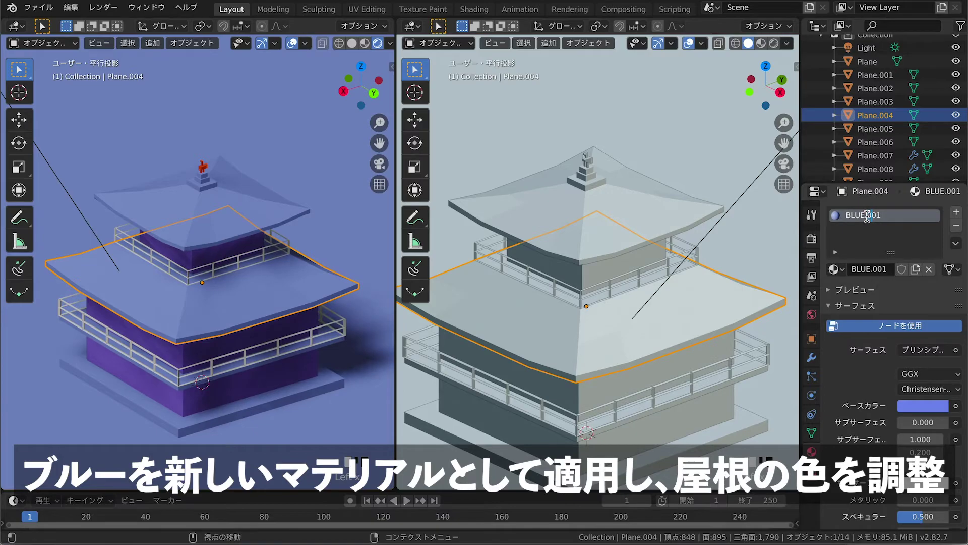
Step: Set BLUE_2's base colour to a lighter blue with hue 0.599 and saturation 0.435, and assign BLUE_2 to the upper roof
{"action": "left_click", "coordinate": [924, 407]}
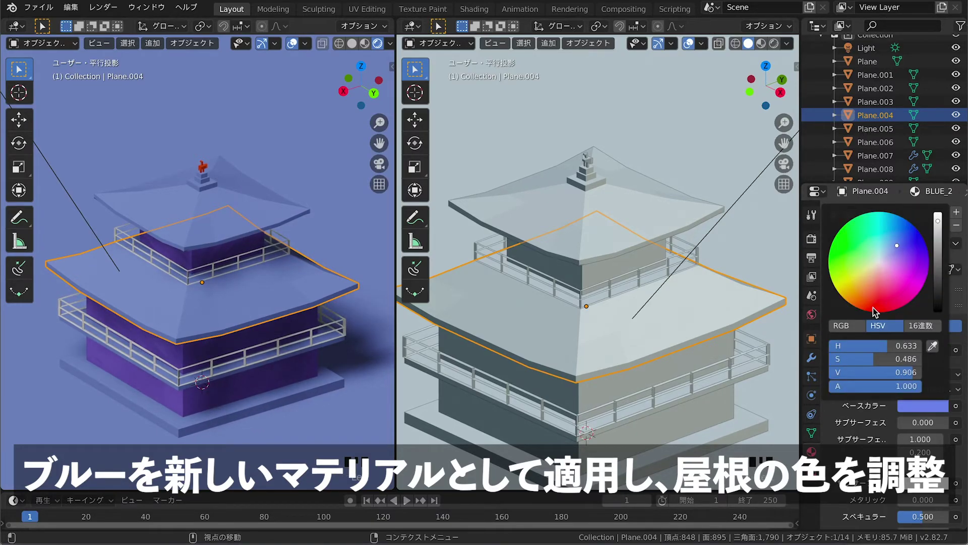
{"action": "left_click", "coordinate": [890, 242]}
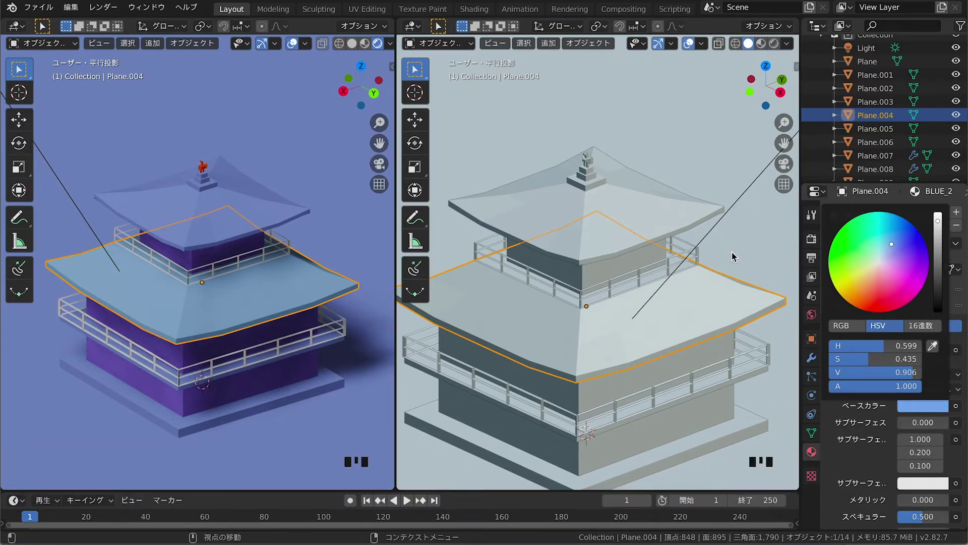
{"action": "left_click", "coordinate": [653, 222]}
{"action": "left_click", "coordinate": [835, 269]}
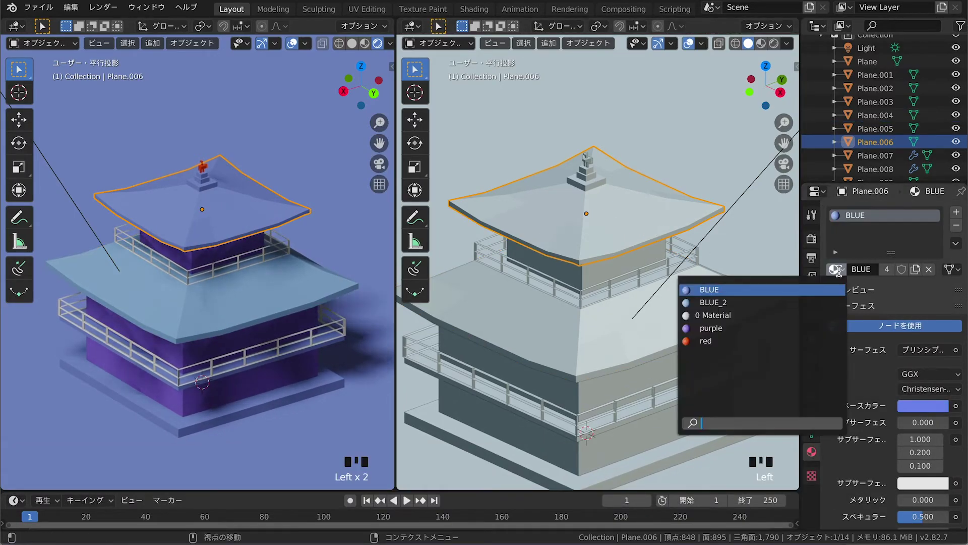
{"action": "left_click", "coordinate": [782, 303]}
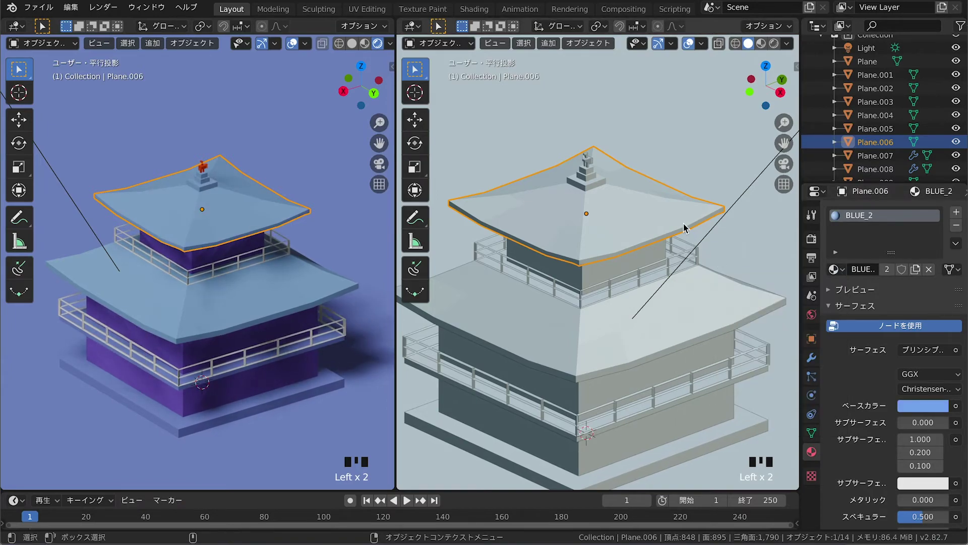
Step: Try a Wireframe modifier thickness of 0.07 m on the upper balcony railing, and settle on 0.04 m
{"action": "left_click", "coordinate": [601, 294]}
{"action": "left_click", "coordinate": [602, 284]}
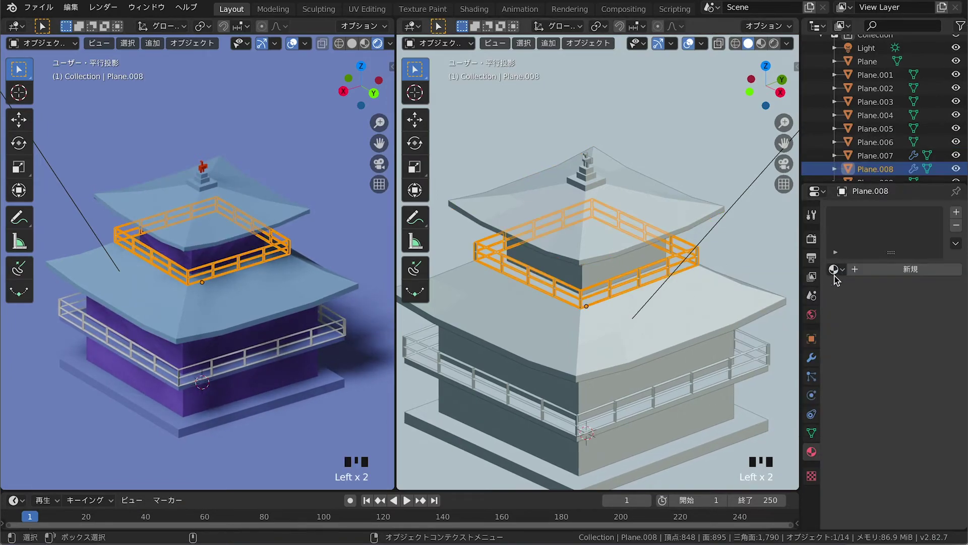
{"action": "left_click", "coordinate": [811, 359]}
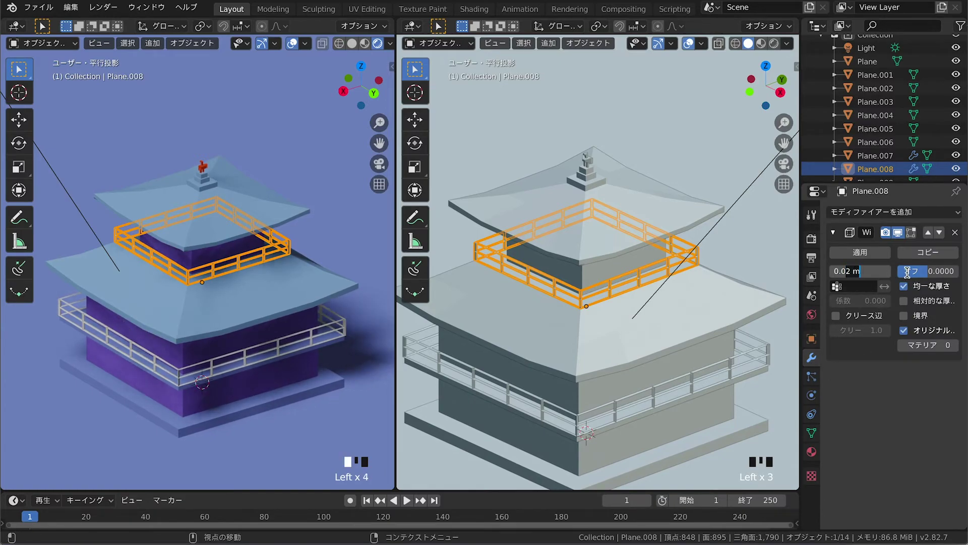
{"action": "type", "text": "7"}
{"action": "key", "text": "Return"}
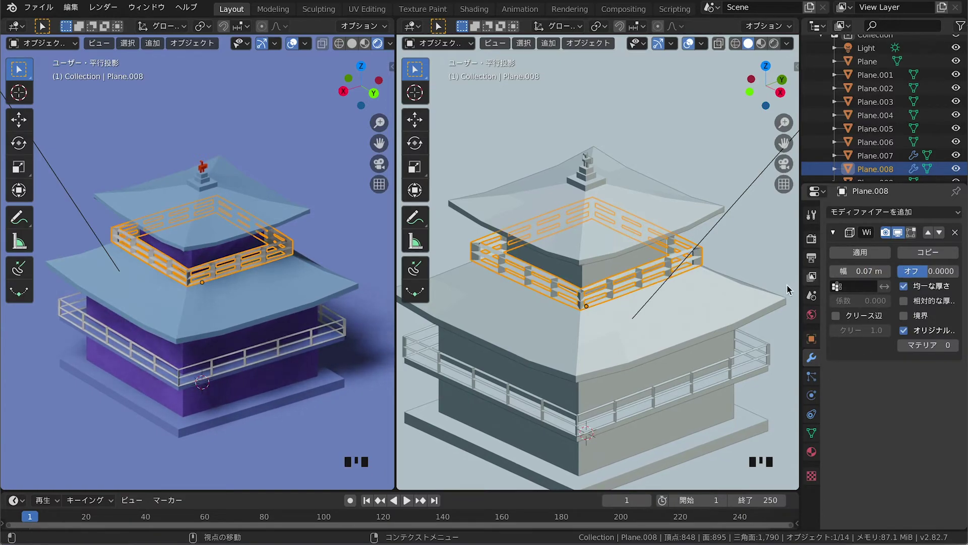
{"action": "left_click", "coordinate": [857, 271]}
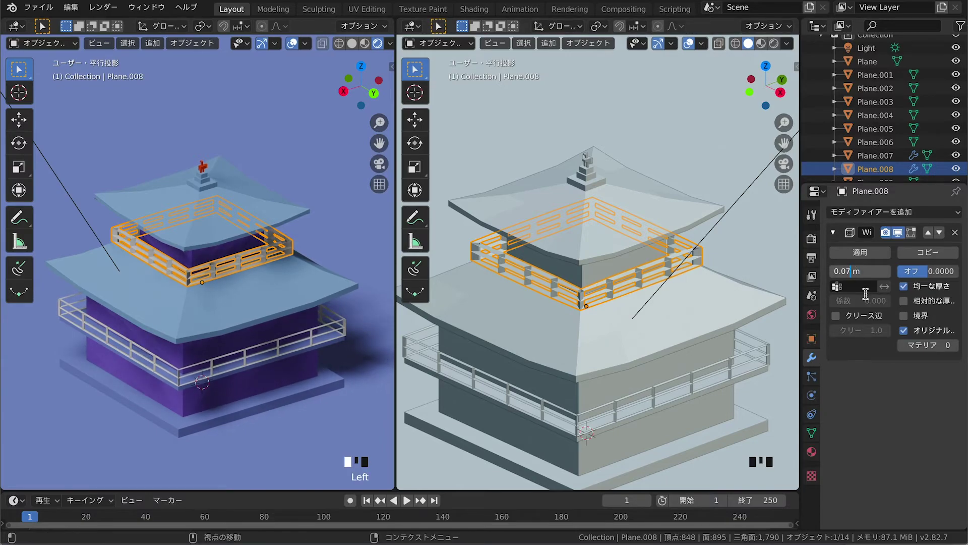
{"action": "key", "text": "BackSpace"}
{"action": "type", "text": "4"}
{"action": "key", "text": "Return"}
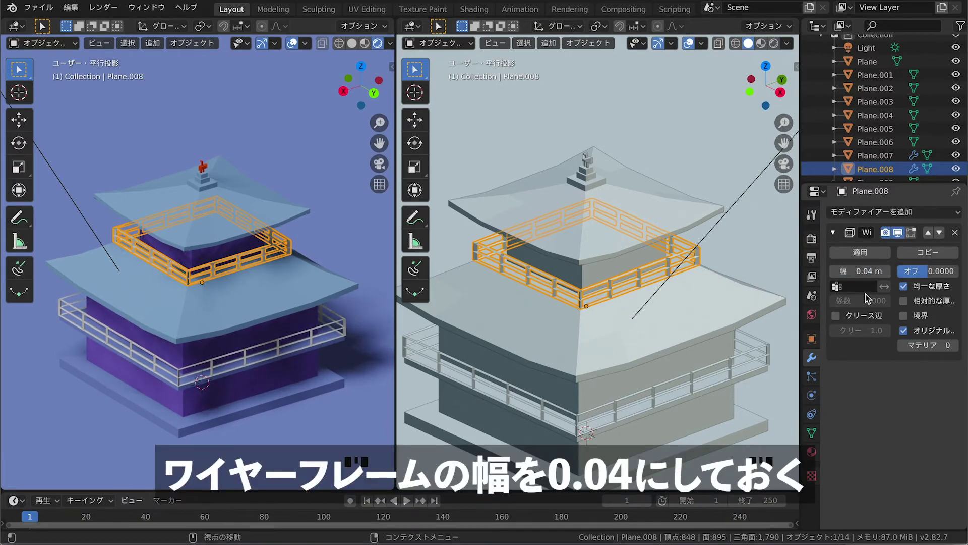
Step: Set the Wireframe modifier thickness of the lower balcony railing to 0.04 m
{"action": "left_click", "coordinate": [691, 386]}
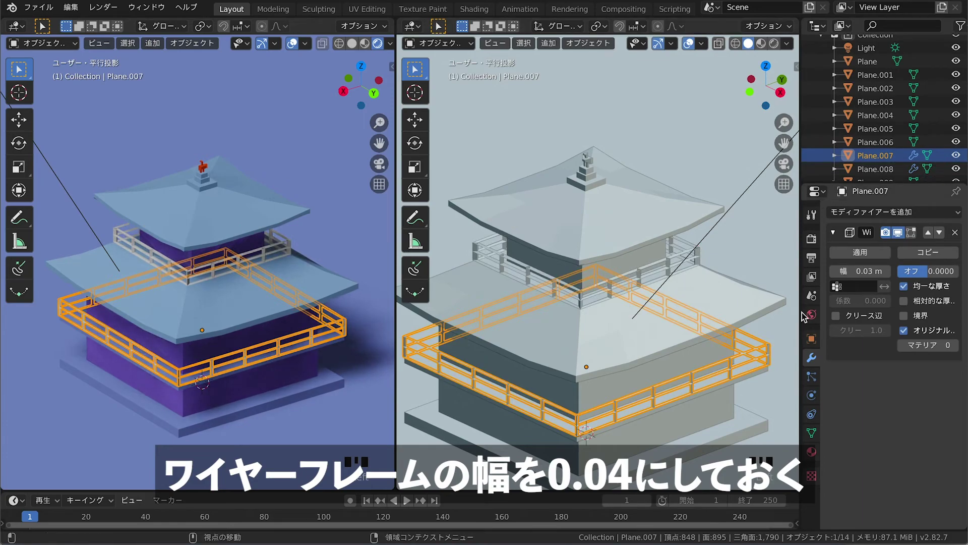
{"action": "left_click", "coordinate": [860, 271]}
{"action": "left_click", "coordinate": [855, 272]}
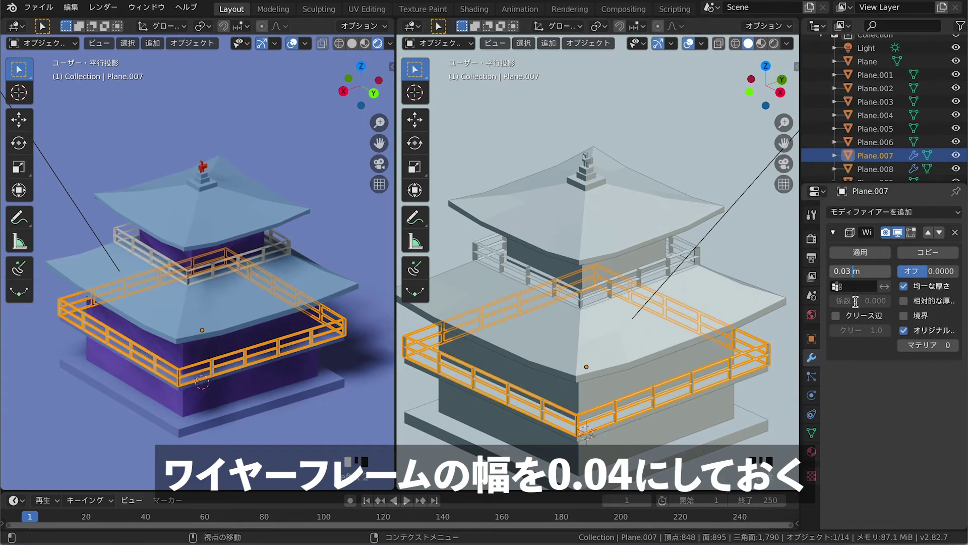
{"action": "left_click", "coordinate": [742, 170]}
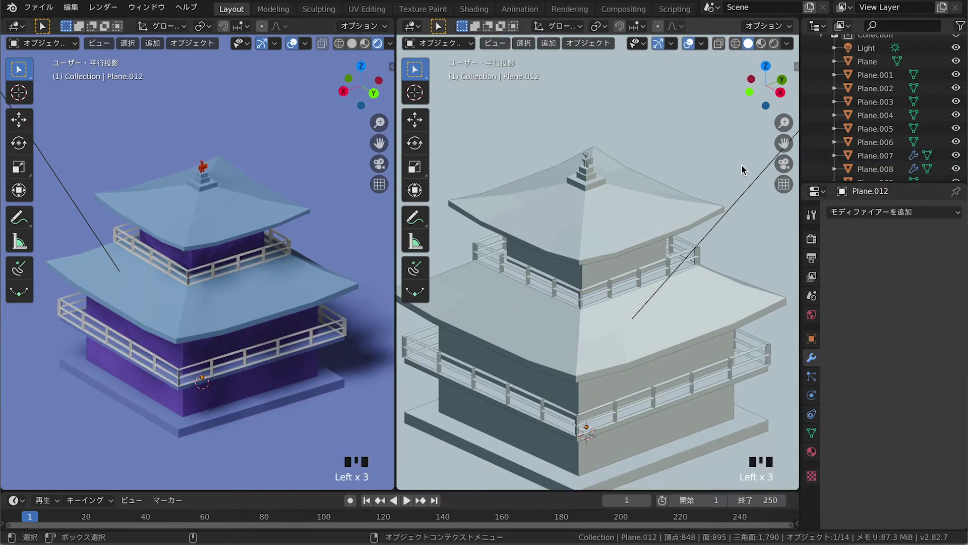
Step: Replace the material of the lower balcony floor and of the base slab with BLUE_2
{"action": "left_click", "coordinate": [297, 361]}
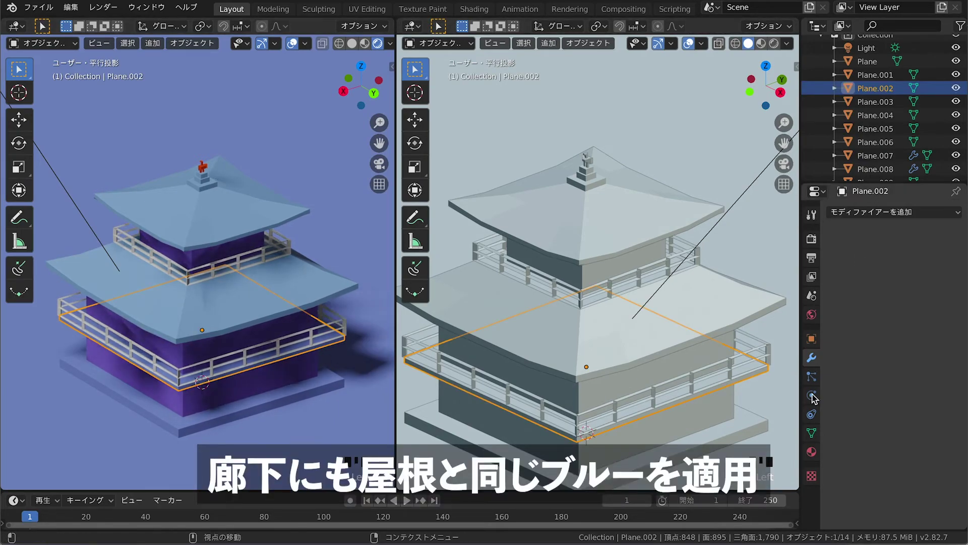
{"action": "left_click", "coordinate": [811, 452]}
{"action": "left_click", "coordinate": [835, 269]}
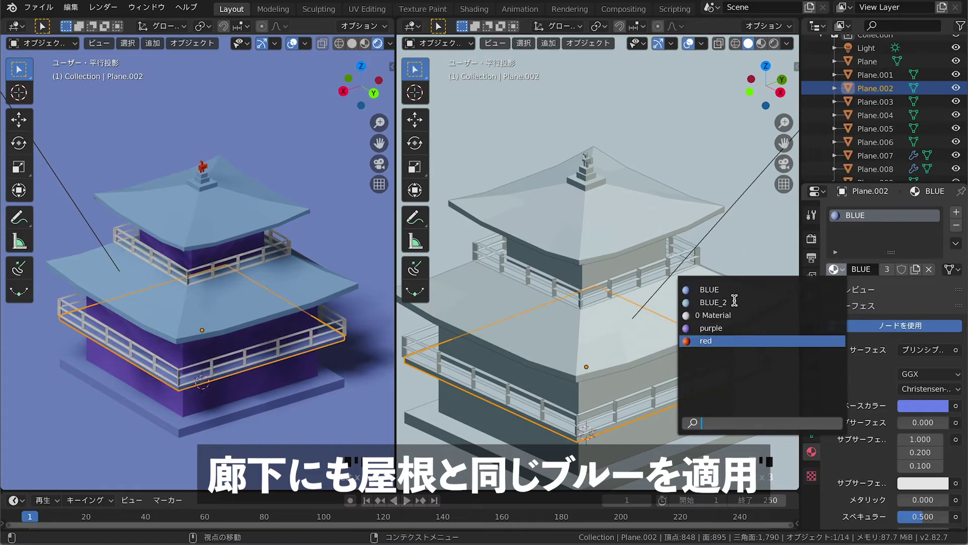
{"action": "left_click", "coordinate": [711, 303]}
{"action": "left_click", "coordinate": [320, 385]}
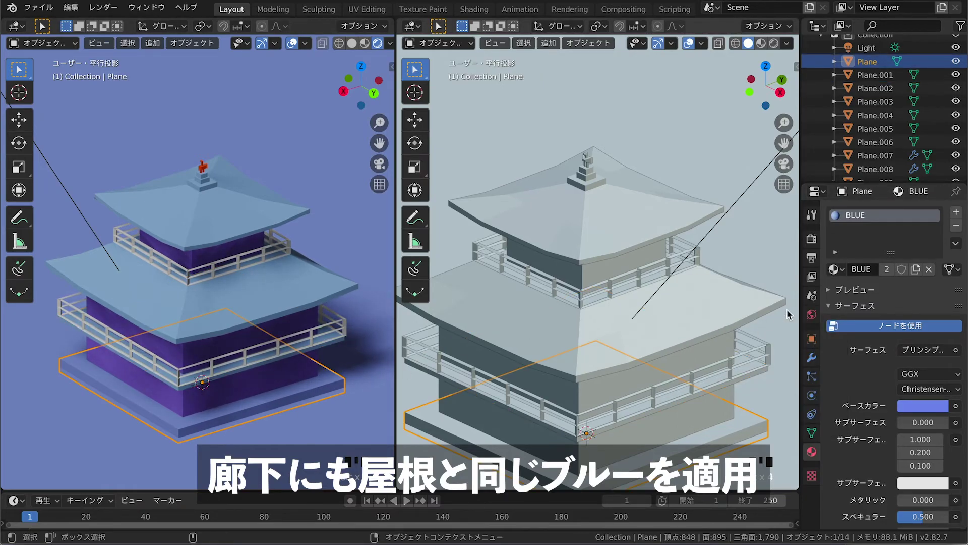
{"action": "left_click", "coordinate": [836, 269]}
{"action": "left_click", "coordinate": [711, 301]}
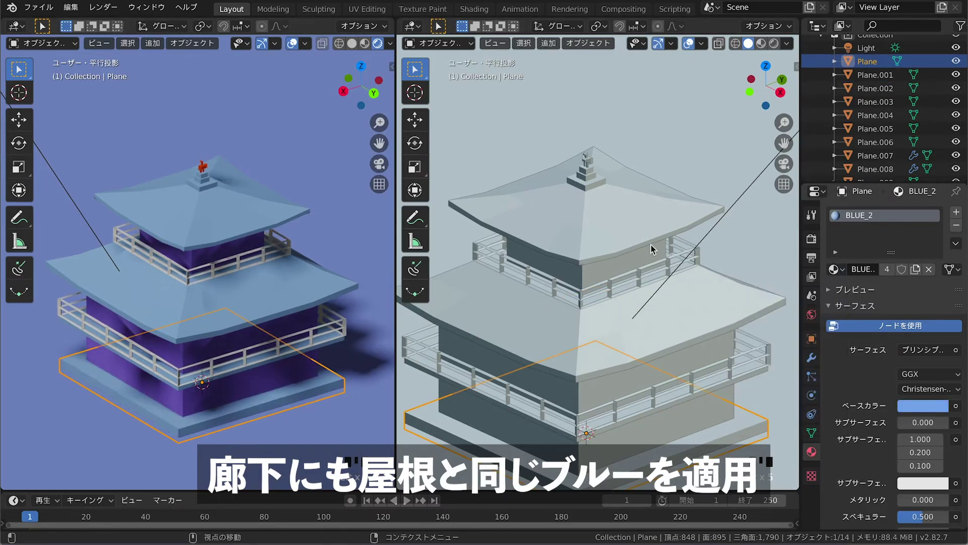
Step: Scale the lower balcony railing down uniformly to about 0.97 so it fits within the edge of the balcony floor
{"action": "scroll", "coordinate": [667, 255], "scroll_direction": "down", "scroll_amount": 2}
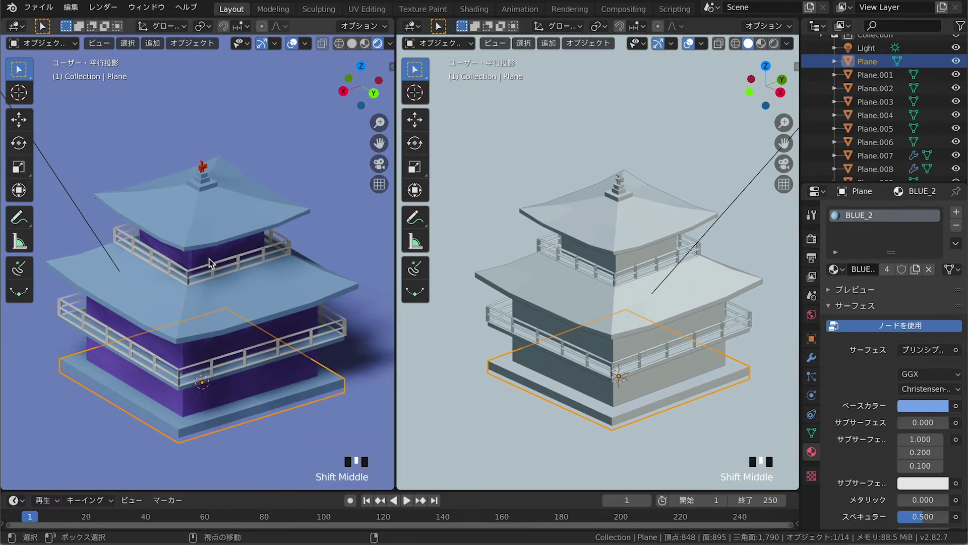
{"action": "scroll", "coordinate": [210, 259], "scroll_direction": "down", "scroll_amount": 1}
{"action": "mouse_move", "coordinate": [207, 298]}
{"action": "middle_mouse_down"}
{"action": "mouse_move", "coordinate": [204, 310]}
{"action": "mouse_move", "coordinate": [219, 306]}
{"action": "middle_mouse_up"}
{"action": "left_click", "coordinate": [315, 251]}
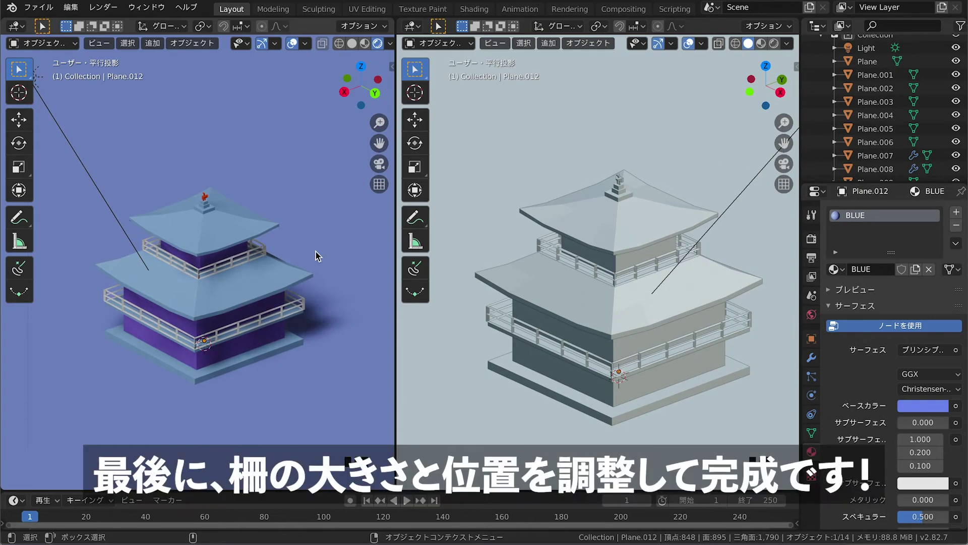
{"action": "left_click", "coordinate": [594, 364]}
{"action": "key", "text": "KP_1"}
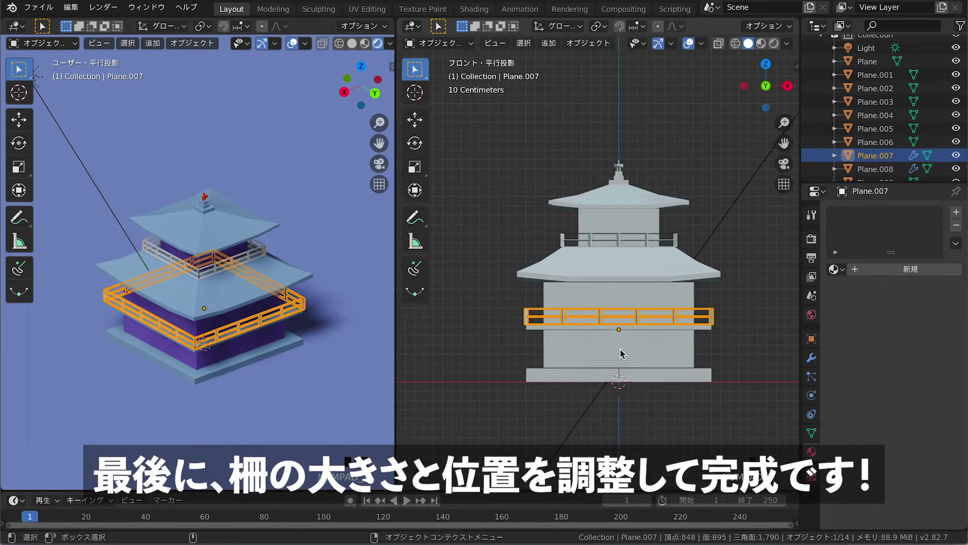
{"action": "scroll", "coordinate": [633, 309], "scroll_direction": "up", "scroll_amount": 3}
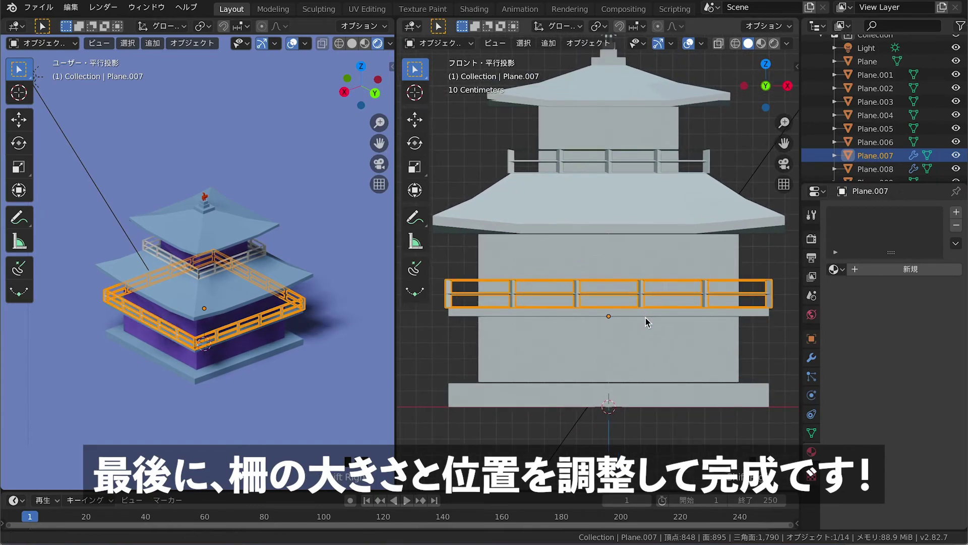
{"action": "key", "text": "s"}
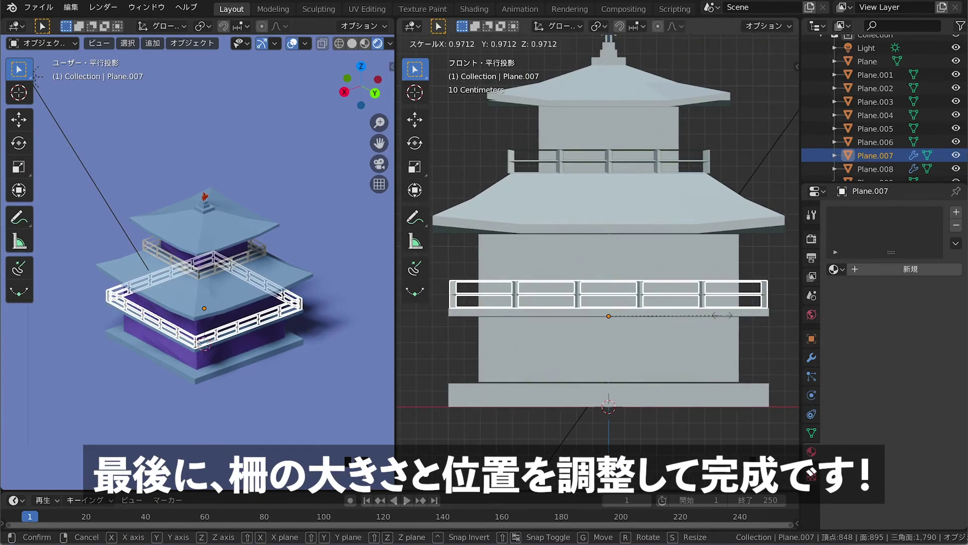
{"action": "left_click", "coordinate": [723, 314]}
Step: Stretch the lower balcony railing slightly along Z and lower it about 0.03 m into the balcony floor
{"action": "key", "text": "s"}
{"action": "key", "text": "z"}
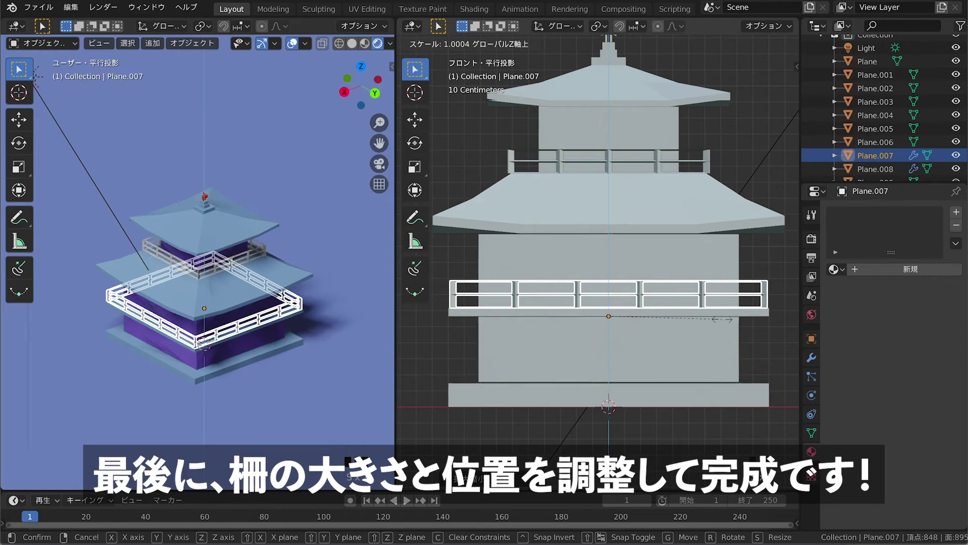
{"action": "left_click", "coordinate": [712, 233]}
{"action": "key", "text": "g"}
{"action": "key", "text": "z"}
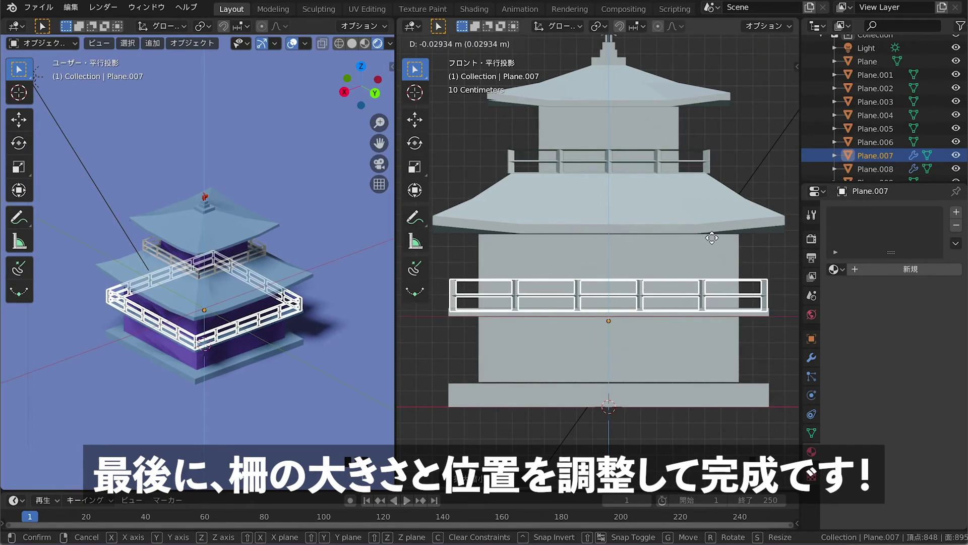
{"action": "left_click", "coordinate": [713, 239]}
{"action": "left_click", "coordinate": [480, 181]}
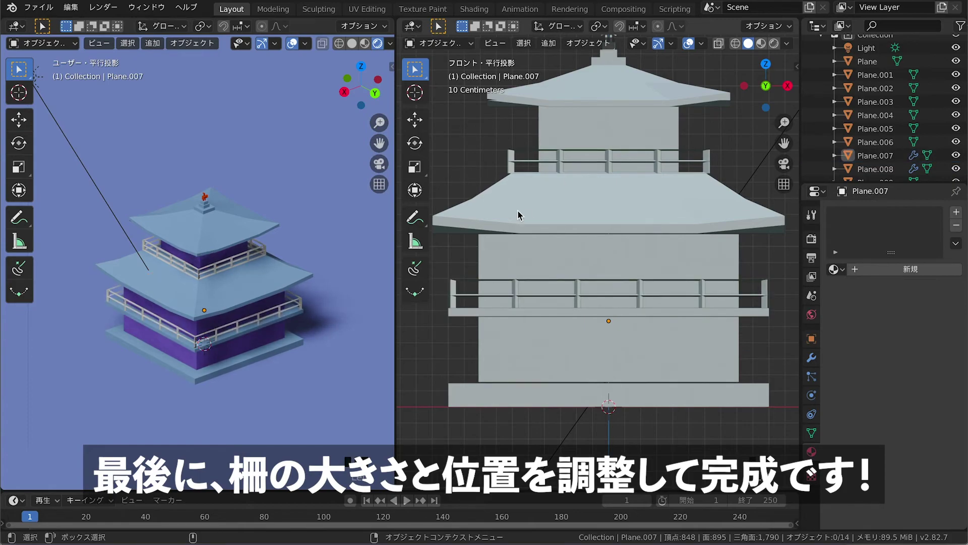
Step: Scale the upper balcony railing down slightly and uniformly
{"action": "left_click", "coordinate": [556, 171]}
{"action": "key", "text": "s"}
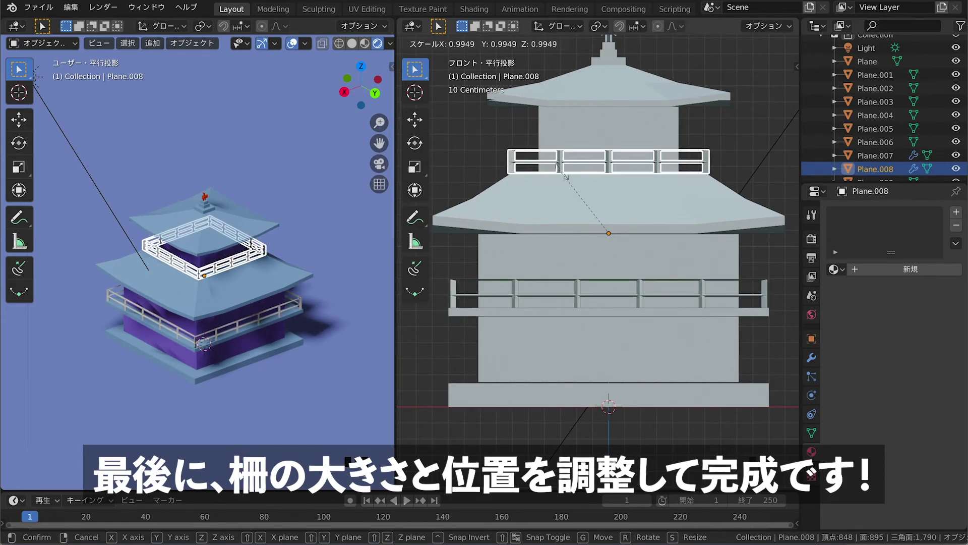
{"action": "left_click", "coordinate": [559, 166]}
{"action": "left_click", "coordinate": [479, 157]}
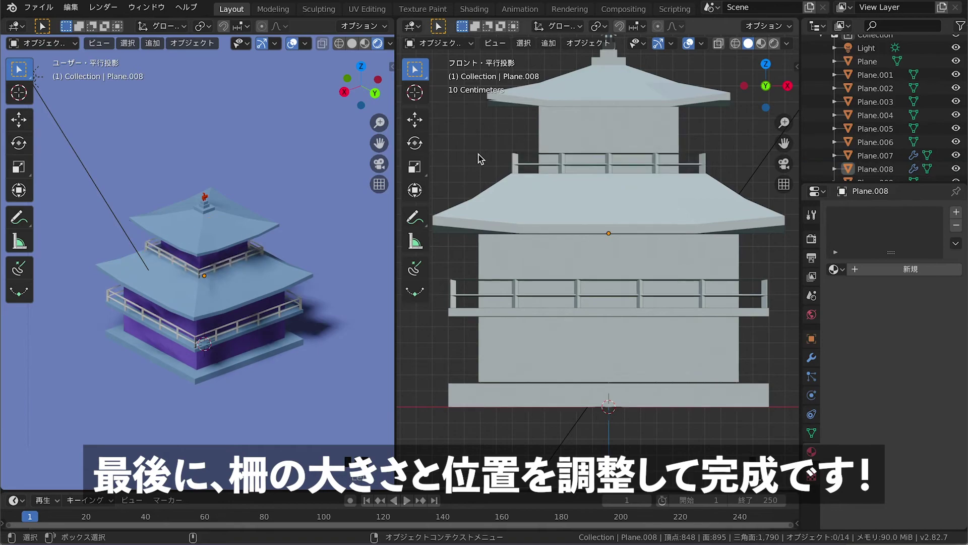
Step: Stretch the upper balcony railing slightly along Z and adjust its height so it sits on the top of the lower roof
{"action": "left_click", "coordinate": [559, 162]}
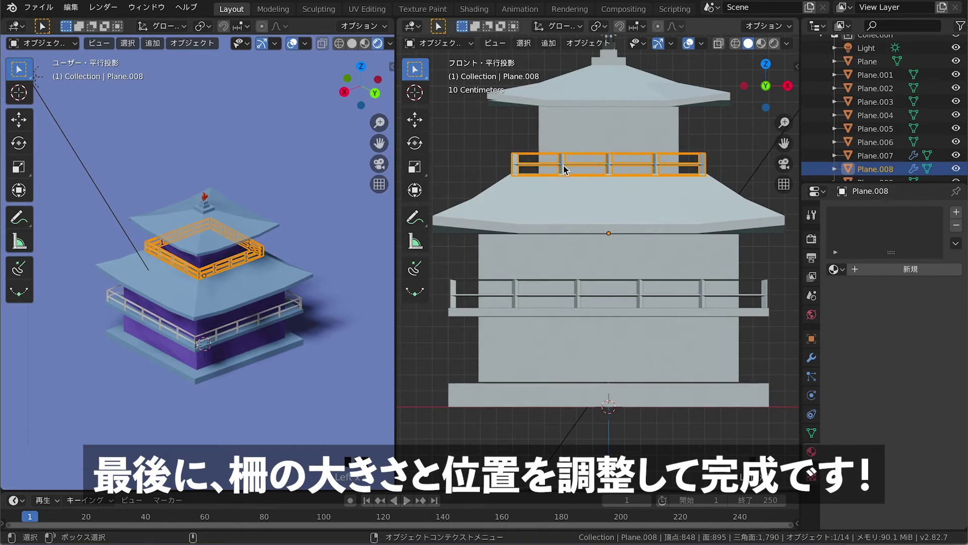
{"action": "key", "text": "s"}
{"action": "left_click", "coordinate": [564, 158]}
{"action": "key", "text": "g"}
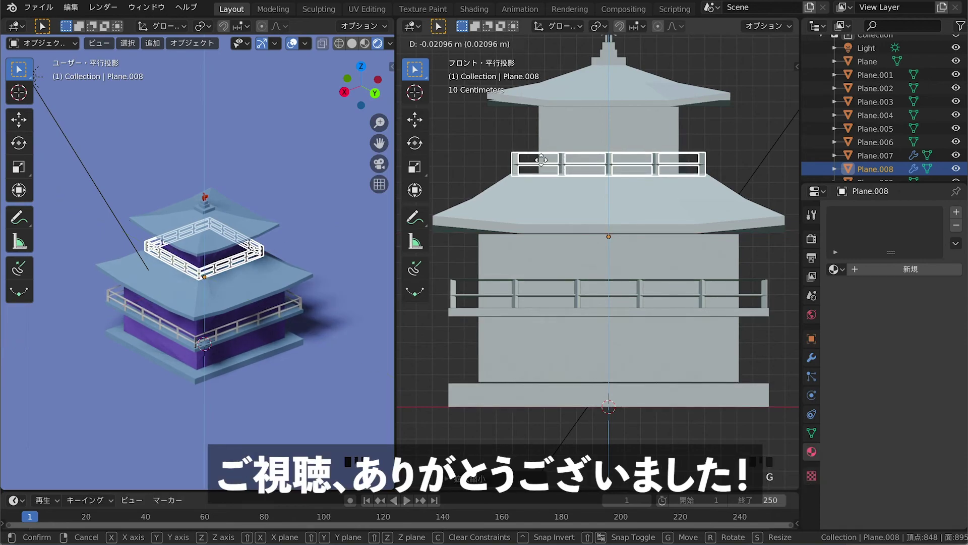
{"action": "left_click", "coordinate": [549, 159]}
{"action": "key", "text": "g"}
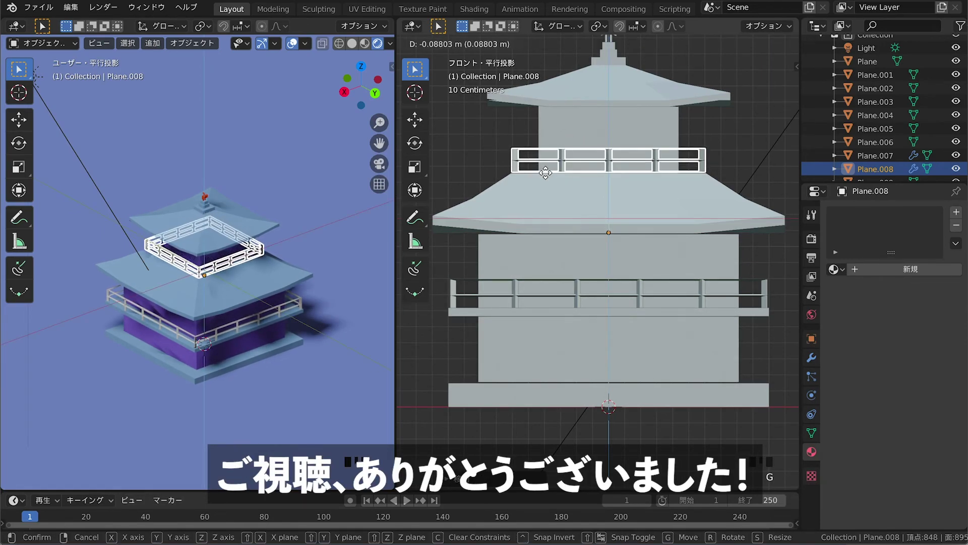
{"action": "left_click", "coordinate": [519, 147]}
{"action": "left_click", "coordinate": [626, 174]}
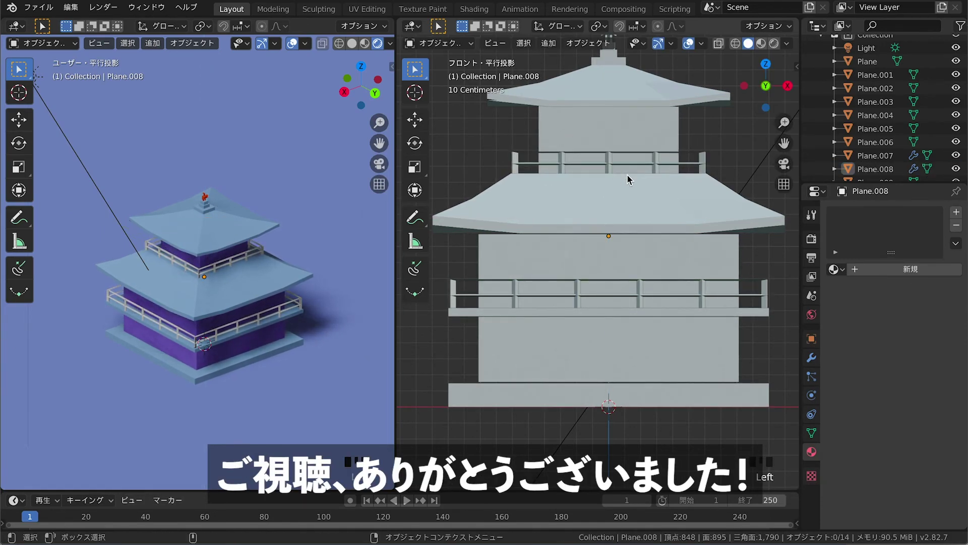
Step: Enable ambient occlusion in the scene's Eevee render settings
{"action": "left_click", "coordinate": [812, 239]}
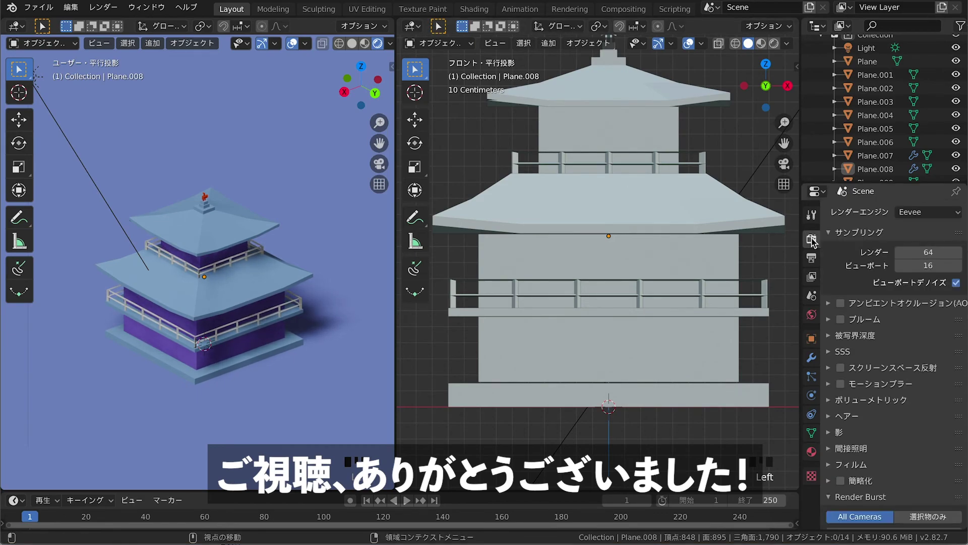
{"action": "left_click", "coordinate": [840, 303]}
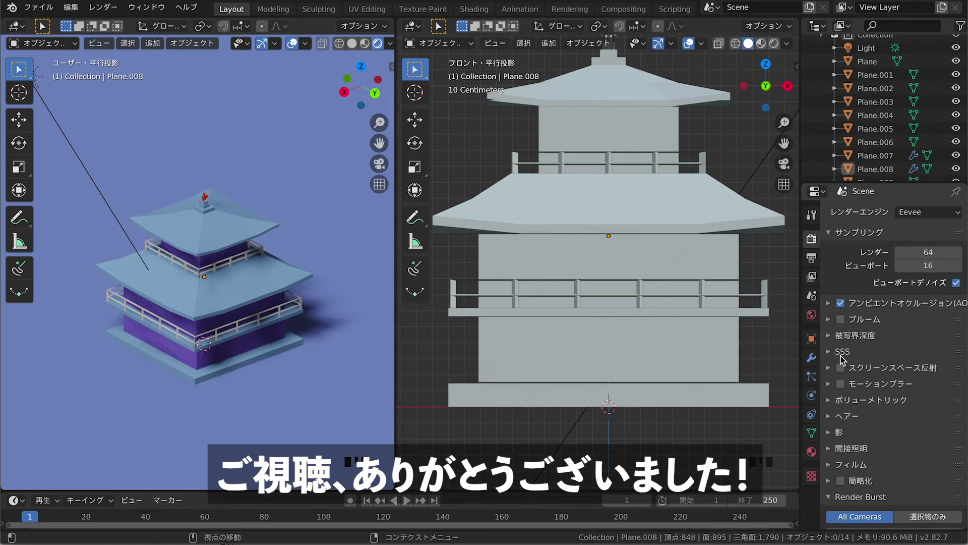